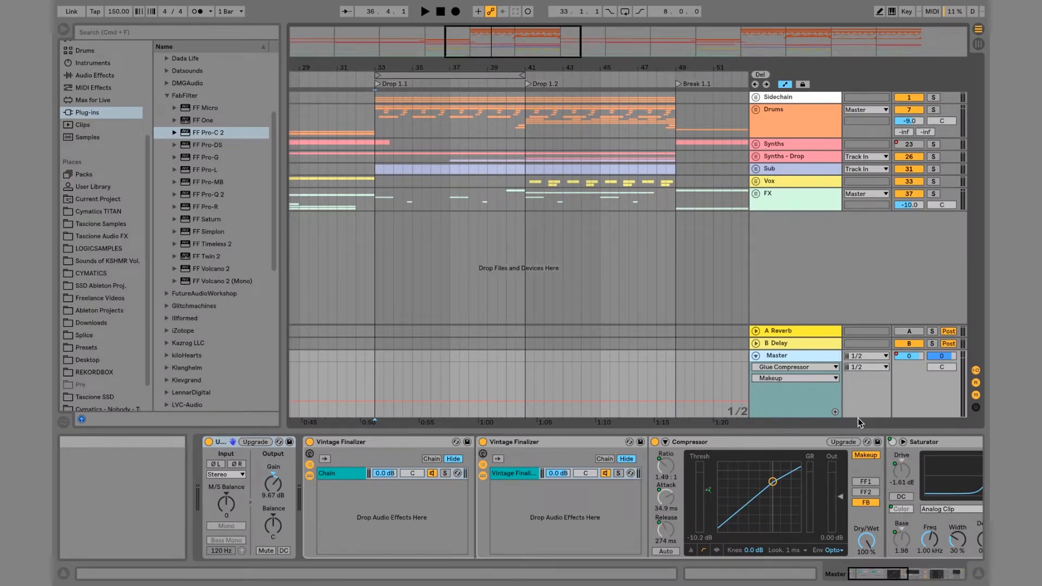
Step: Examine the Master track's existing device chain, from Utility and the Vintage Finalizer racks through to the Glue Compressor
scroll(490, 545, "right", 10)
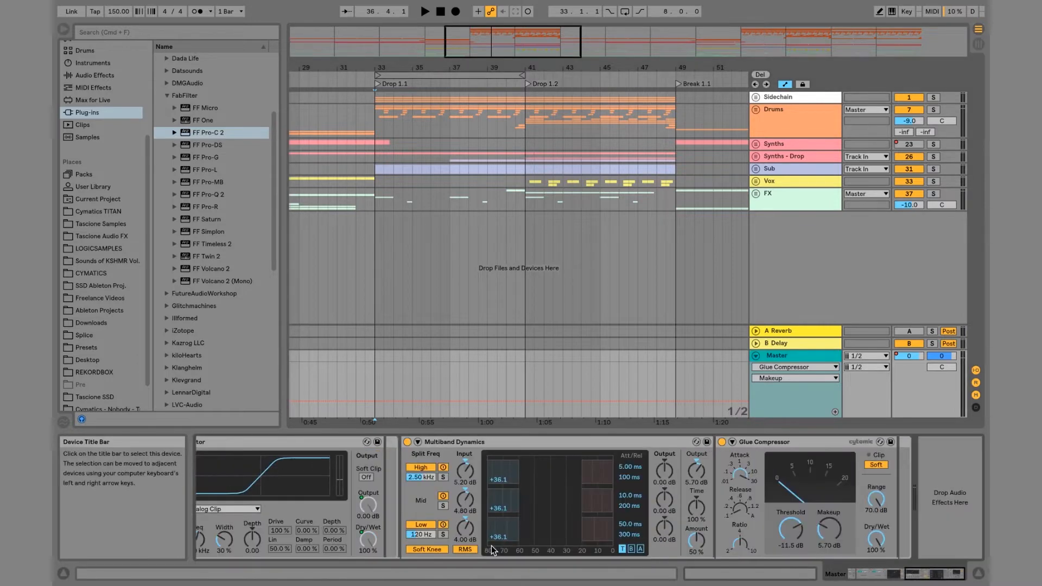
scroll(490, 545, "left", 10)
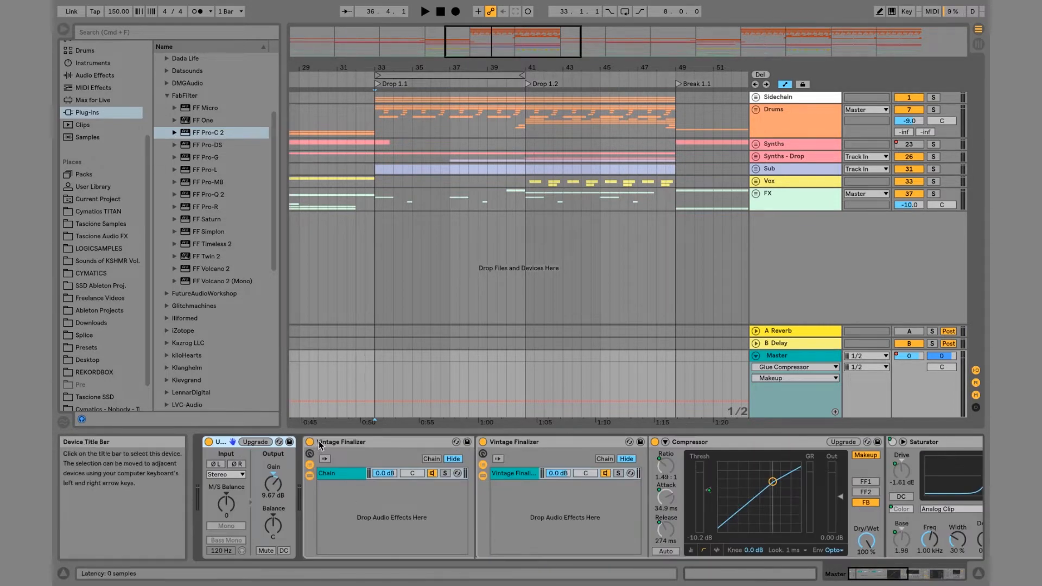
left_click(348, 443)
scroll(348, 445, "right", 10)
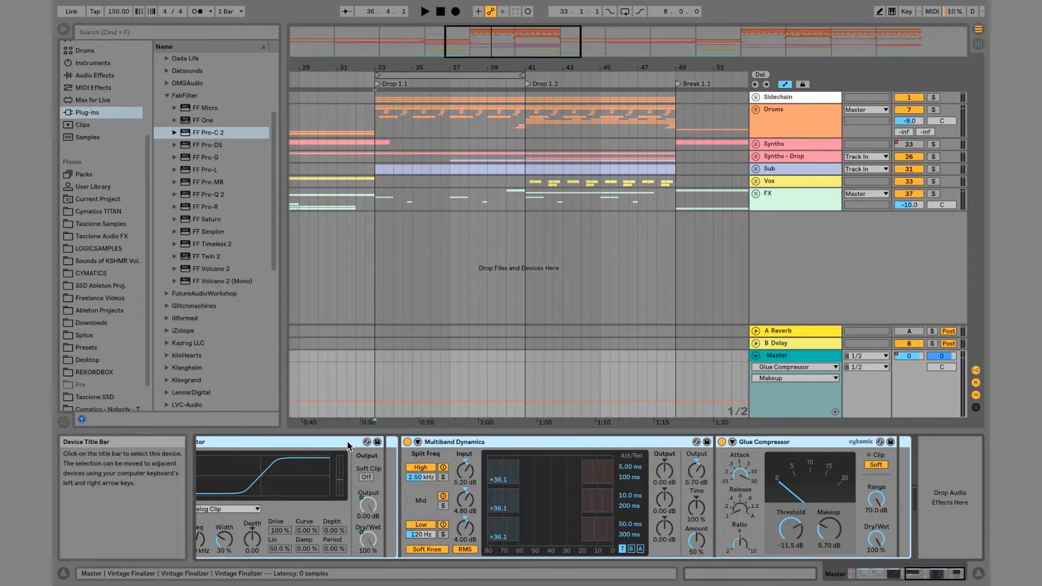
scroll(347, 441, "left", 10)
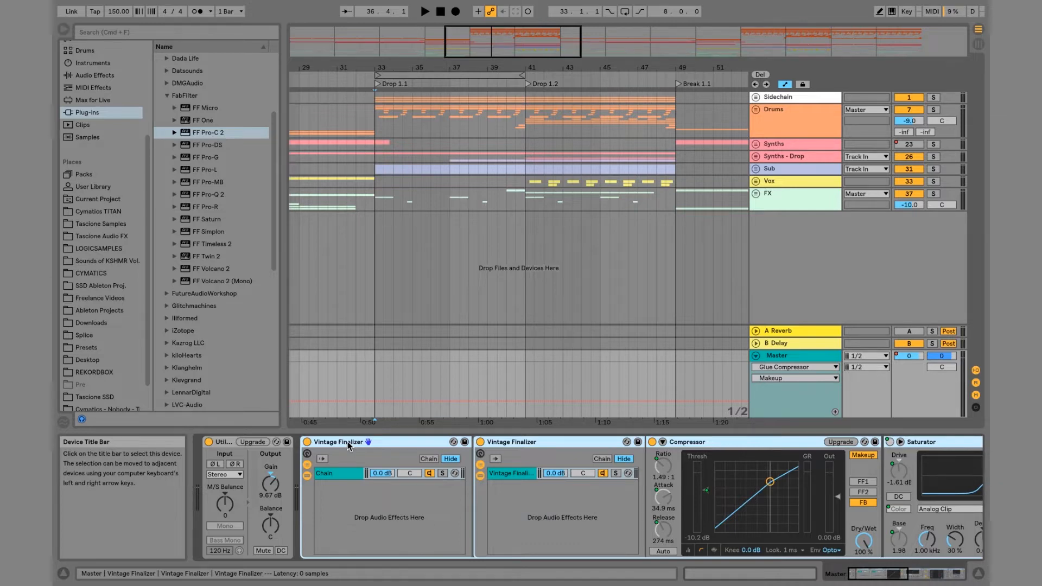
scroll(347, 446, "right", 10)
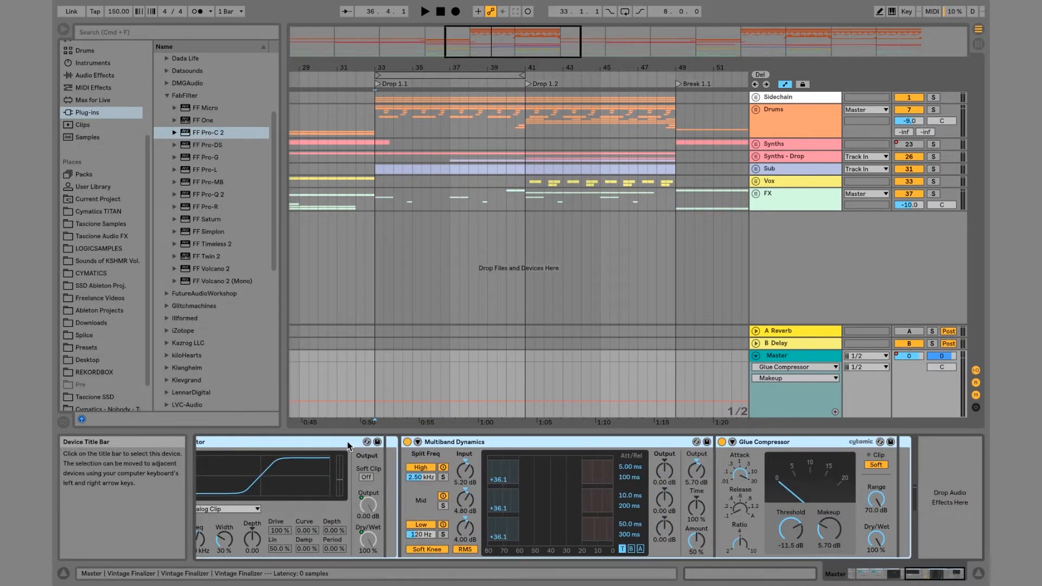
scroll(347, 445, "left", 10)
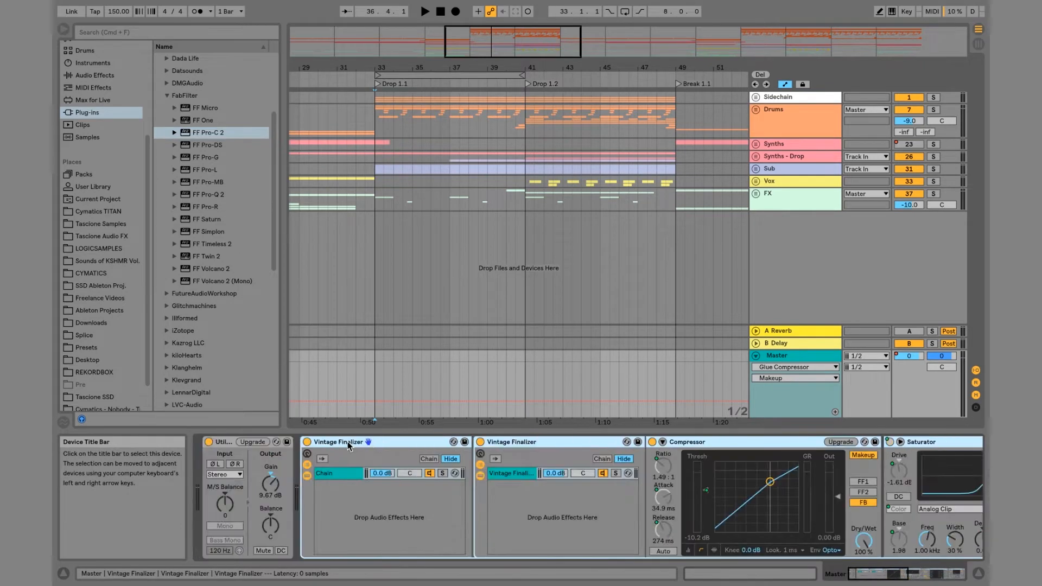
scroll(347, 441, "right", 10)
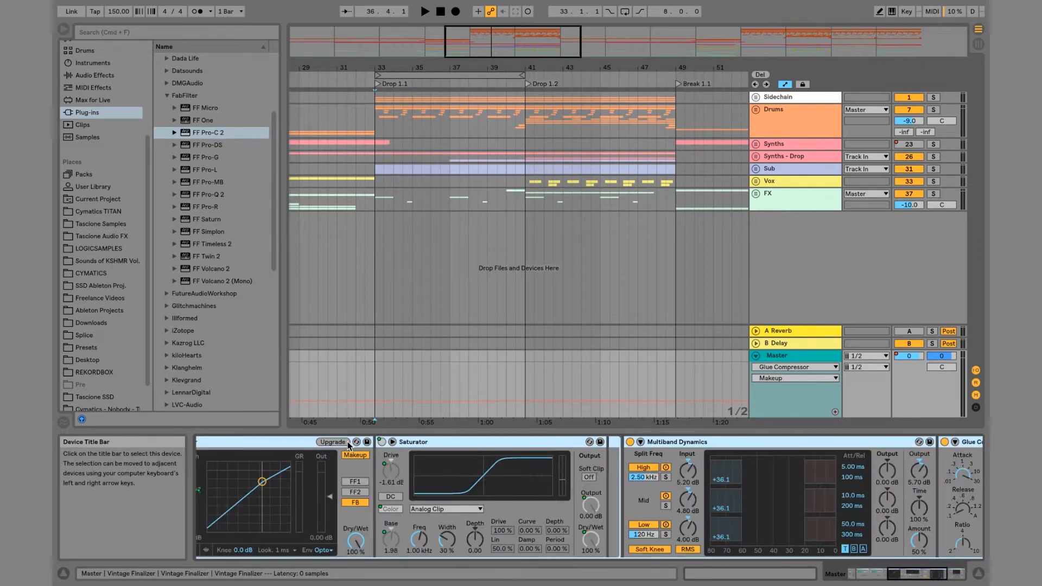
scroll(347, 446, "left", 10)
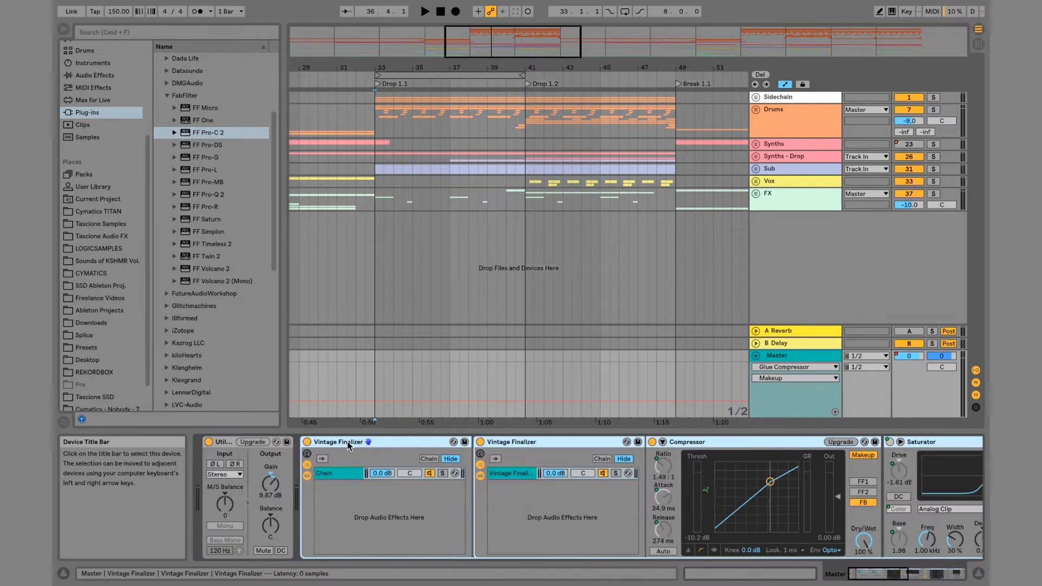
scroll(347, 445, "right", 10)
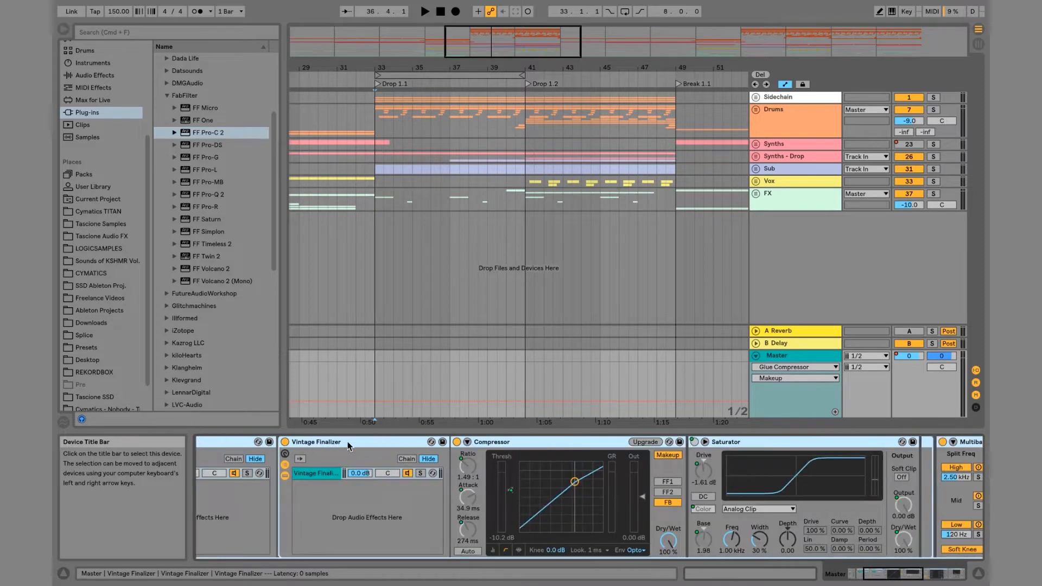
scroll(348, 446, "right", 2)
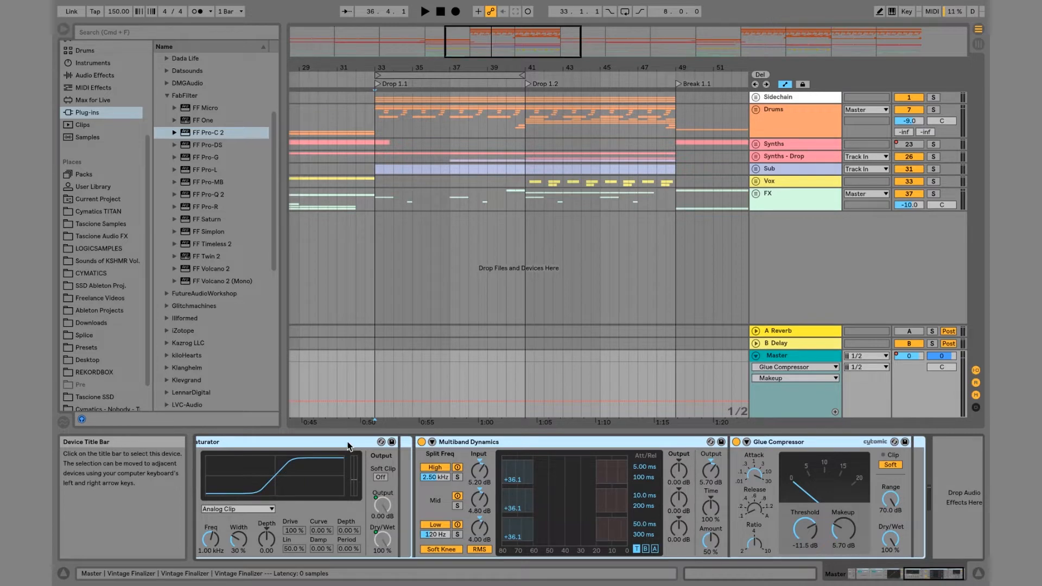
scroll(348, 446, "right", 1)
scroll(287, 443, "left", 10)
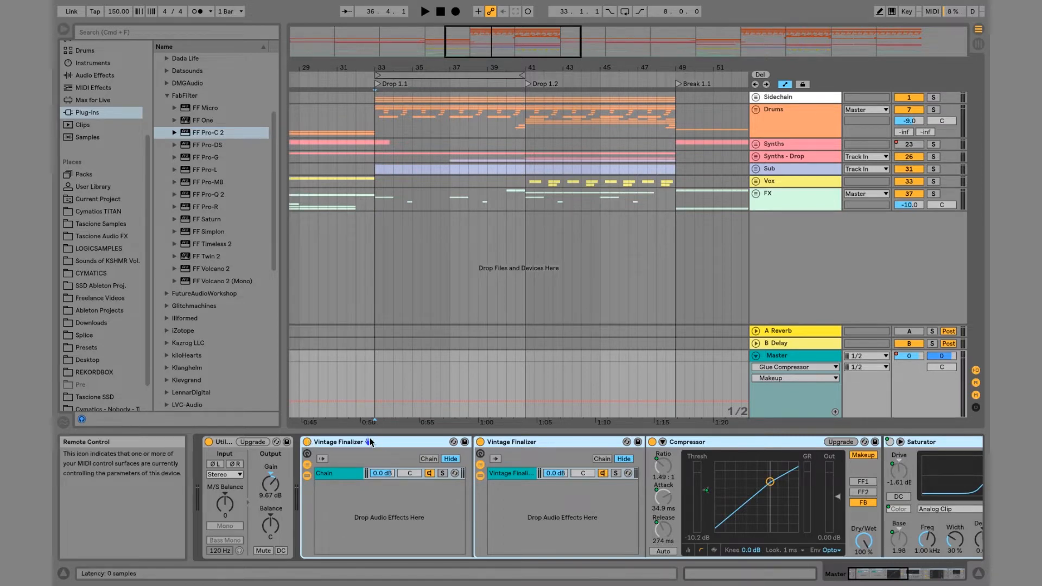
Step: Collapse and deactivate the Vintage Finalizer rack on the Master, and audition the drop without it
double_click(326, 443)
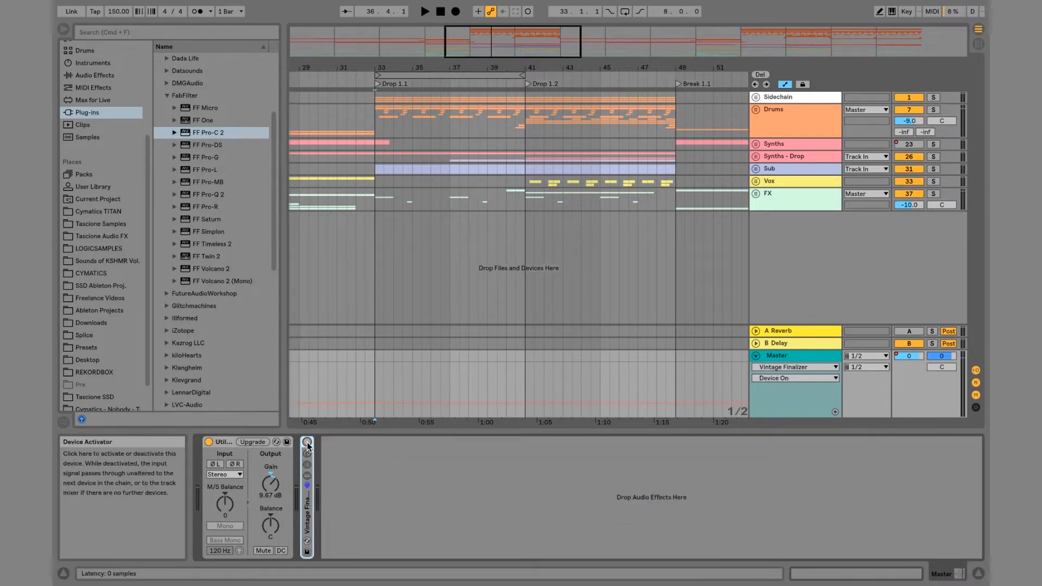
key("space")
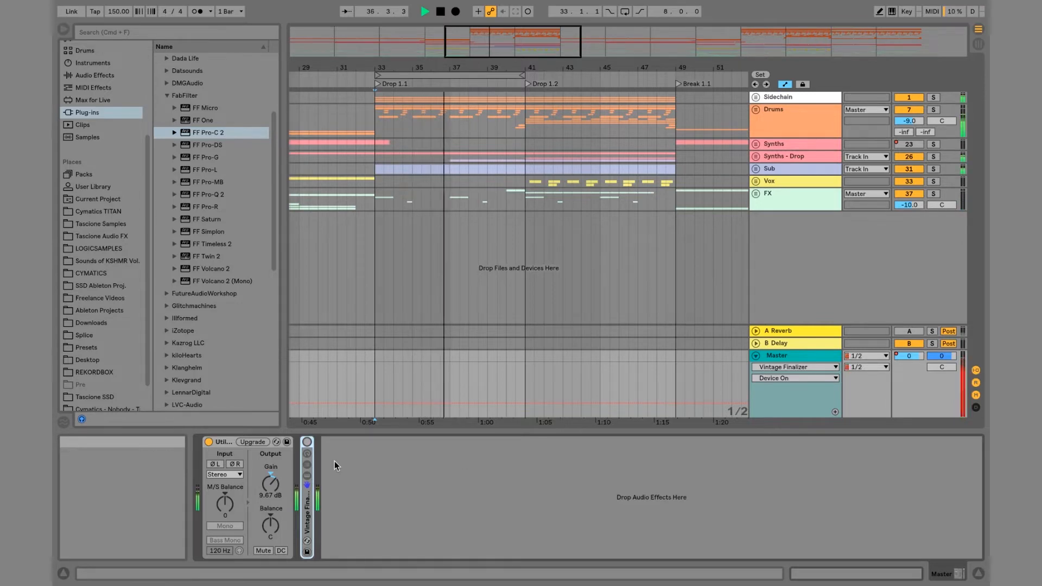
key("space")
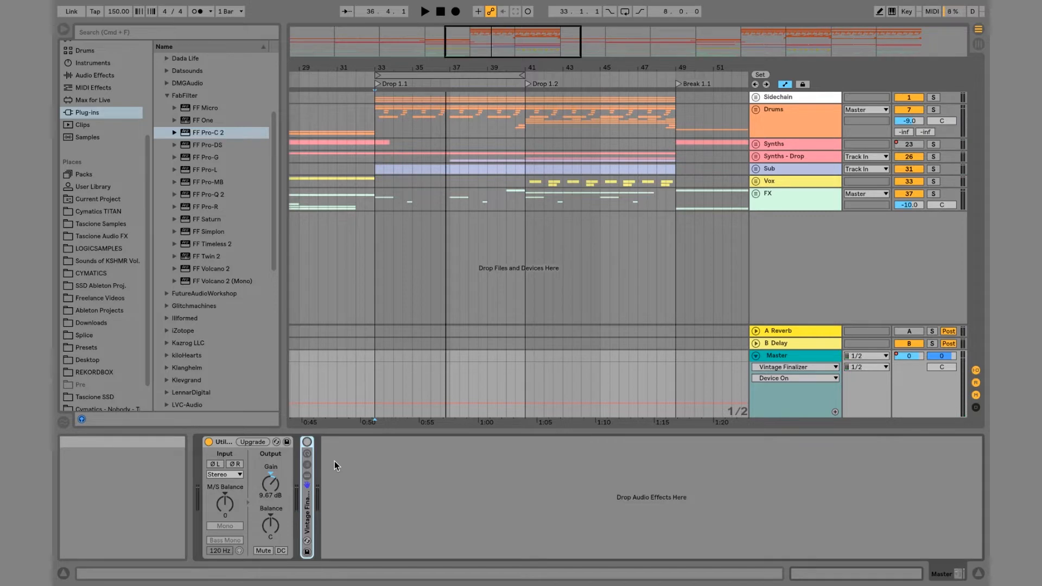
Step: Add FF Pro-C 2 at the end of the Master chain with the fastest attack and release and Auto Gain off
left_click(219, 135)
left_click_drag(418, 277, 447, 383)
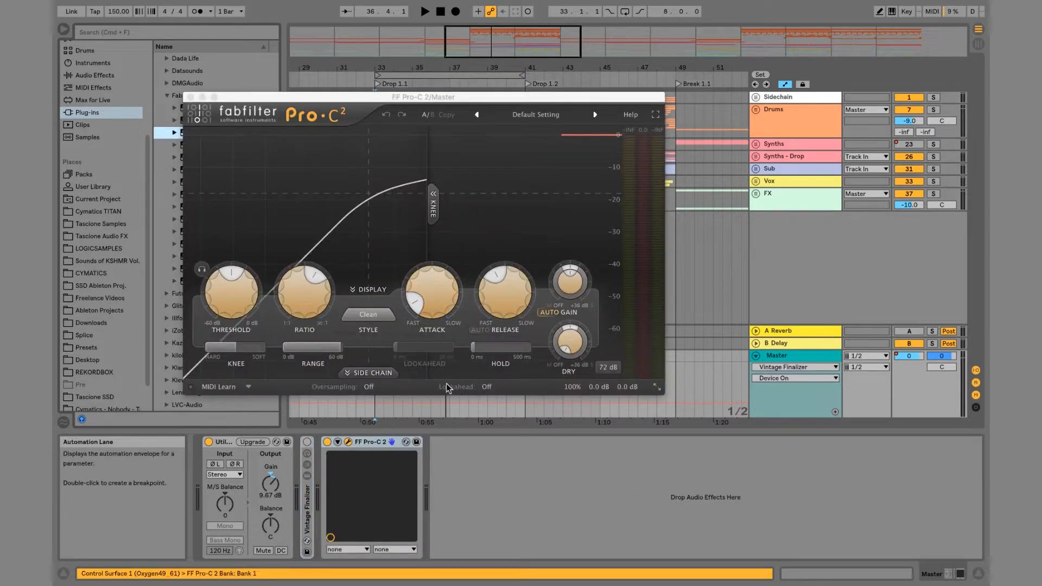
left_click_drag(437, 306, 441, 340)
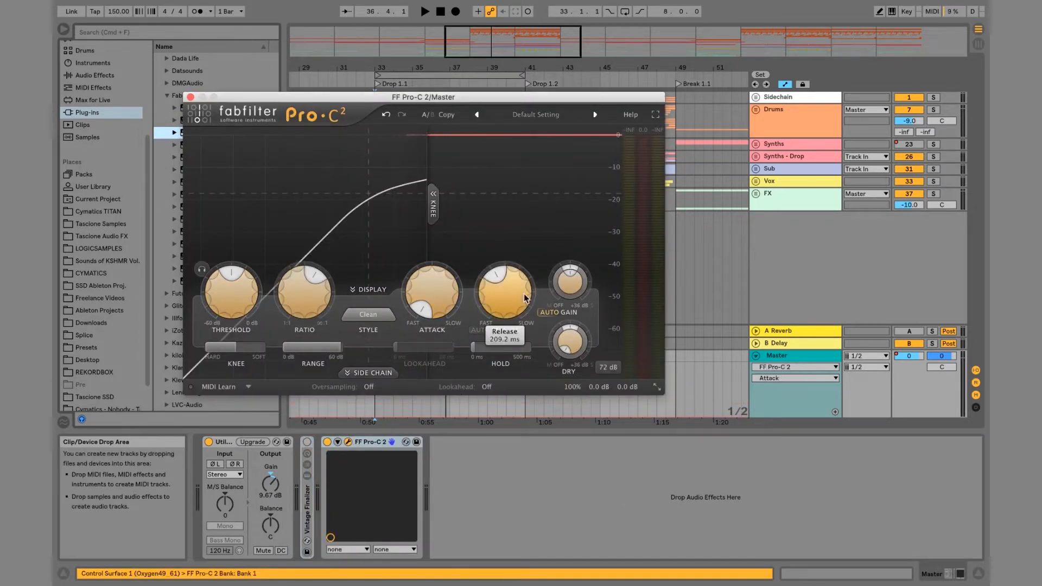
left_click_drag(508, 309, 518, 415)
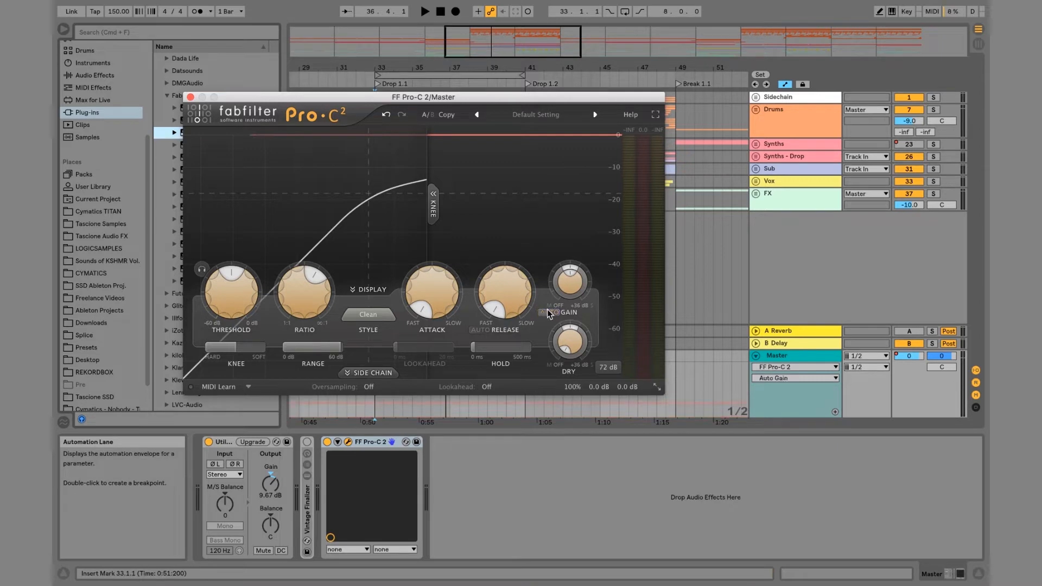
Step: Raise the Pro-C 2 ratio to about 7.77:1 and bring its threshold up close to 0 dB while the drop plays
mouse_move(301, 301)
left_click_drag(299, 296, 298, 263)
key("space")
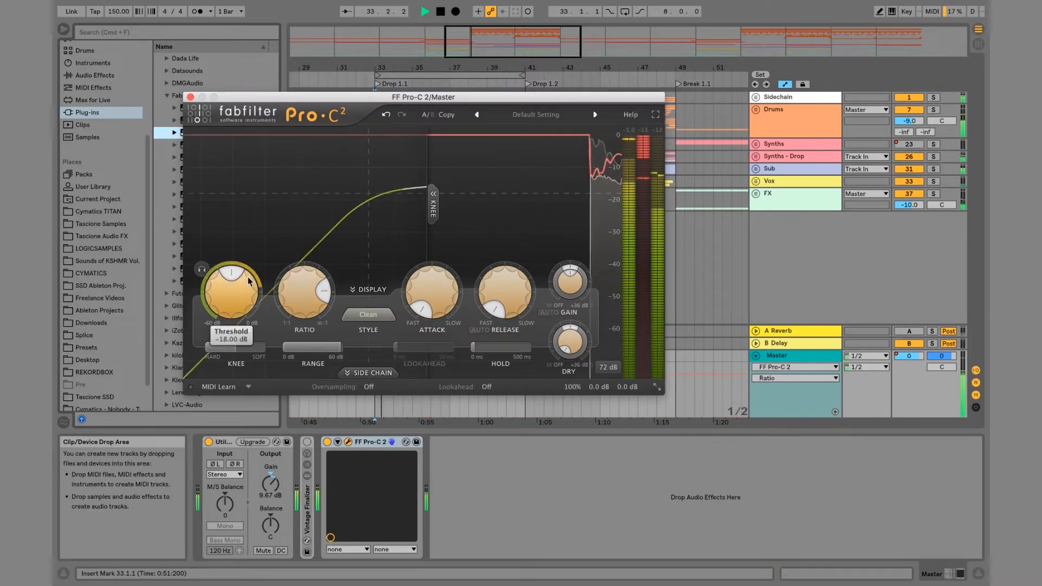
left_click_drag(242, 292, 243, 220)
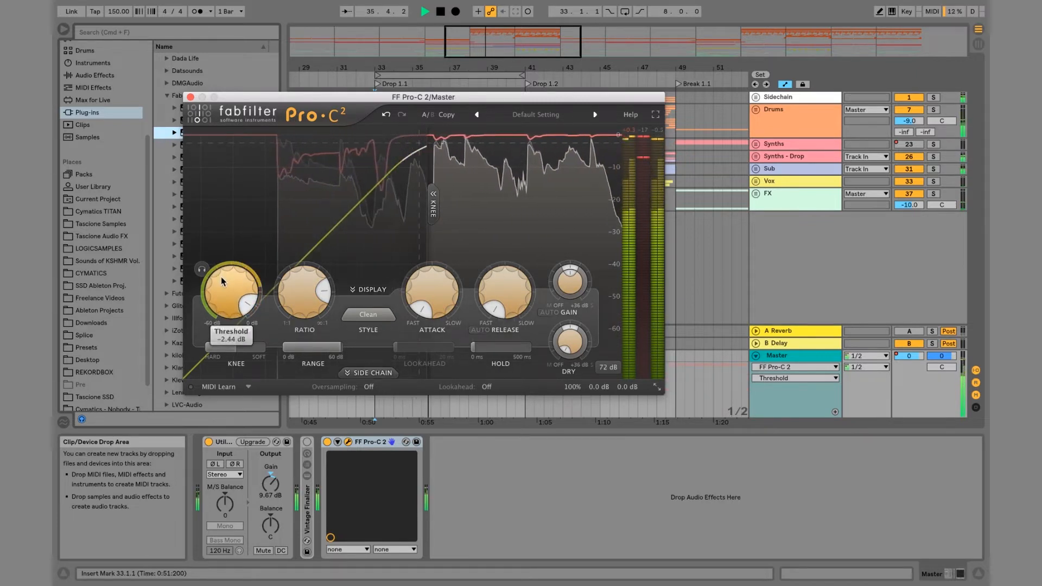
left_click_drag(220, 275, 230, 269)
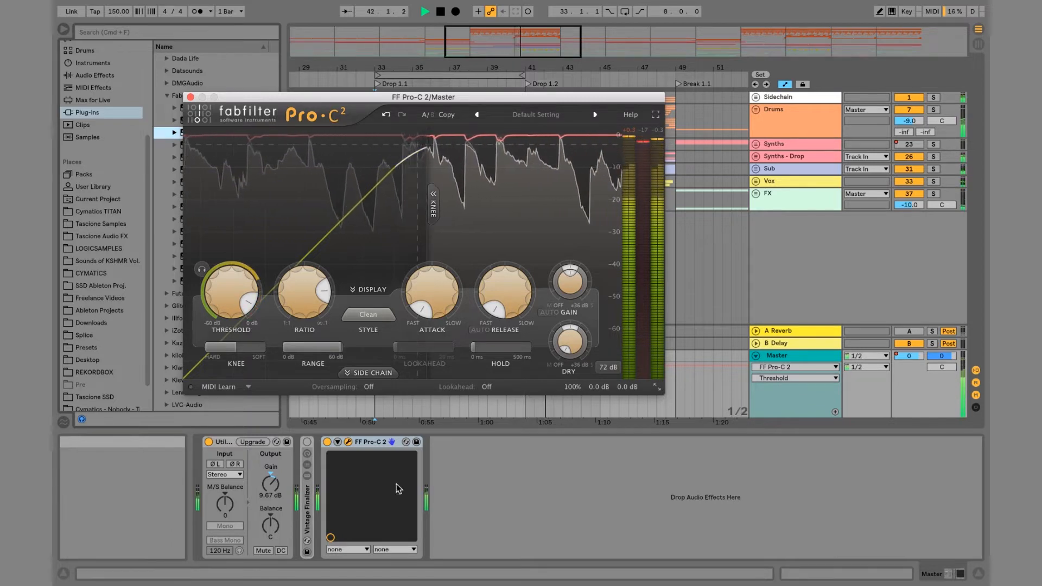
Step: Compare Pro-C 2 bypassed and active, and enable maximum lookahead and 4x oversampling in it
left_click(327, 442)
left_click(327, 441)
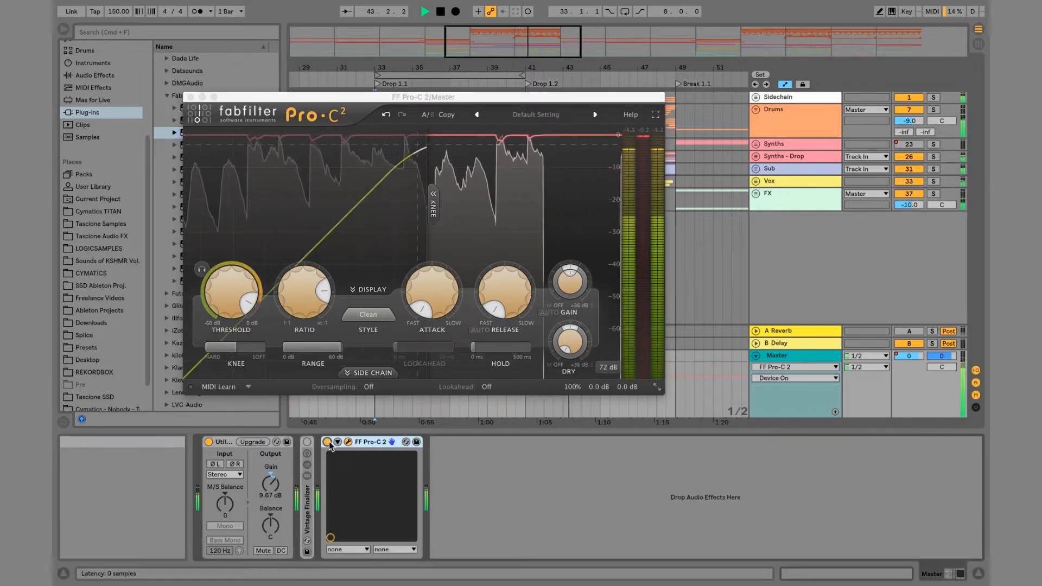
left_click(487, 386)
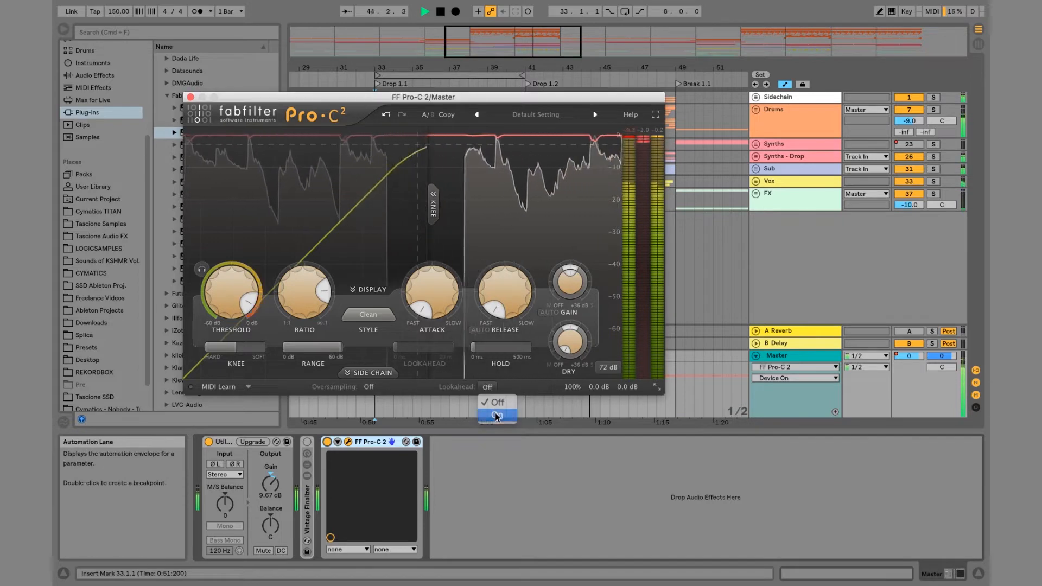
left_click(496, 416)
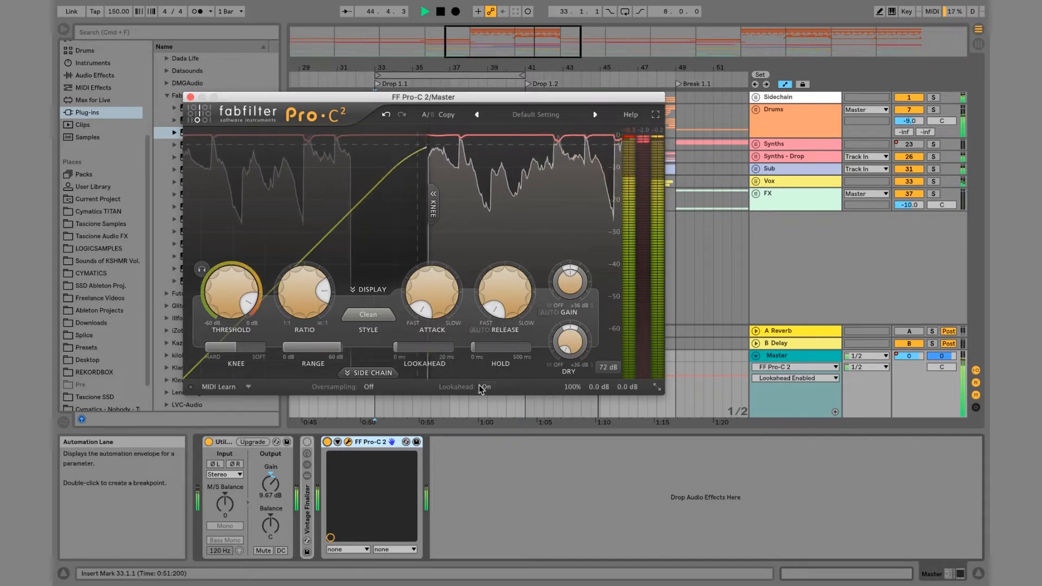
left_click(368, 387)
left_click(387, 428)
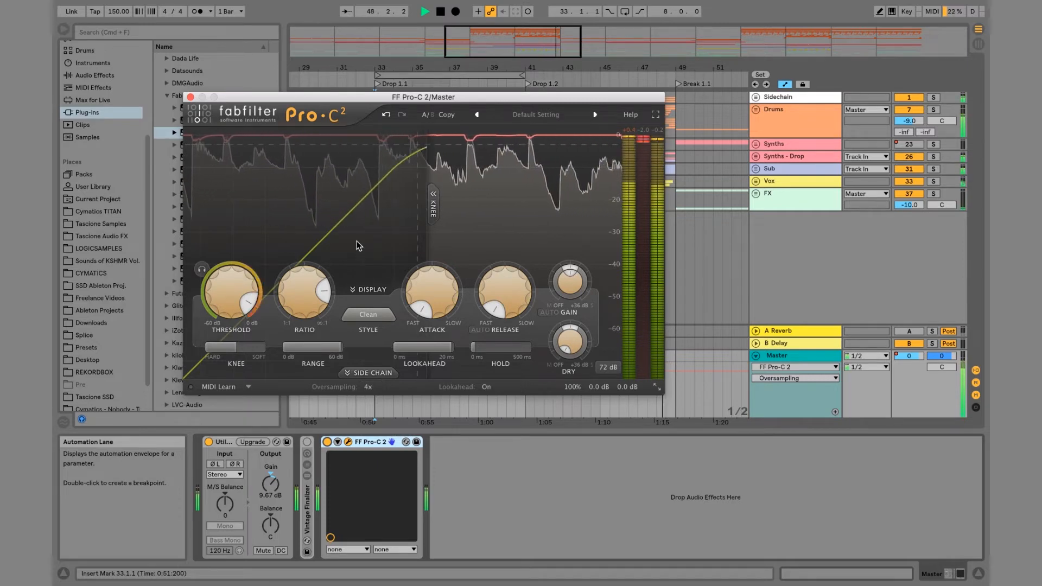
key("space")
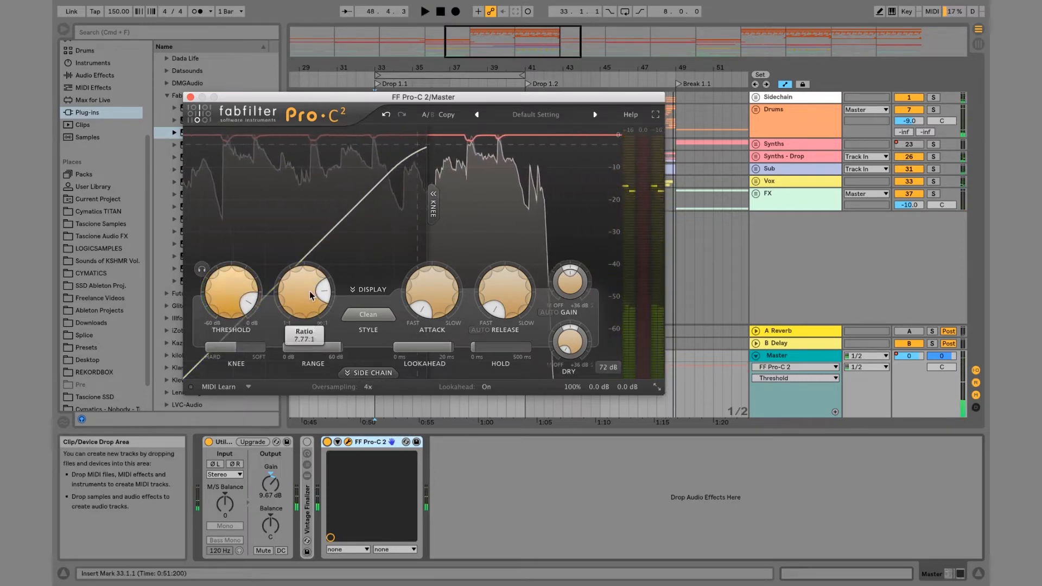
Step: Raise the Pro-C 2 threshold slightly and set its attack to 0.33 ms during playback, and close the plug-in window
left_click_drag(311, 294, 246, 305)
key("space")
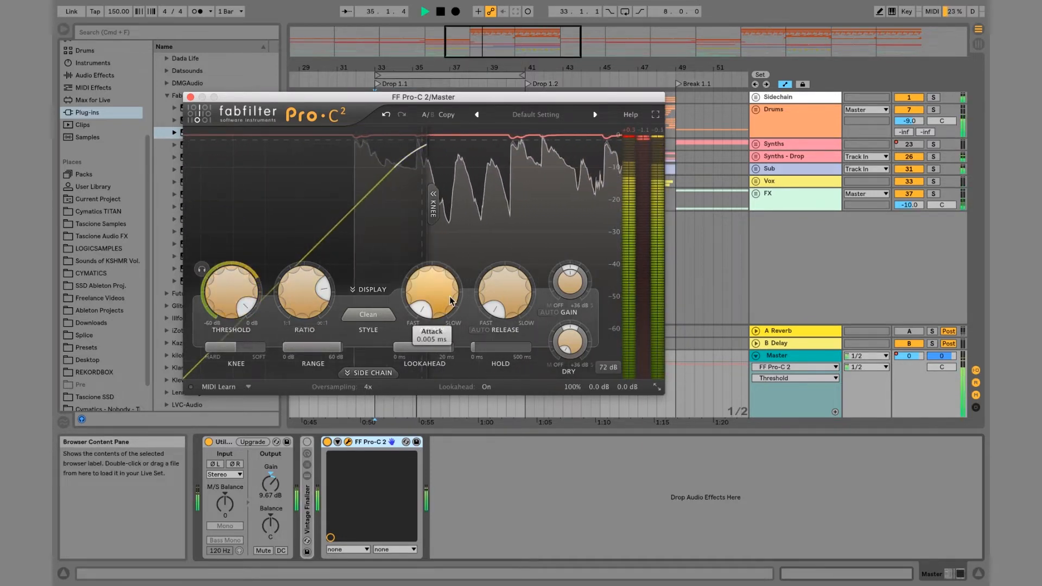
mouse_move(450, 300)
left_mouse_down()
mouse_move(447, 270)
mouse_move(442, 281)
left_mouse_up()
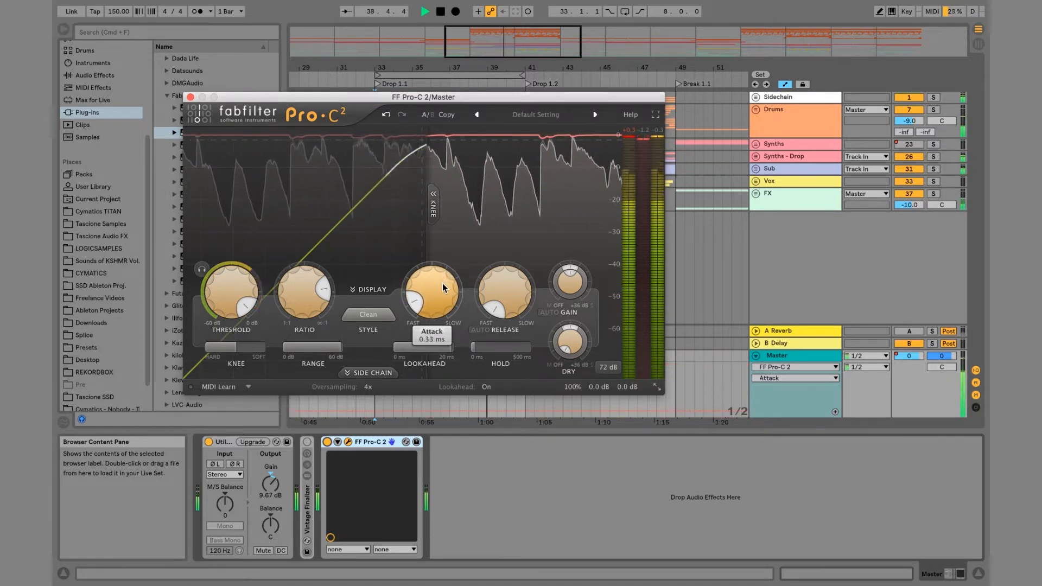
left_click(191, 98)
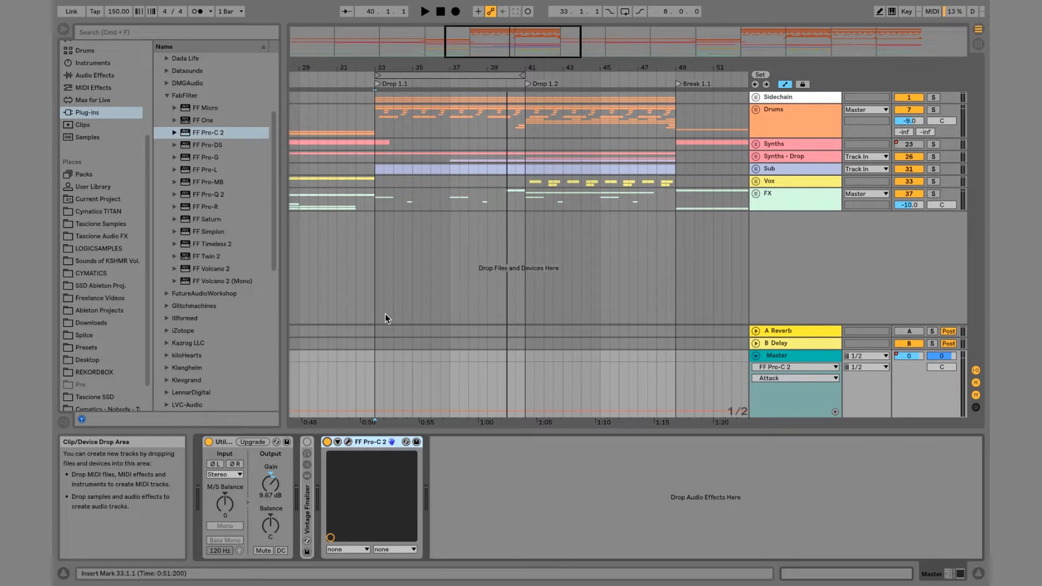
Step: Add FF Pro-Q 2 to the Master chain and place it directly before Pro-C 2
left_click_drag(201, 194, 500, 459)
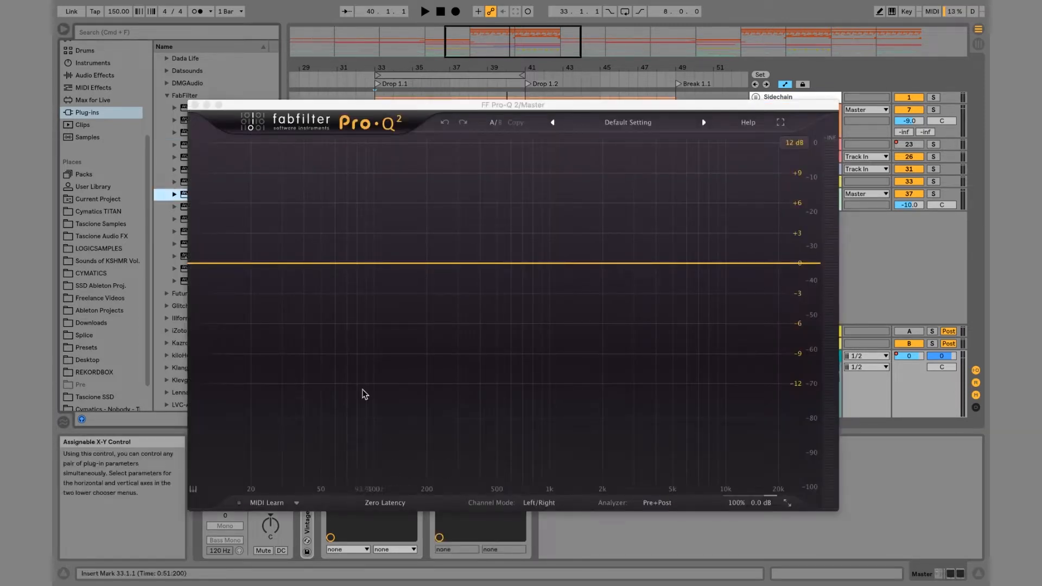
left_click(195, 105)
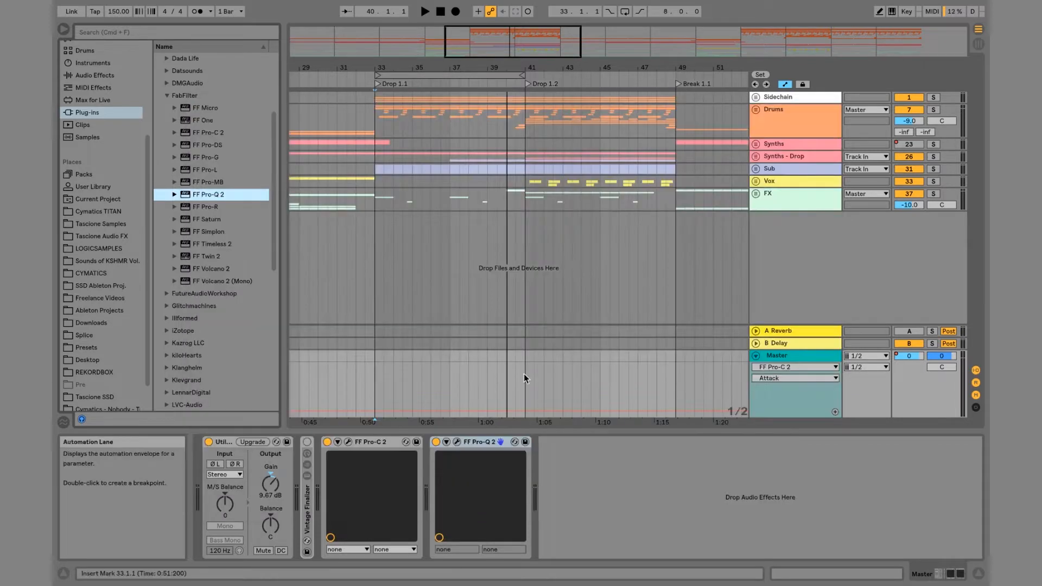
left_click_drag(488, 442, 303, 489)
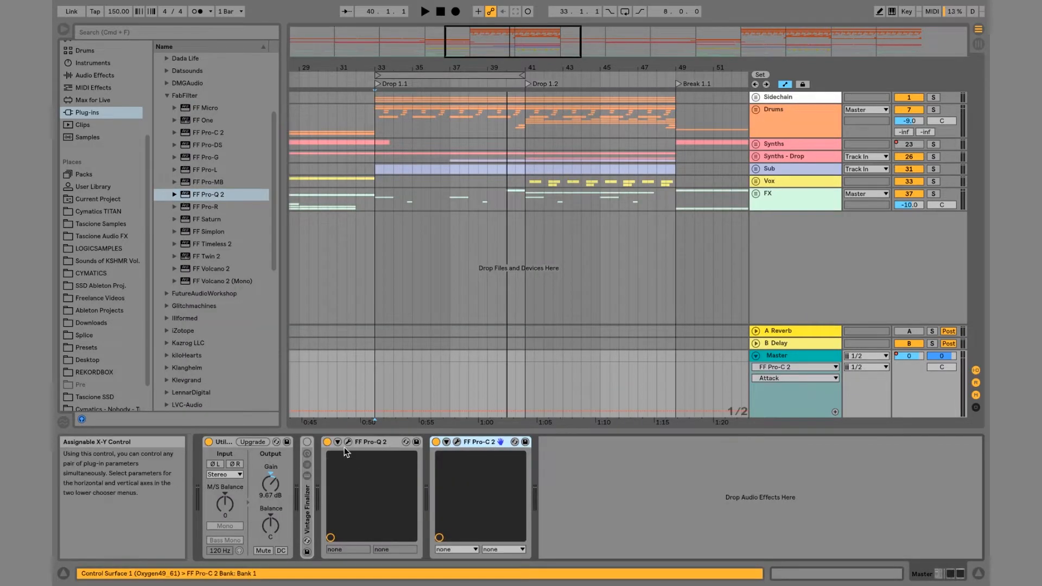
Step: Create a 48 dB/oct low cut at 30 Hz in Pro-Q 2
left_click(347, 442)
left_click(210, 264)
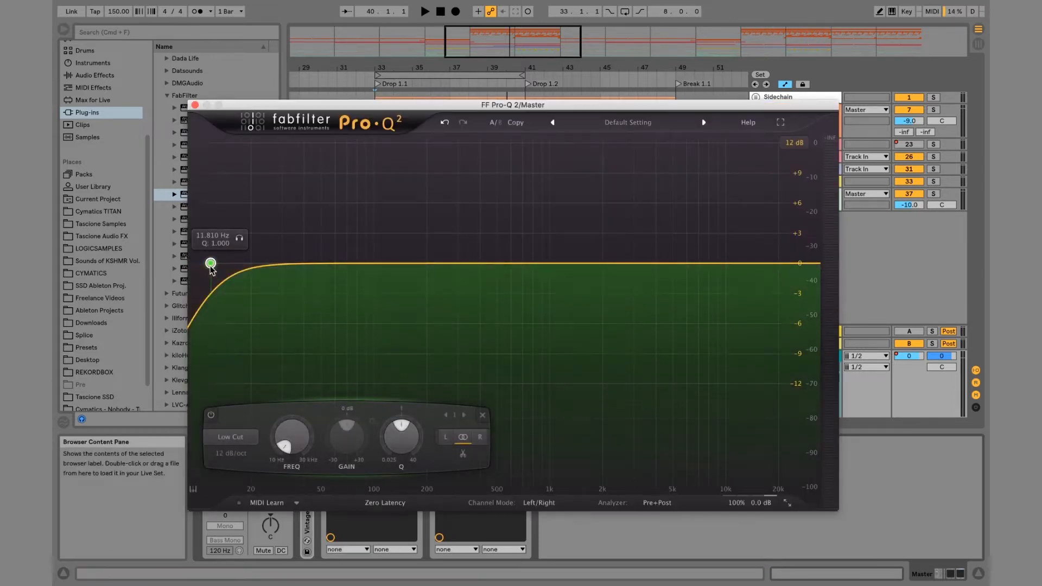
left_click_drag(210, 264, 223, 261)
left_click(236, 451)
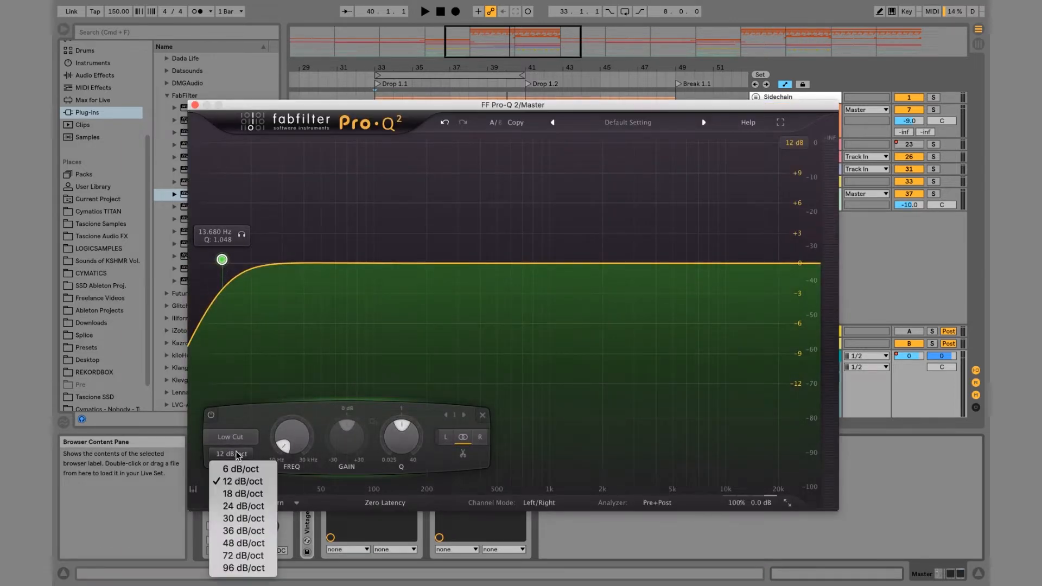
left_click(233, 545)
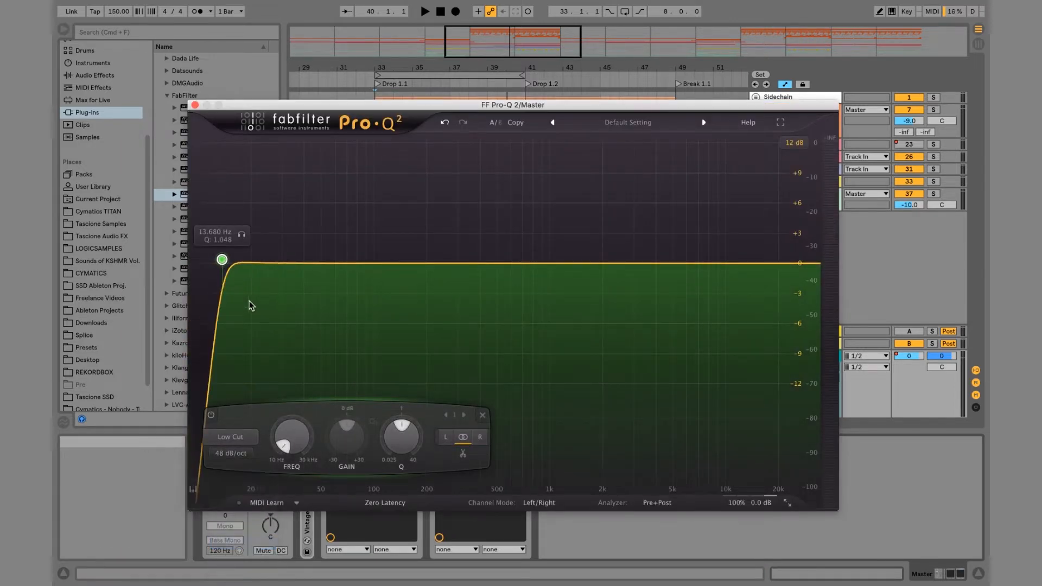
double_click(218, 231)
type("30")
key("Return")
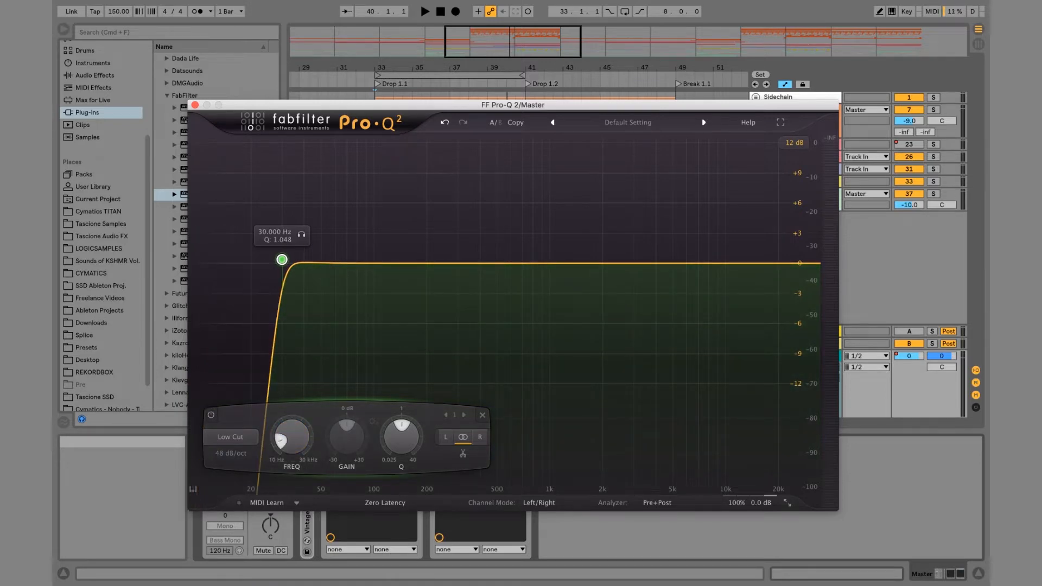
Step: During playback, create a 48 dB/oct high cut at 18000 Hz in Pro-Q 2
key("space")
left_click(777, 262)
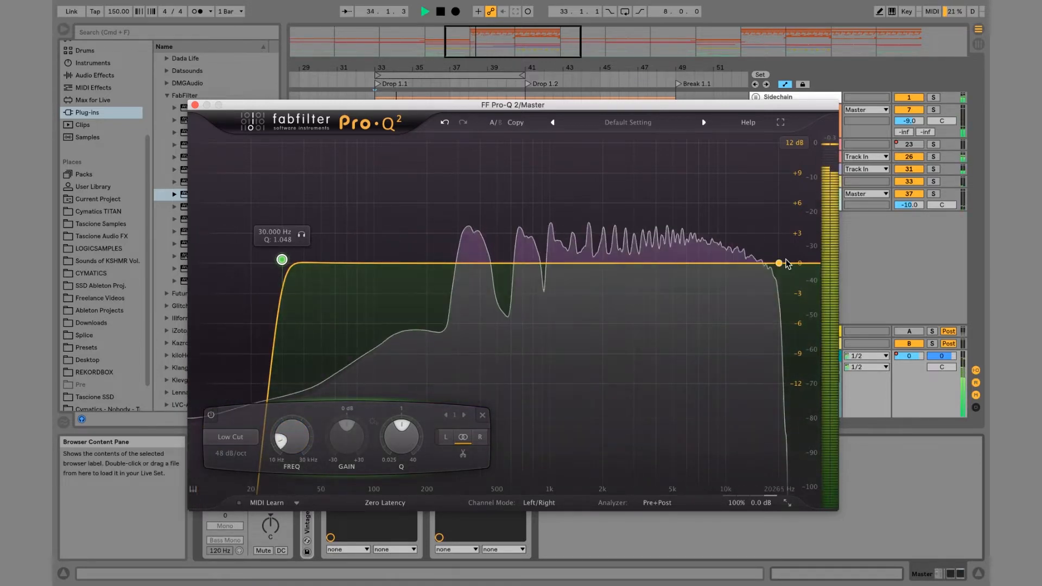
left_click(570, 454)
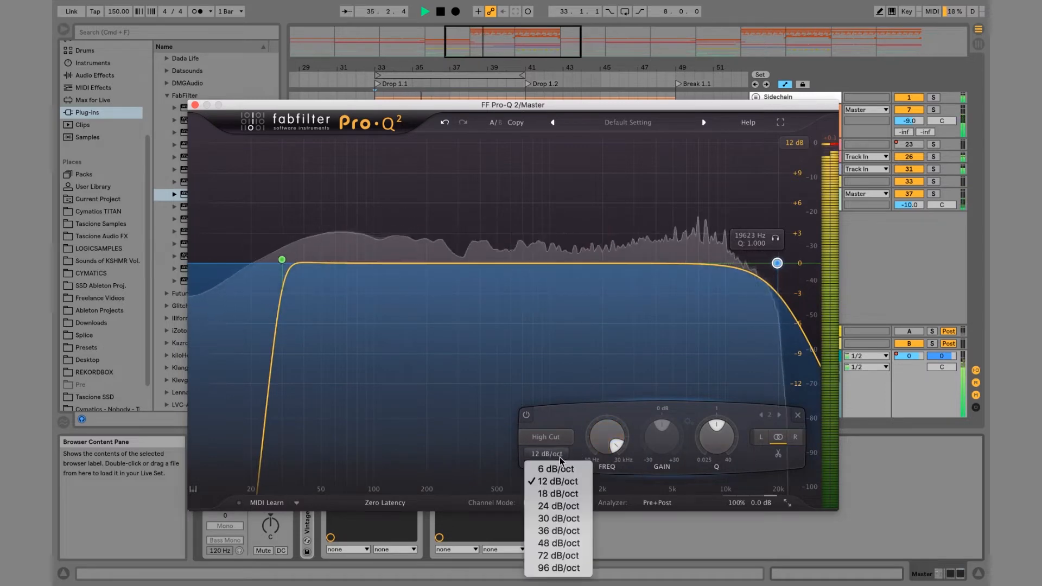
left_click(570, 544)
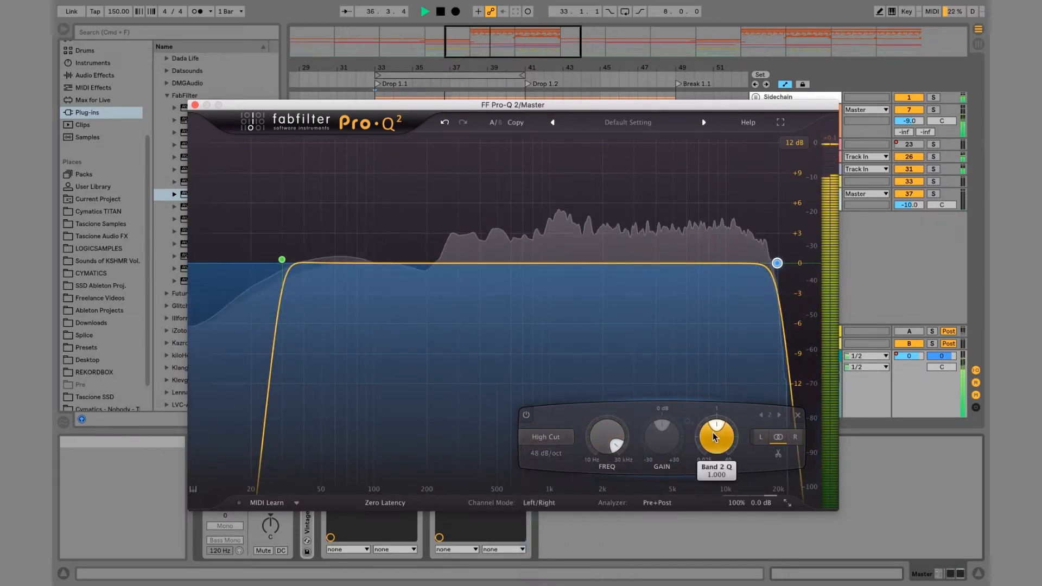
double_click(605, 470)
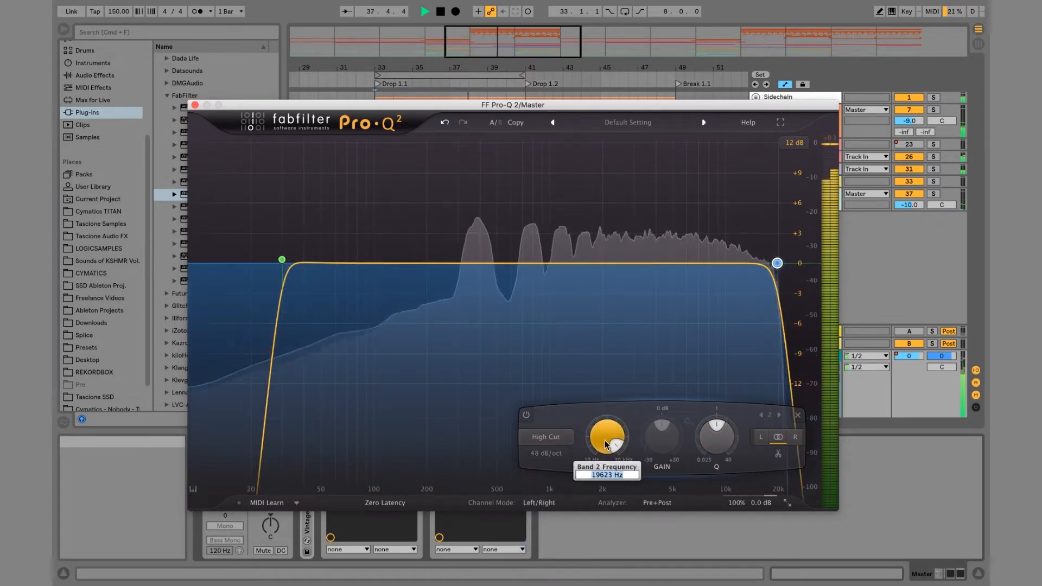
type("18000")
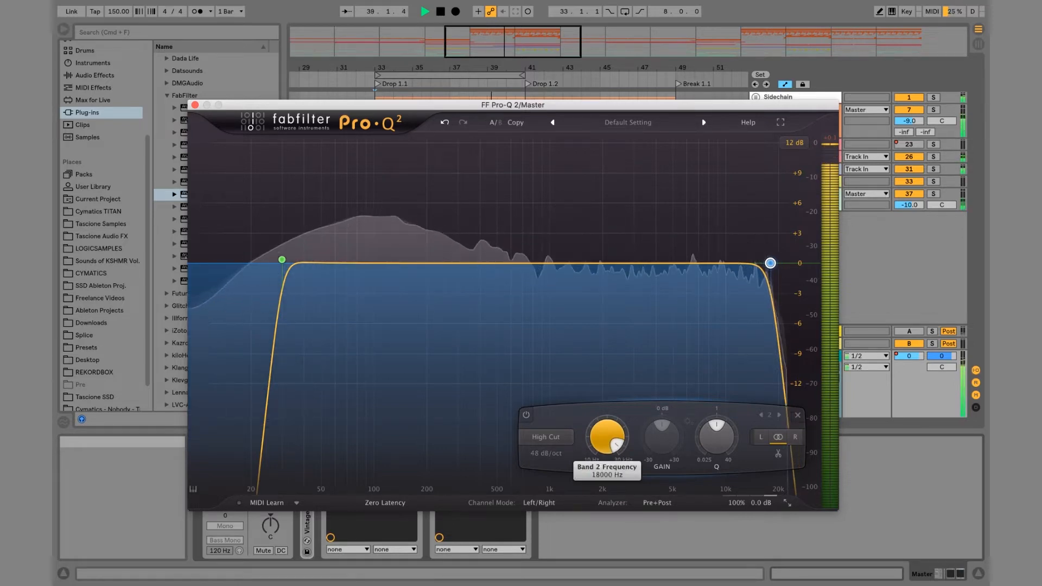
key("Return")
Step: Add a wide bell boost in Pro-Q 2 at about 628 Hz with +1.34 dB gain and a Q of 0.269, and close the plug-in window
left_click_drag(517, 262, 515, 252)
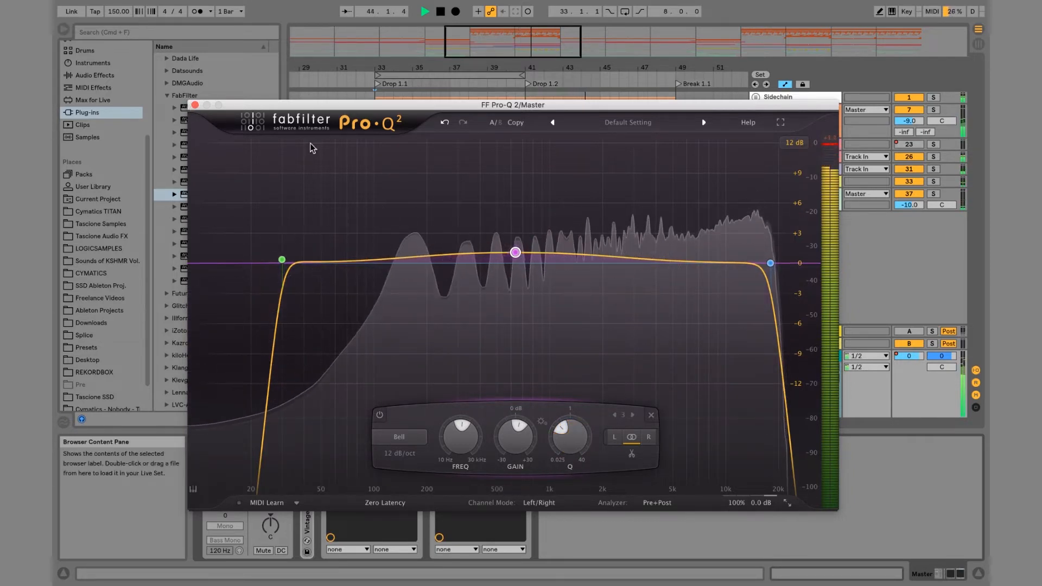
mouse_move(576, 459)
left_mouse_down()
mouse_move(575, 472)
mouse_move(577, 461)
left_mouse_up()
left_click_drag(514, 252, 514, 240)
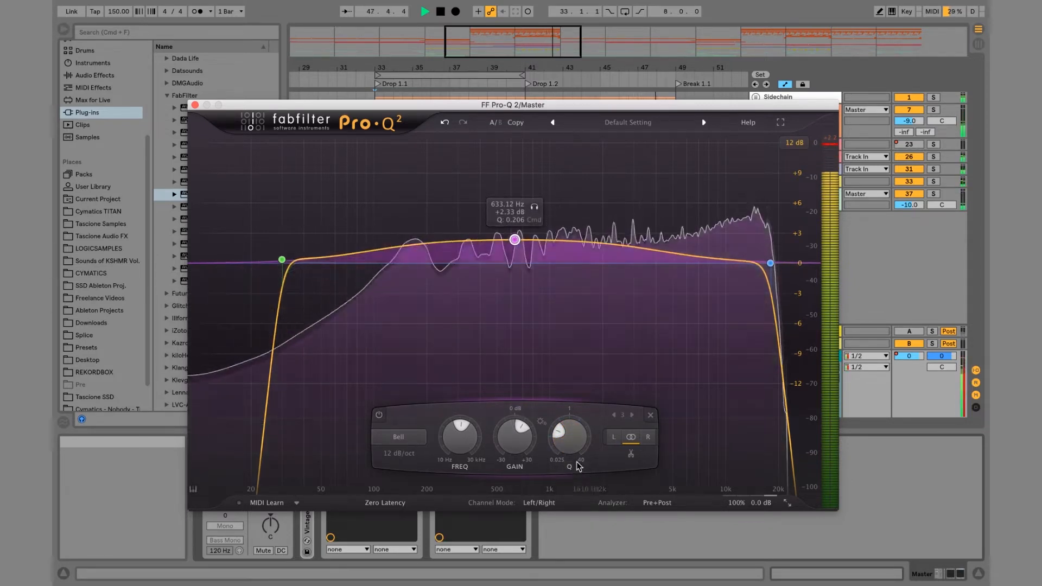
key("space")
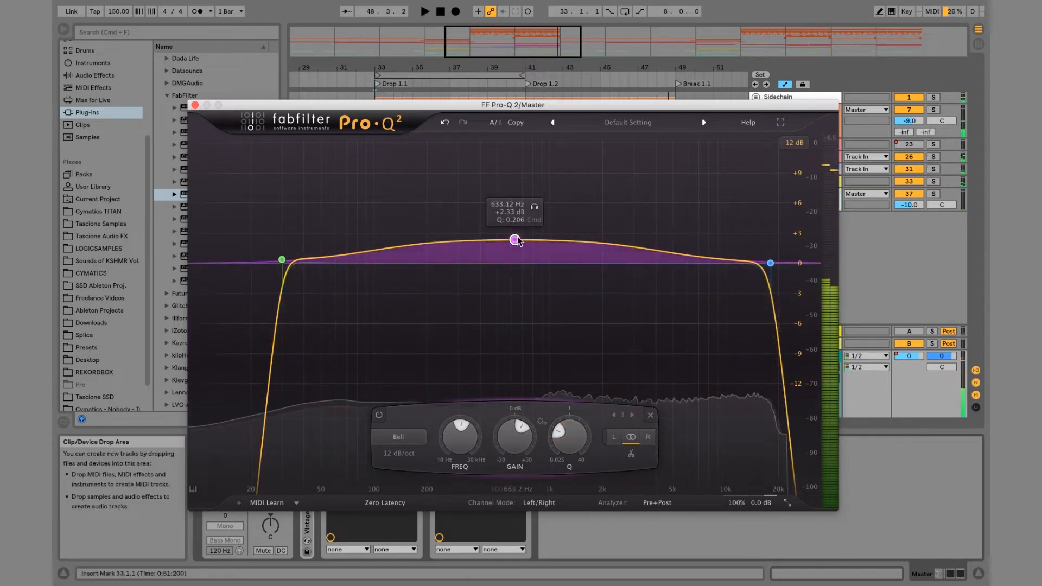
left_click_drag(516, 240, 516, 253)
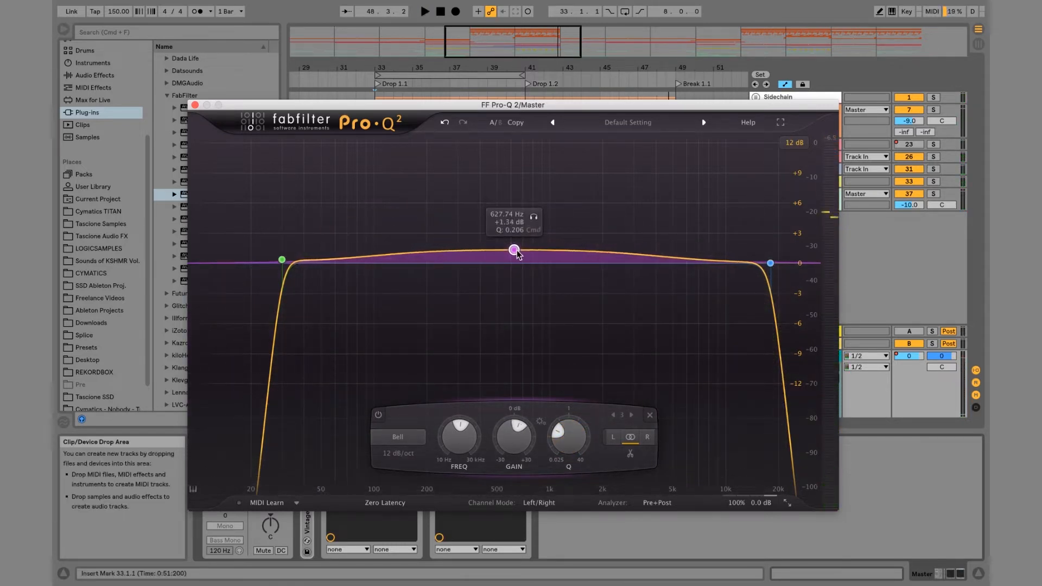
scroll(568, 434, "up", 2)
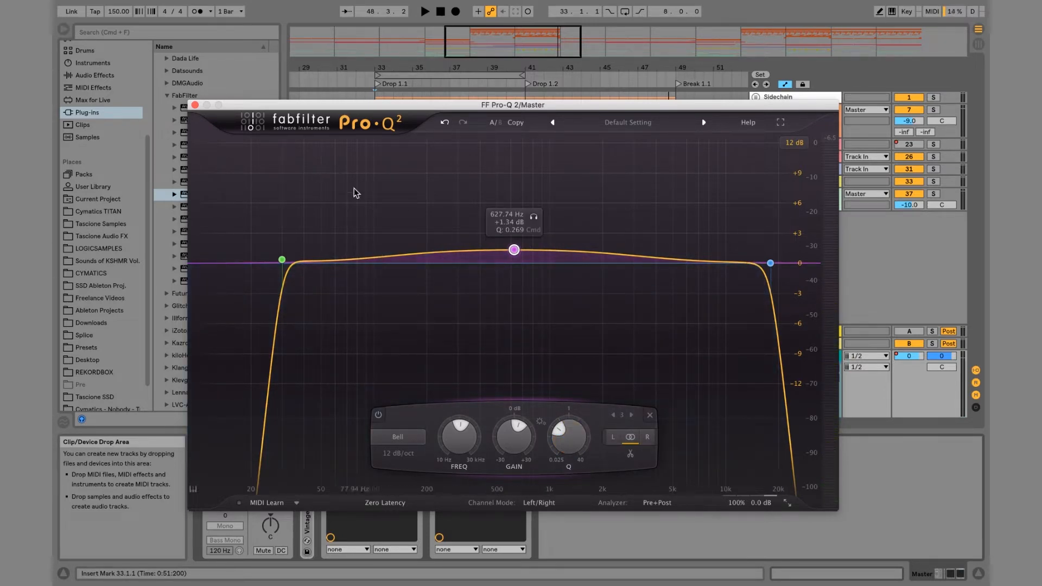
left_click(194, 105)
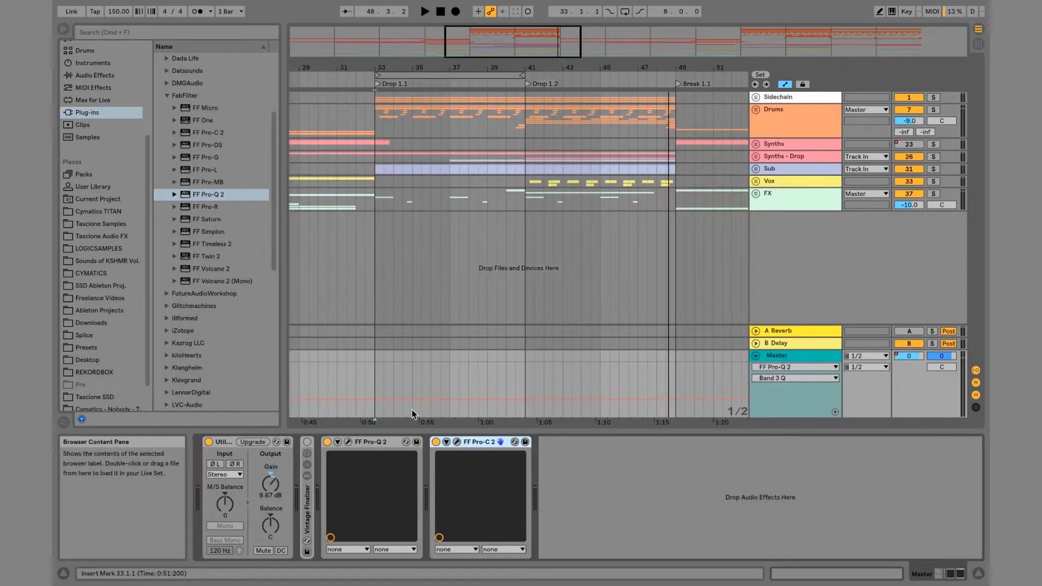
Step: Reopen Pro-C 2, raise its ratio while the drop plays, and close the plug-in window
left_click(457, 442)
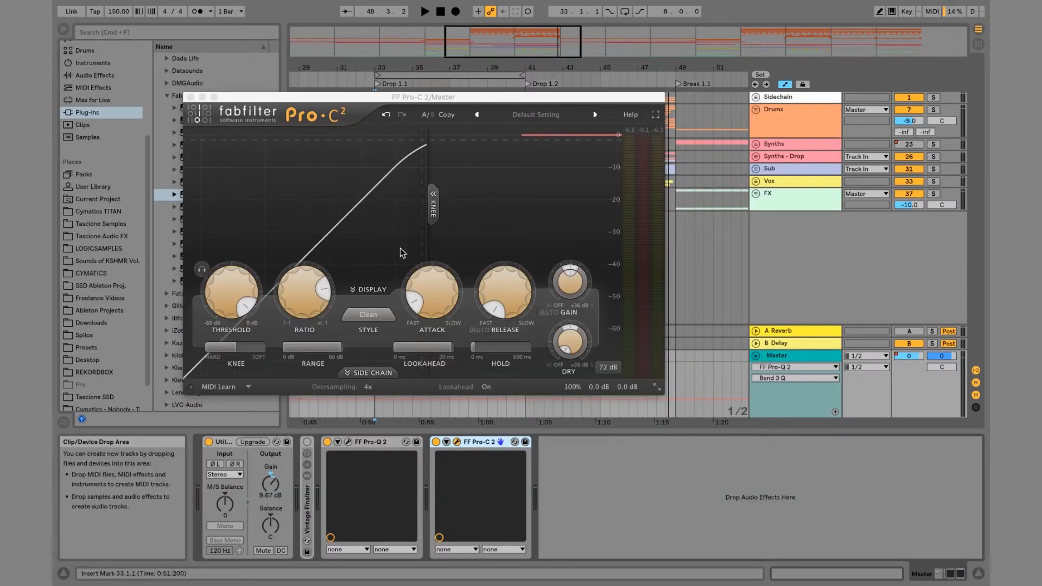
key("space")
left_click(301, 297)
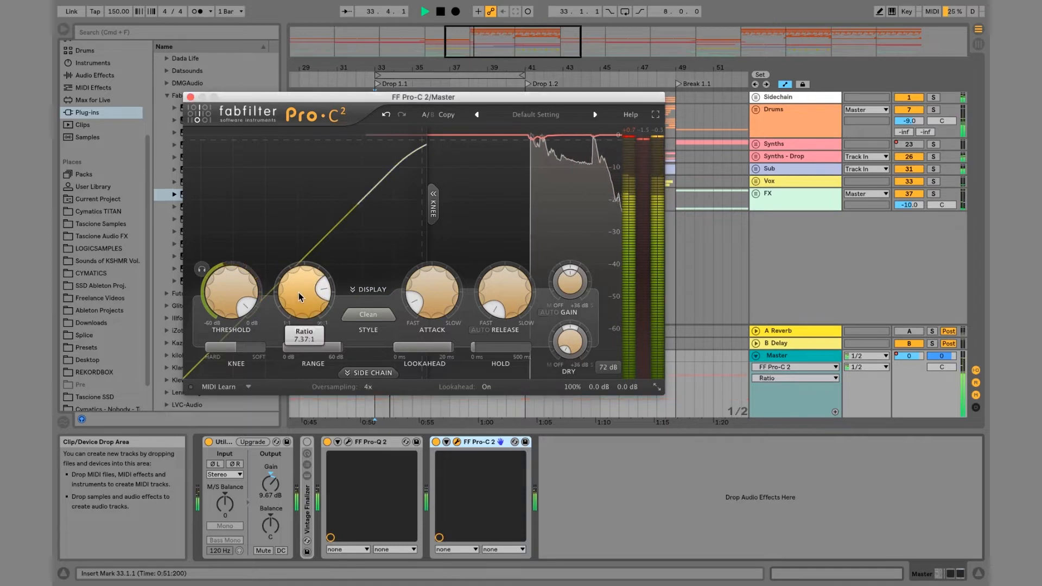
left_click_drag(300, 297, 302, 266)
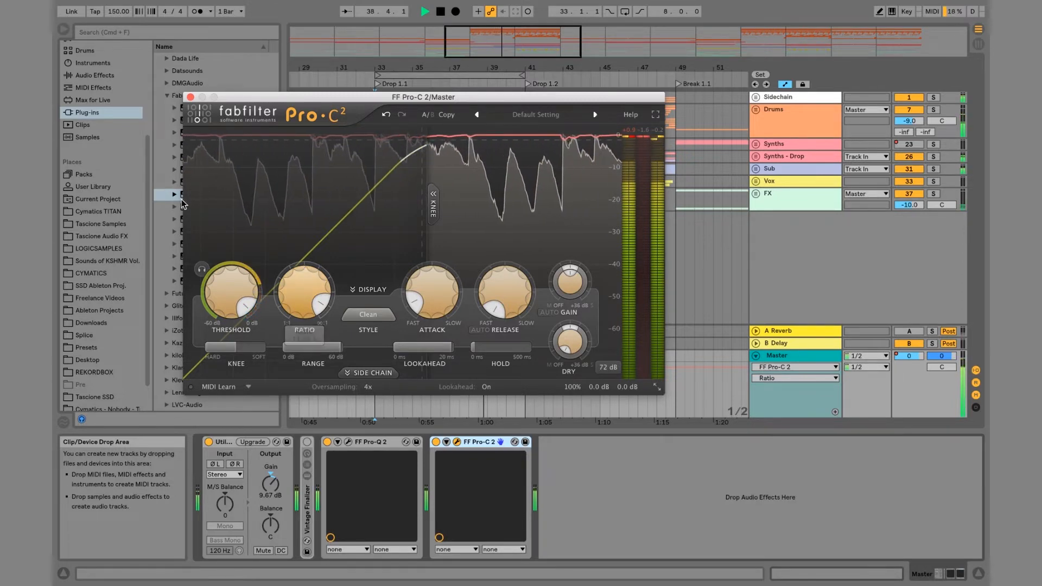
key("space")
left_click(190, 97)
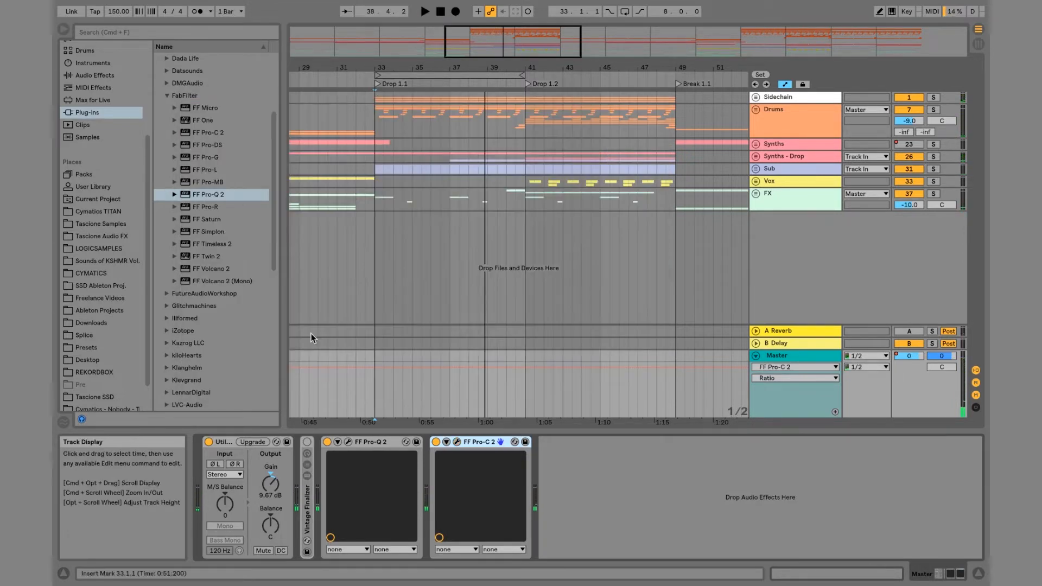
Step: Add FF Saturn after Pro-C 2 on the Master track and load its Best Of preset Magic Mastering bM
left_click(200, 222)
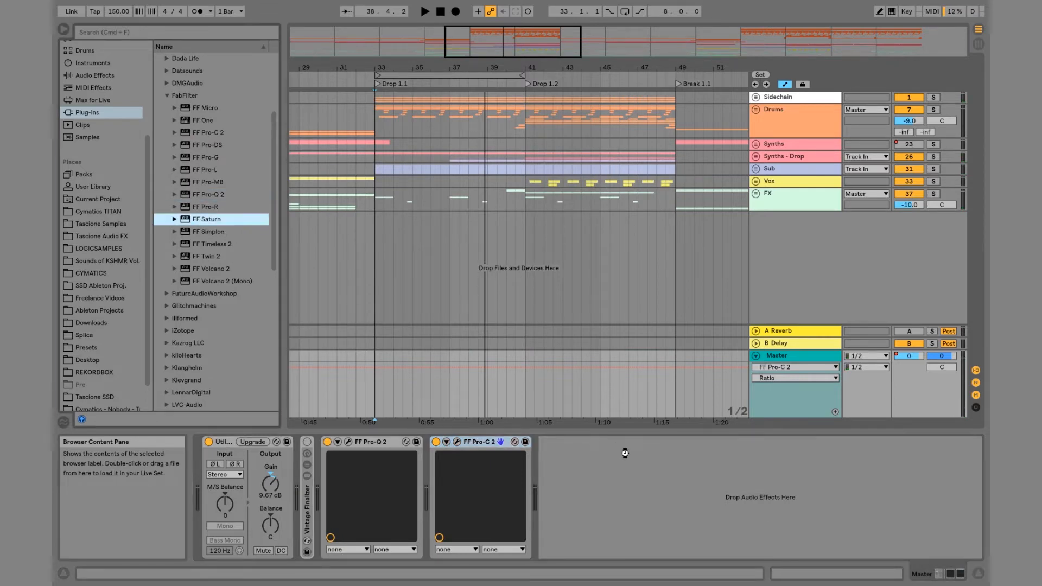
left_click(563, 122)
mouse_move(564, 138)
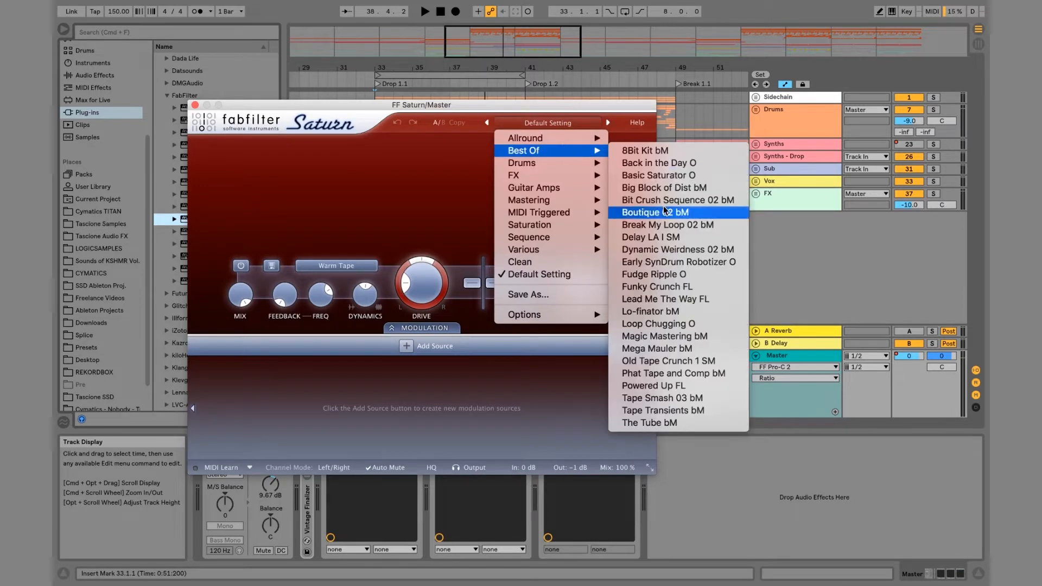
left_click(678, 336)
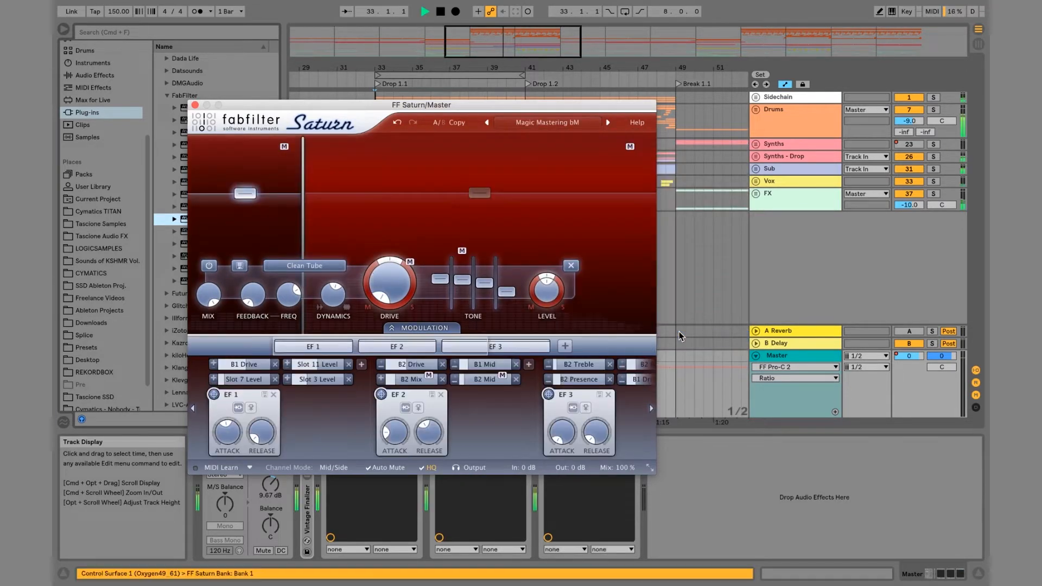
Step: Play the drop with the Saturn window hidden and compare the sound with Saturn bypassed and active
key("space")
key("super+alt+p")
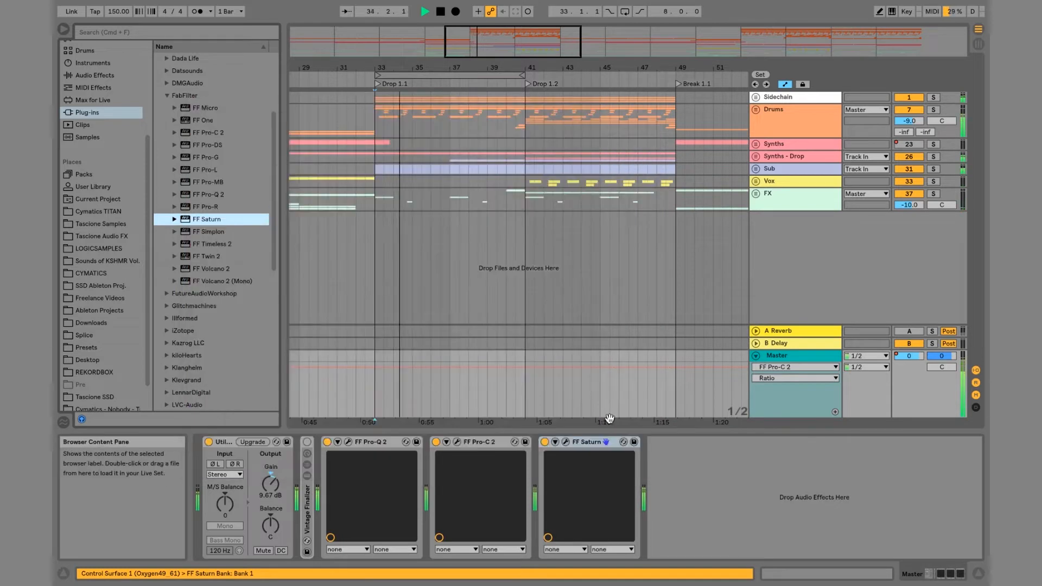
left_click(544, 442)
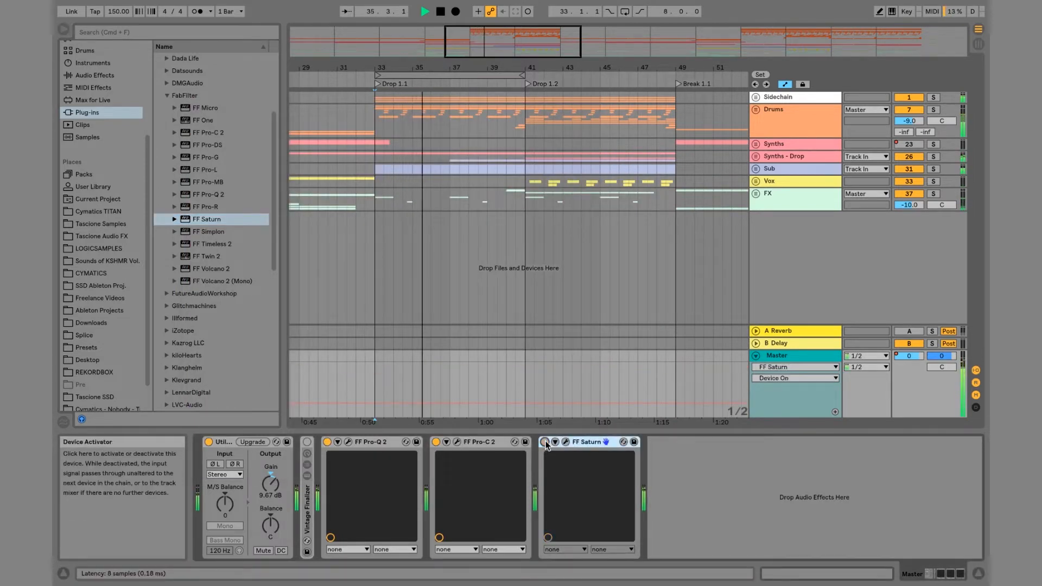
left_click(545, 442)
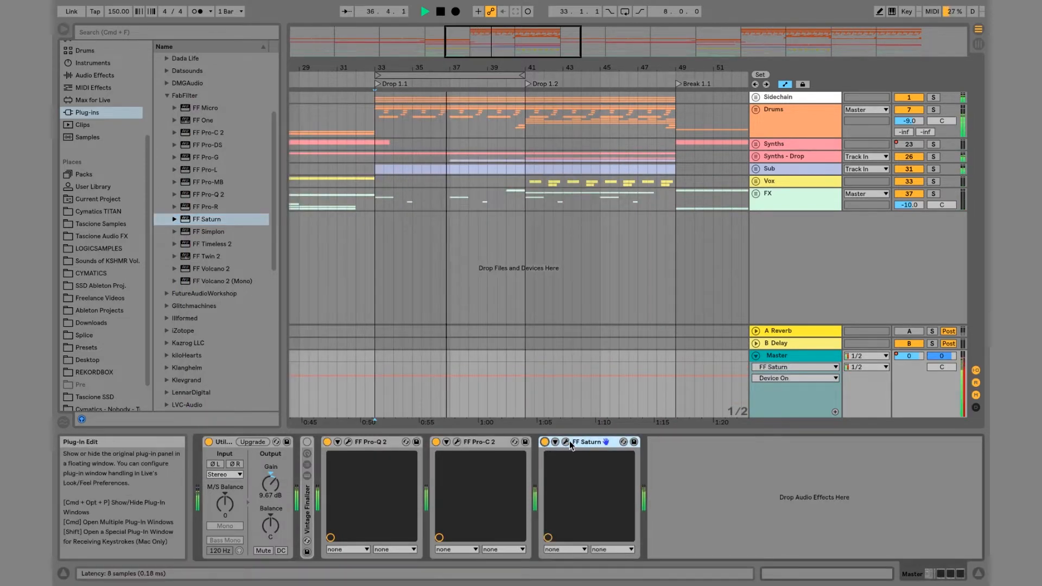
Step: Reopen Saturn and examine its two bands, their crossover frequency and the Clean Tube saturation style
left_click(567, 442)
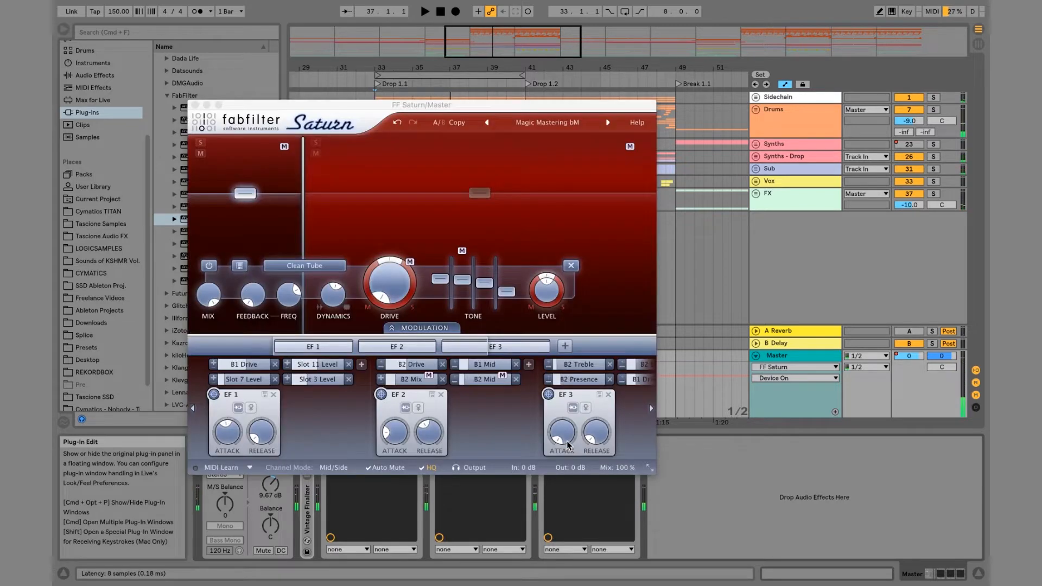
left_click(268, 233)
left_click(352, 226)
left_click(275, 222)
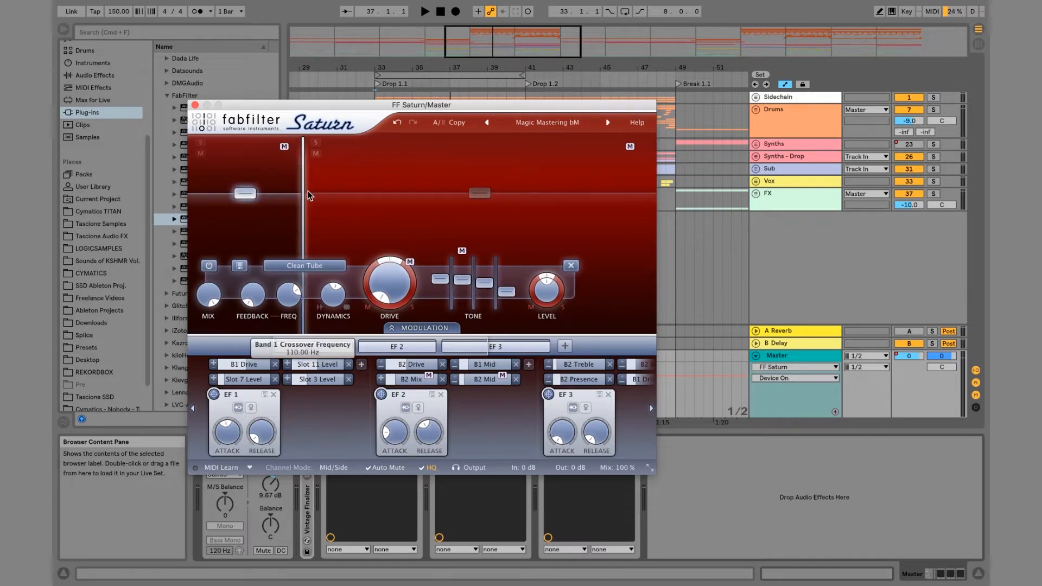
mouse_move(308, 196)
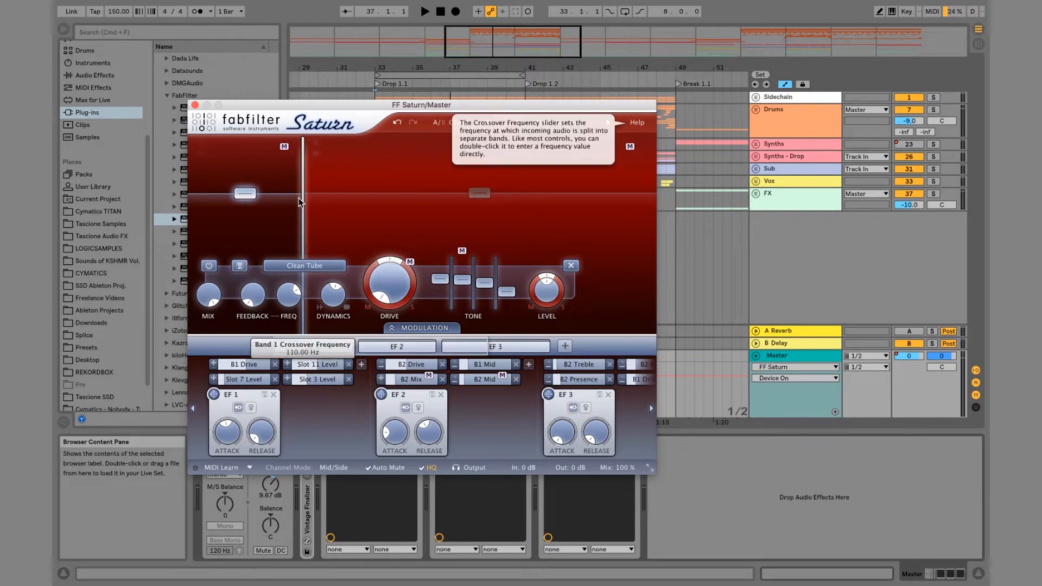
left_click(454, 177)
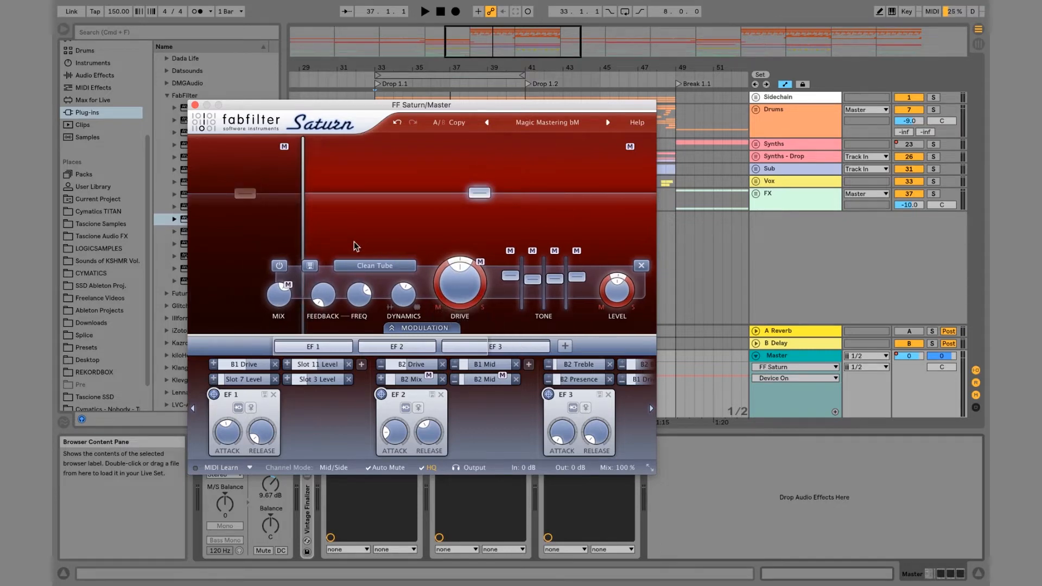
left_click(390, 267)
left_click(390, 276)
Step: Restart playback, close the Saturn window, and compare the master again with and without Saturn
key("space")
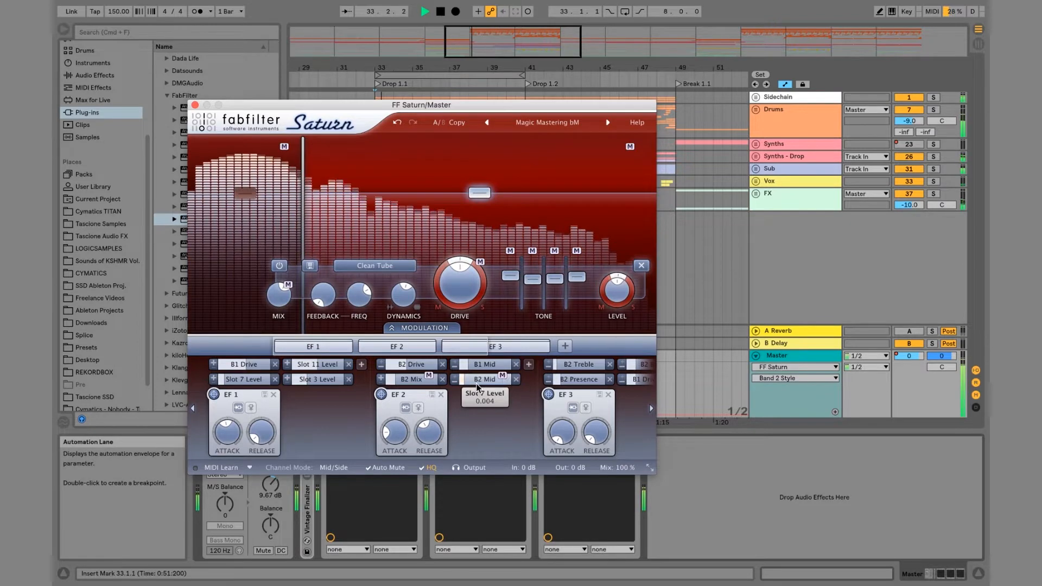
left_click(195, 105)
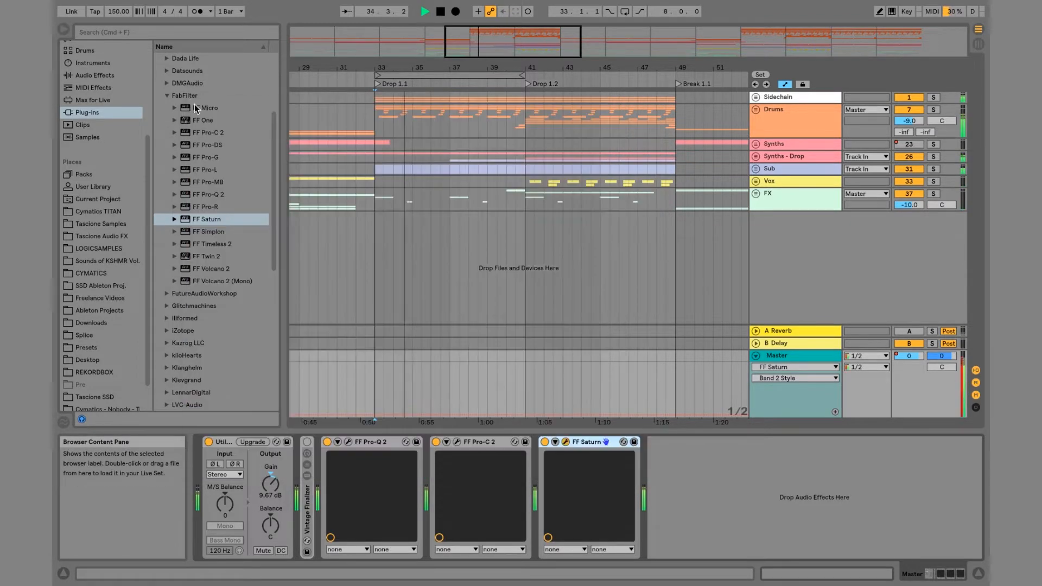
left_click(544, 442)
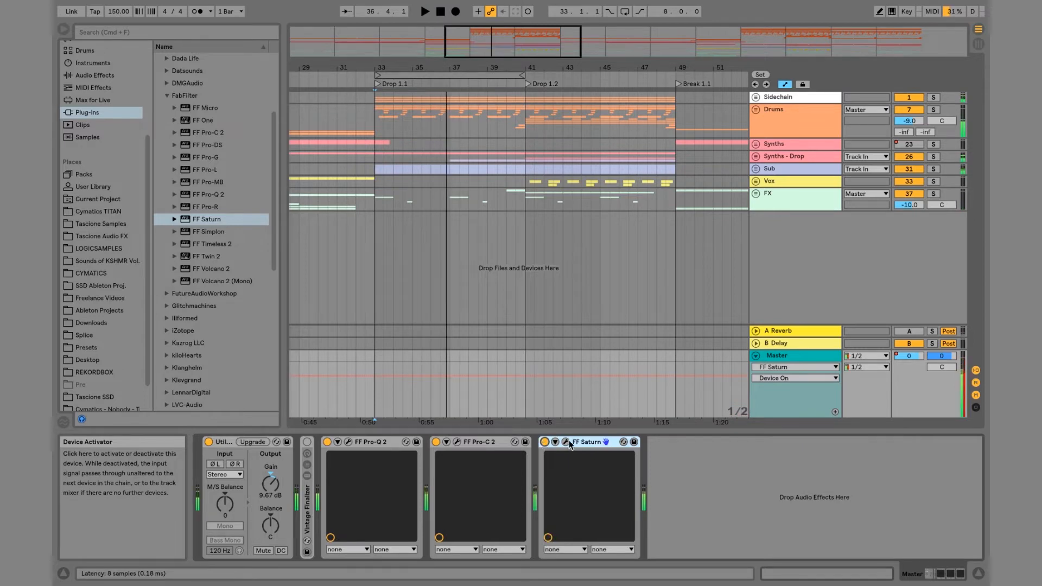
Step: Reopen Saturn and look through its envelope follower modulation sources and assigned slots
left_click(566, 442)
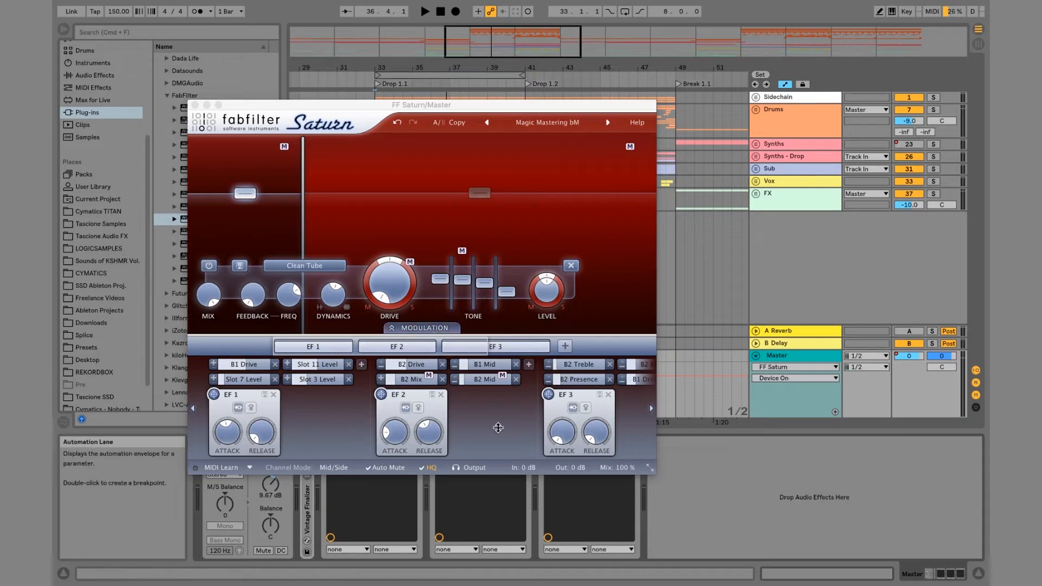
scroll(498, 427, "right", 5)
scroll(495, 425, "left", 5)
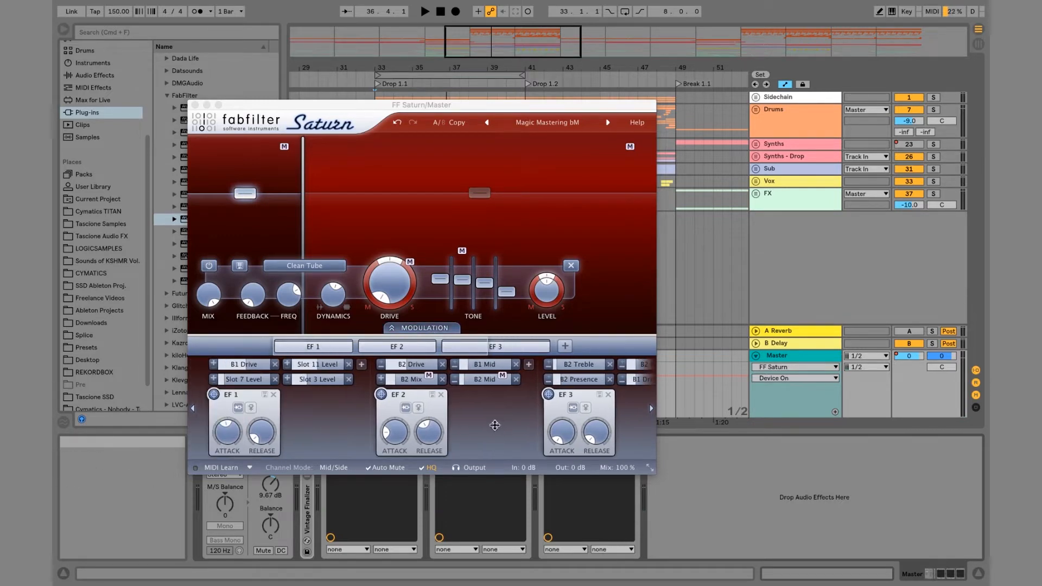
scroll(356, 427, "right", 5)
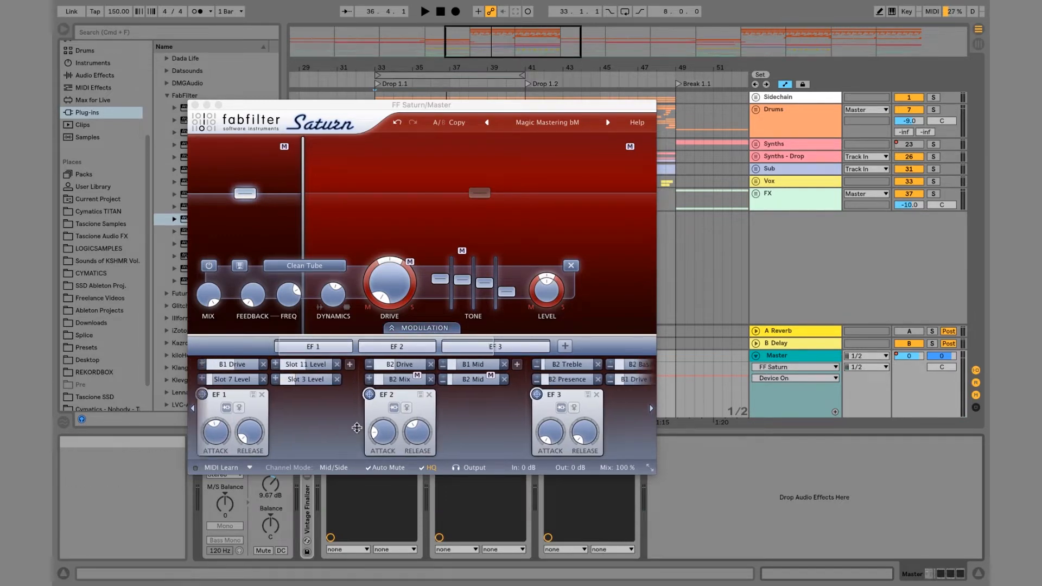
scroll(356, 427, "left", 5)
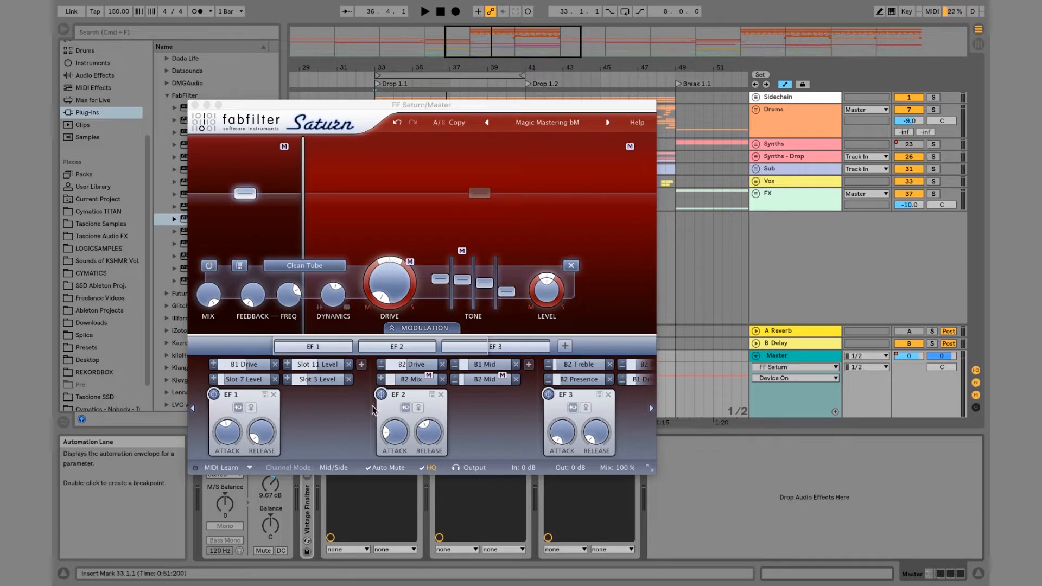
mouse_move(424, 440)
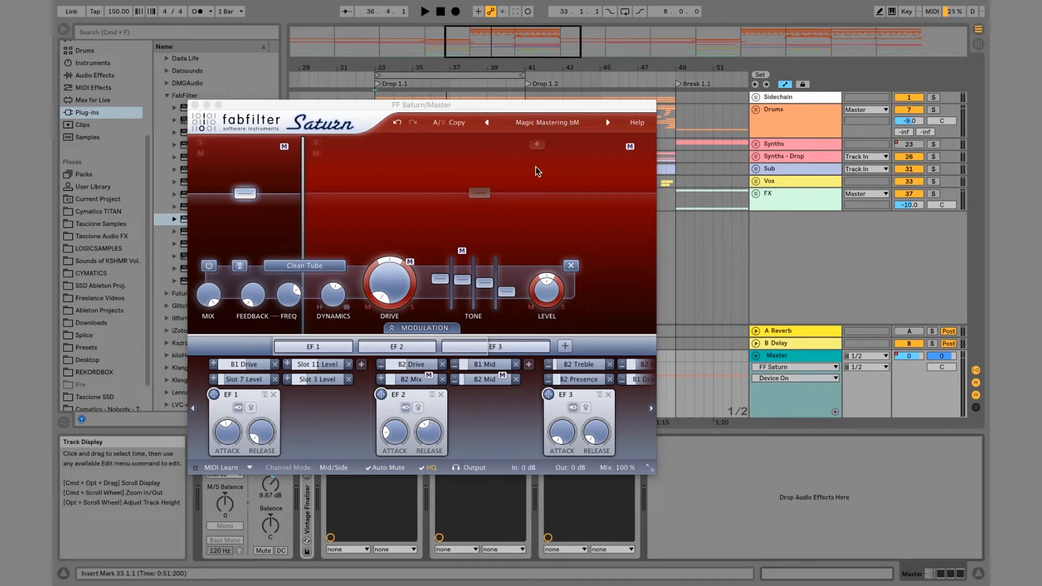
Step: Set Saturn's overall mix to 50% while listening to the drop, and stop playback
left_click(621, 467)
key("space")
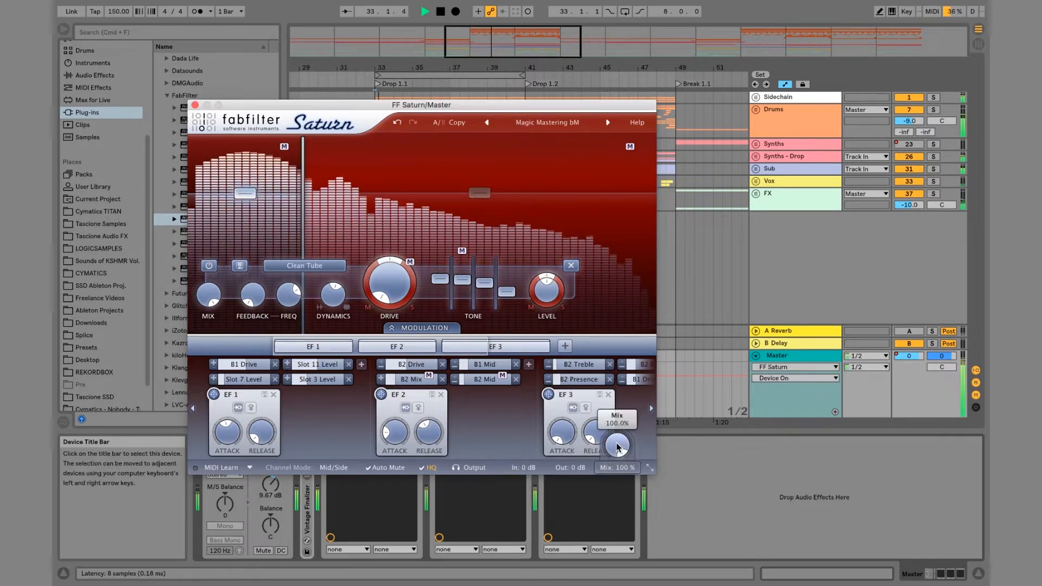
left_click_drag(617, 445, 607, 517)
key("space")
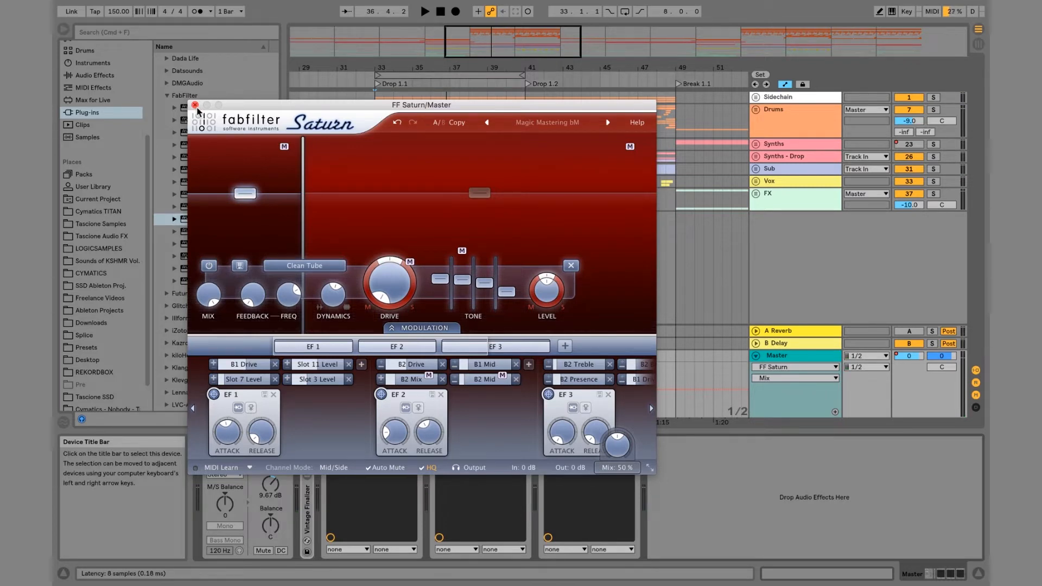
Step: Add Pro-MB after Saturn on the Master, audition the mastering preset Basic 4-band punch and balance 01 bM, and switch to 02 bM
left_click(195, 106)
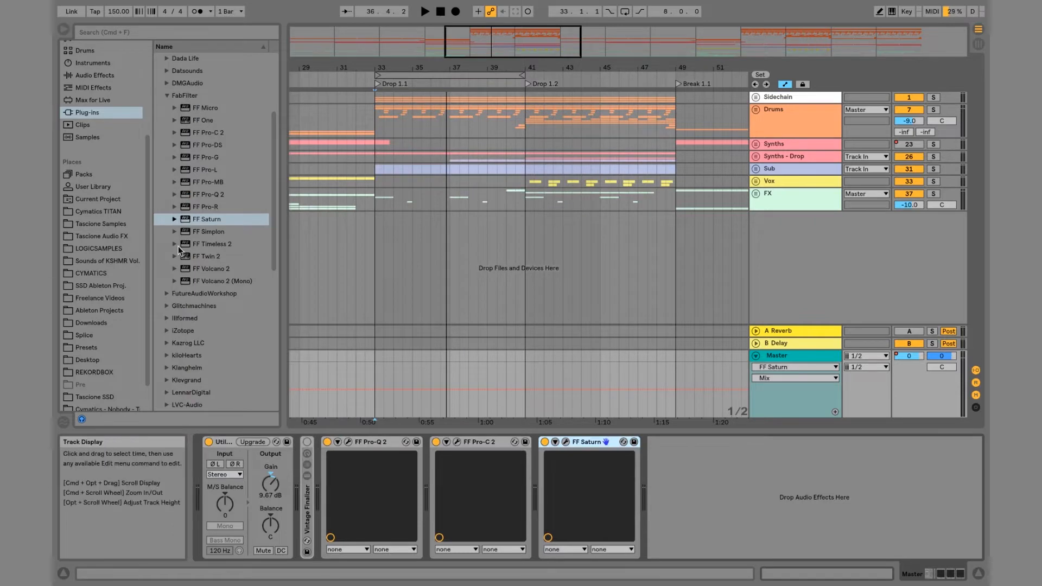
double_click(204, 182)
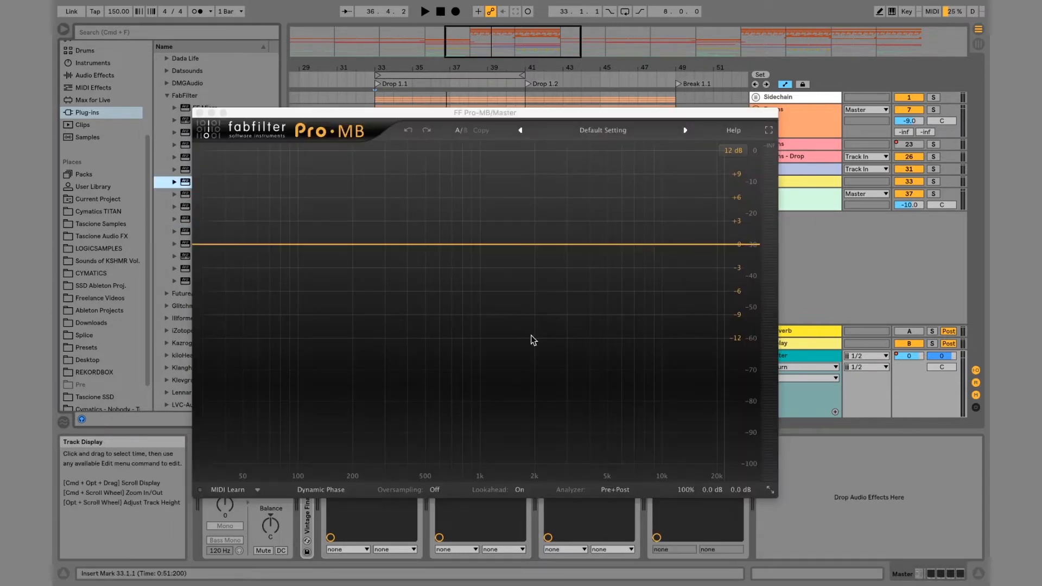
left_click(619, 130)
mouse_move(613, 220)
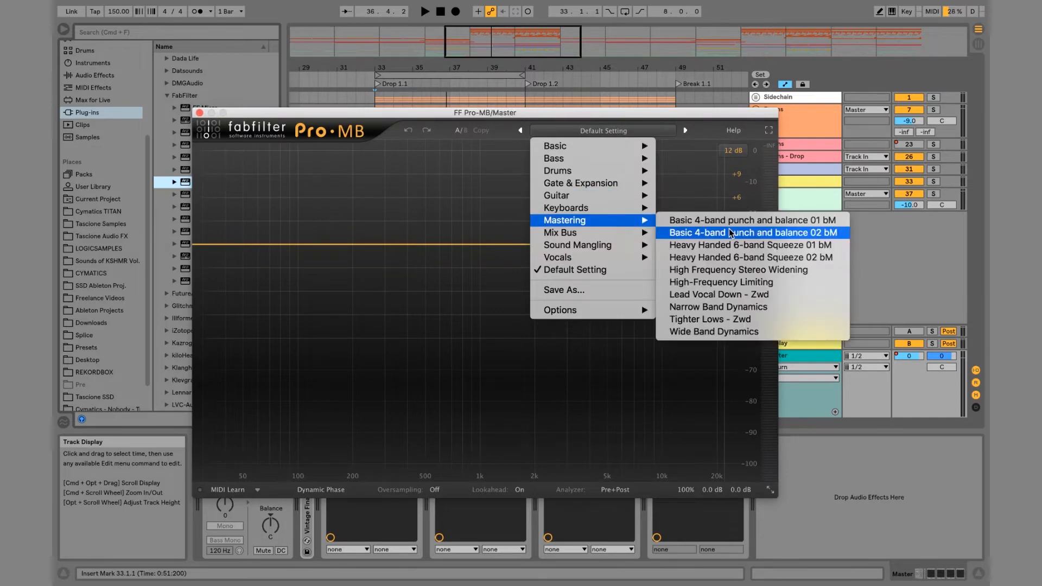
left_click(731, 221)
key("space")
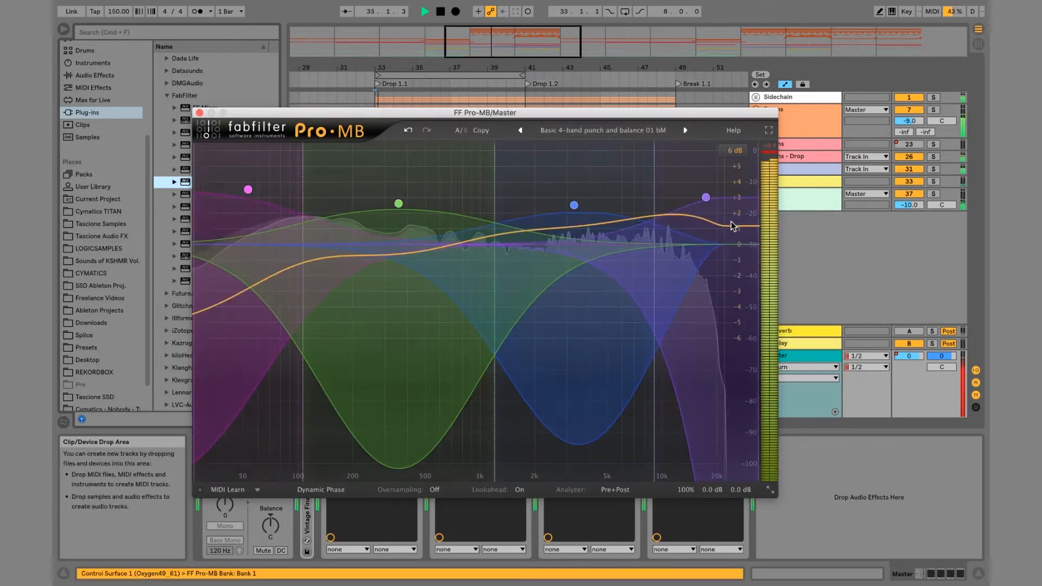
left_click(685, 131)
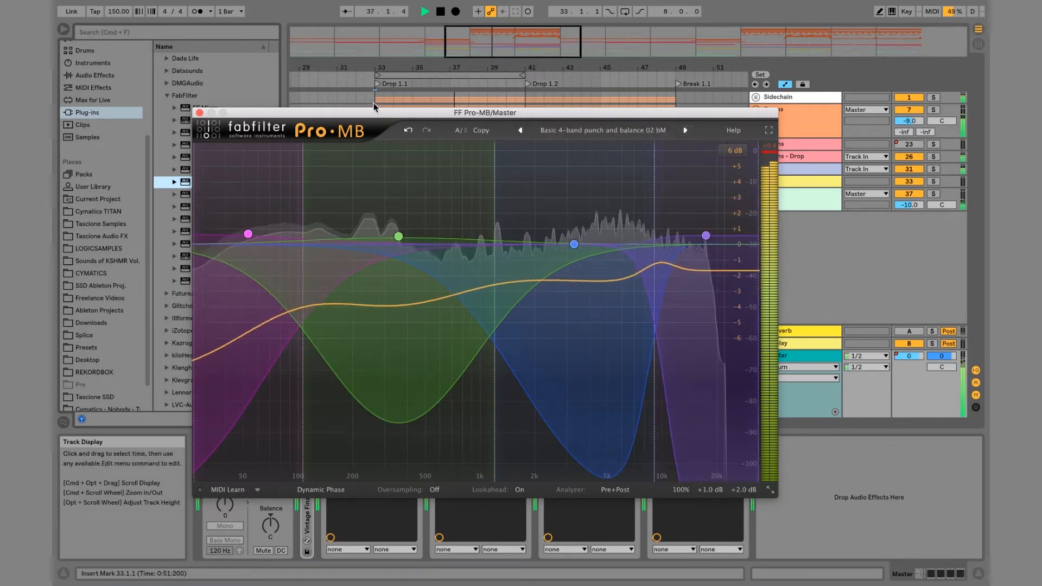
Step: Move the Pro-MB window clear of the device switches, compare the playing drop with Pro-MB bypassed and enabled, and stop playback
left_click_drag(374, 112, 348, 56)
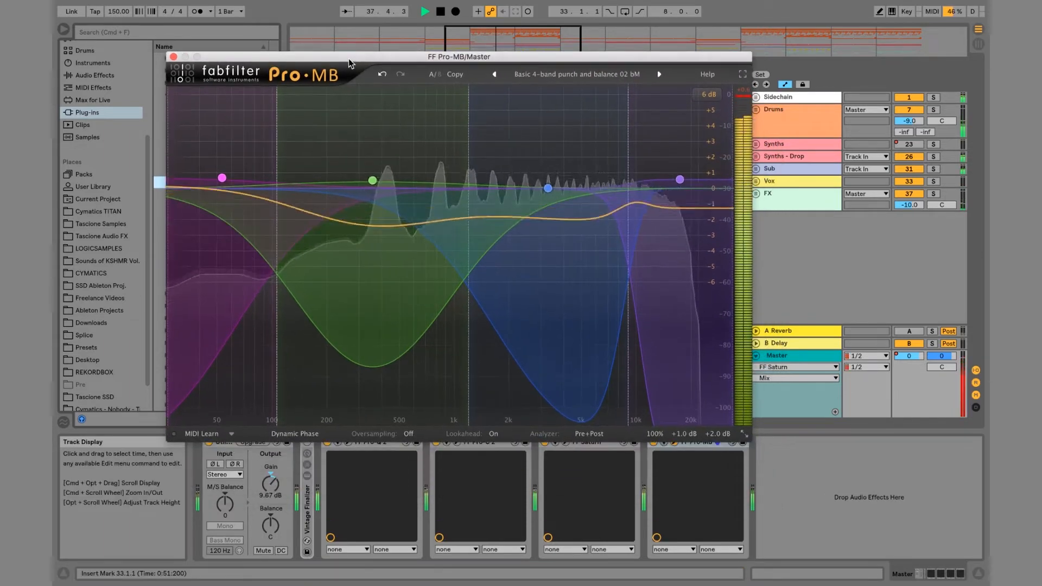
left_click(653, 443)
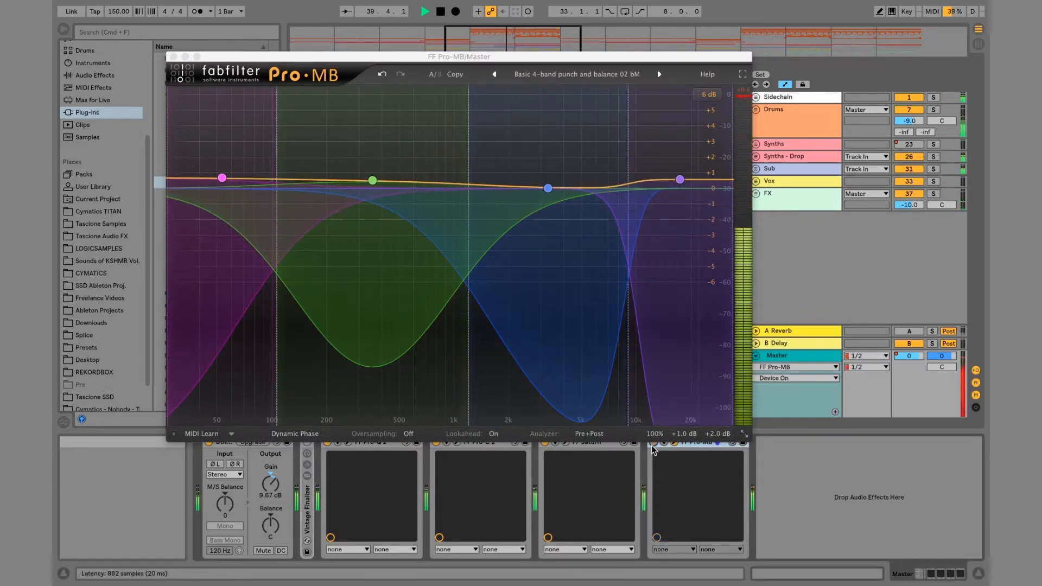
left_click(653, 444)
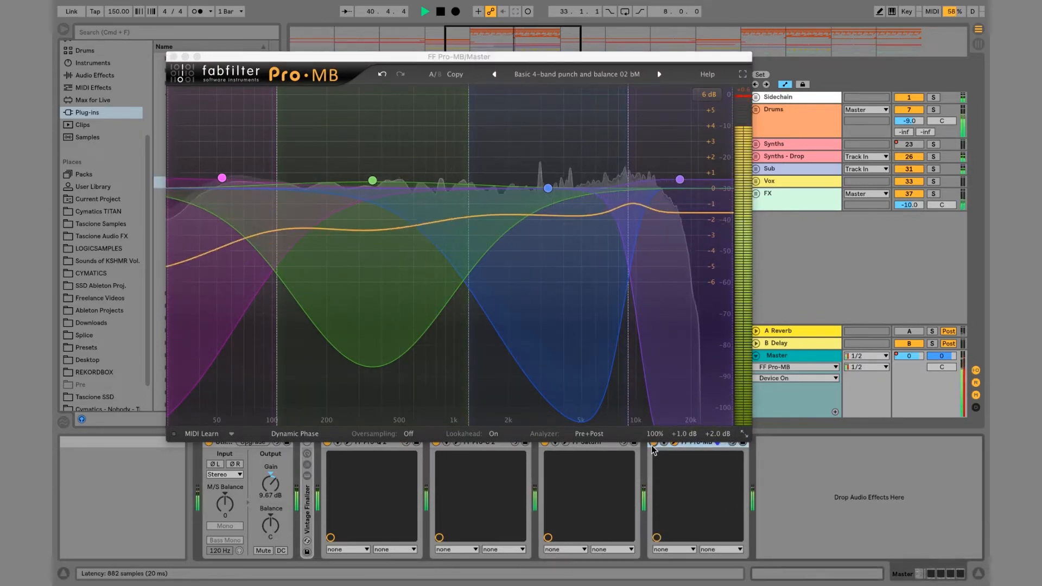
left_click(653, 443)
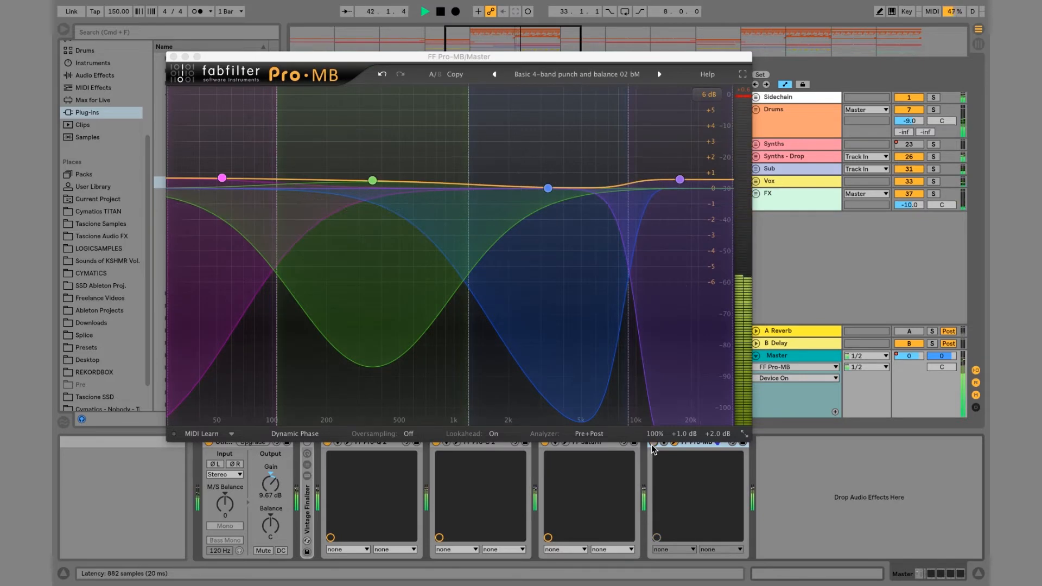
left_click(653, 443)
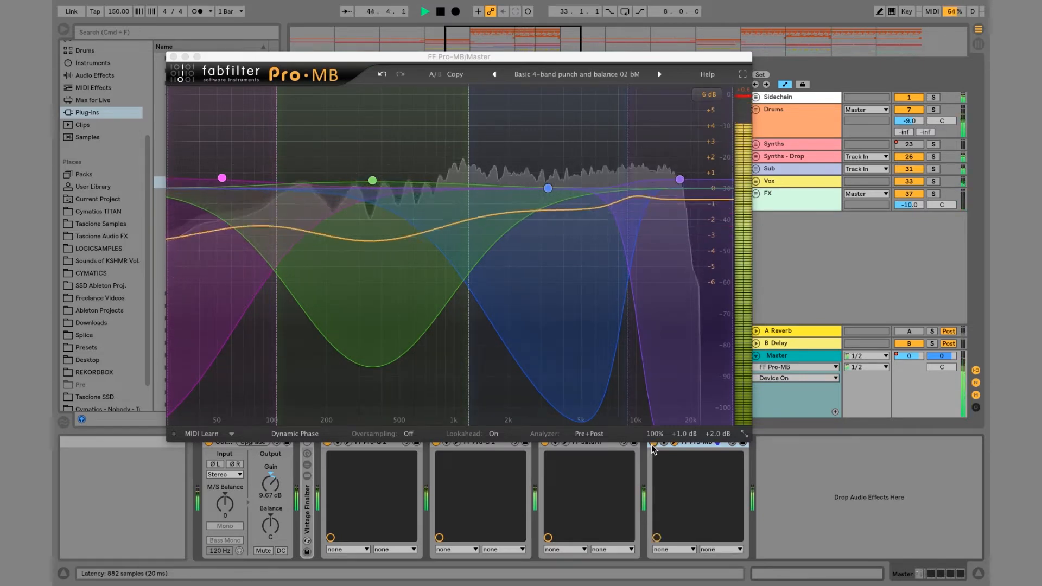
key("space")
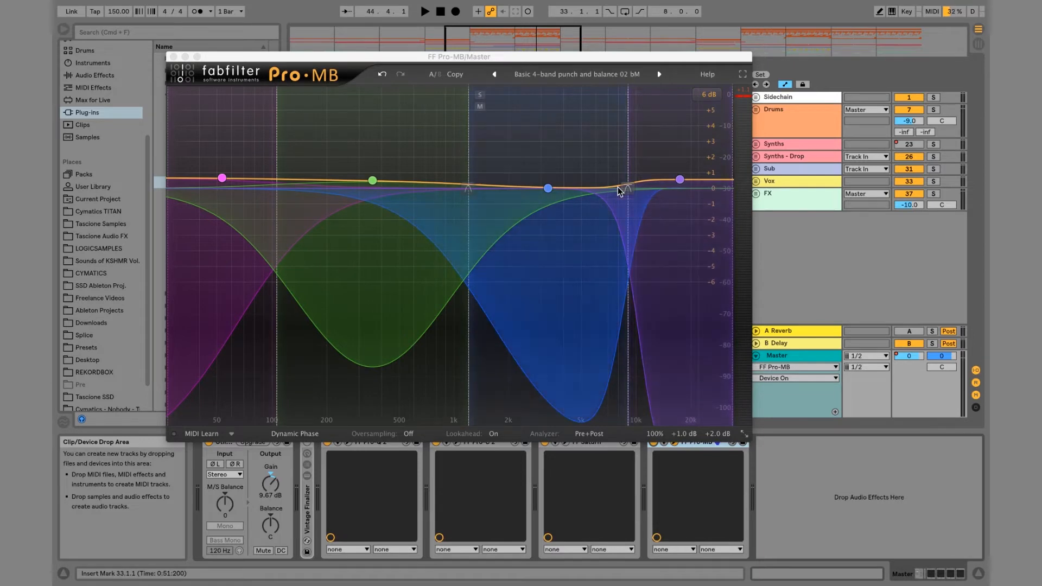
Step: Replay the drop from bar 33, compare the master once more without and with Pro-MB, and stop playback
key("space")
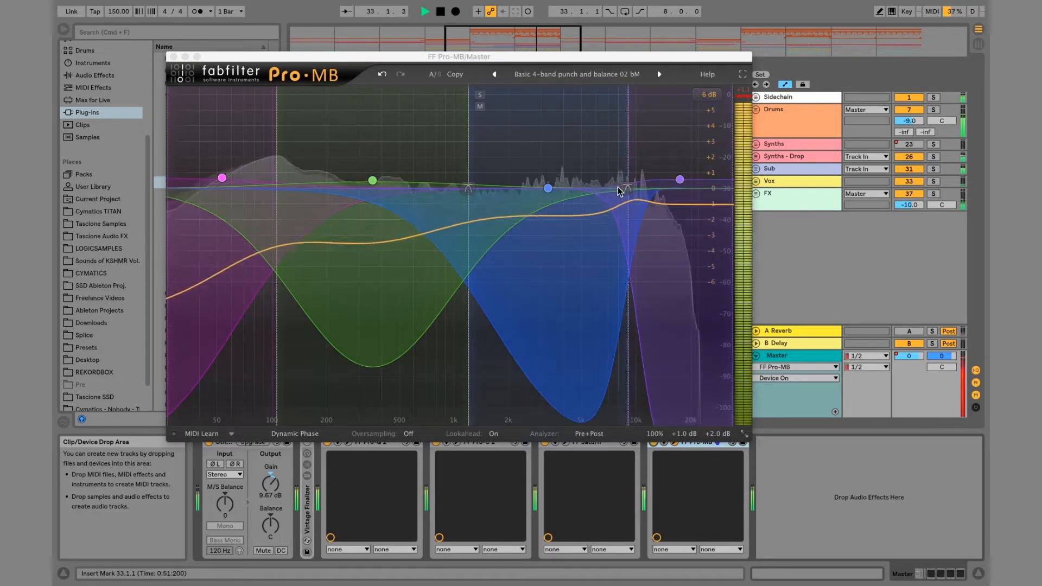
left_click(653, 444)
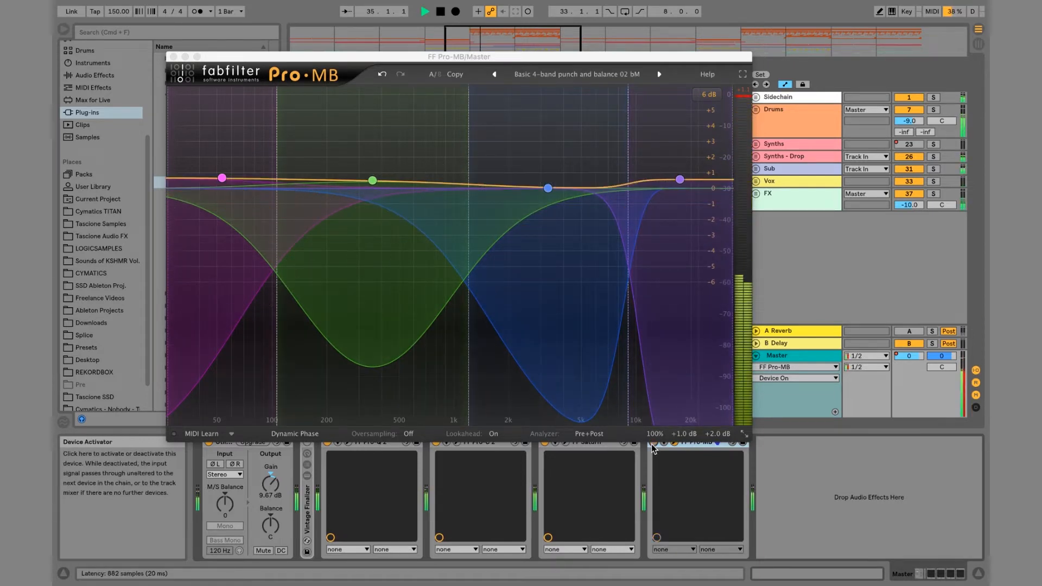
left_click(652, 444)
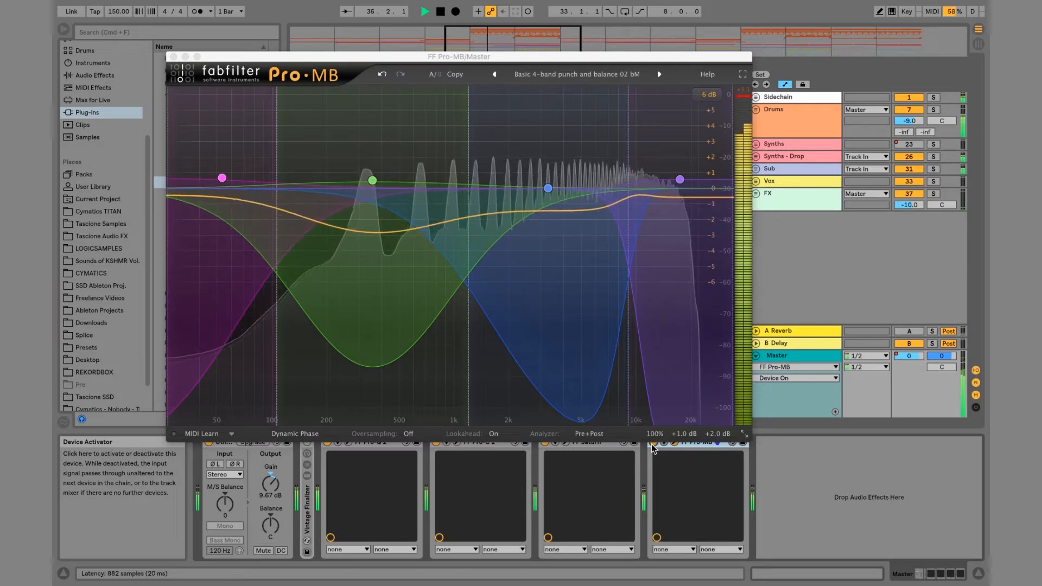
key("space")
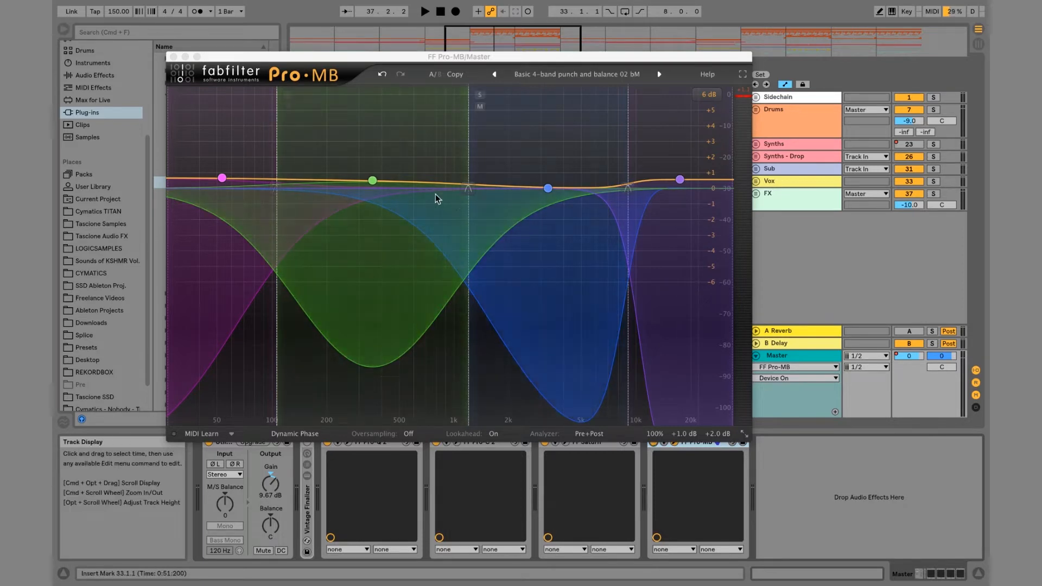
Step: Examine the range settings of Pro-MB's low-mid and high-mid bands, playing the drop to watch their gain reduction
left_click(377, 234)
left_click_drag(377, 234, 278, 339)
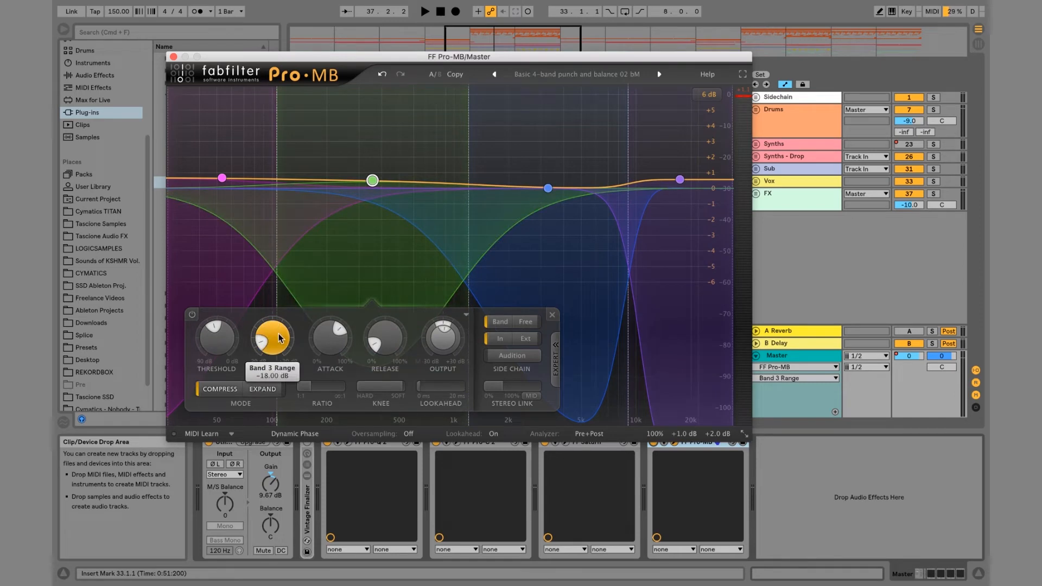
mouse_move(280, 338)
key("space")
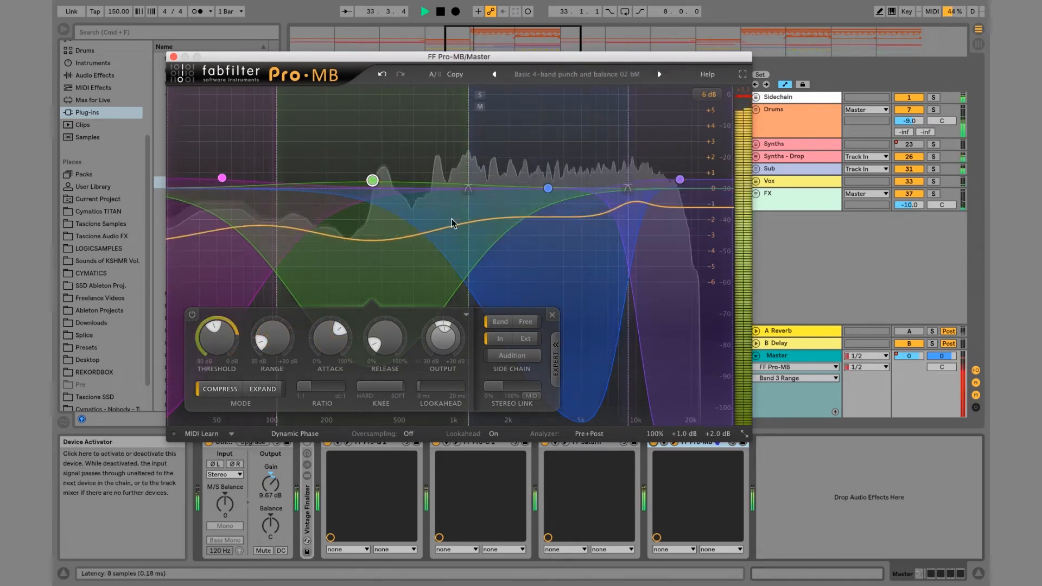
mouse_move(559, 259)
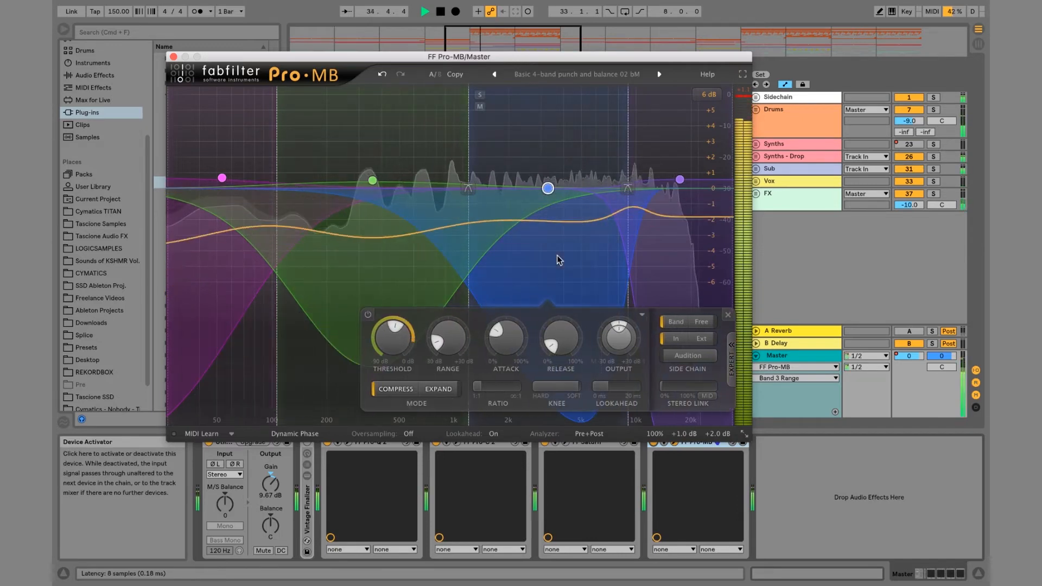
mouse_move(463, 344)
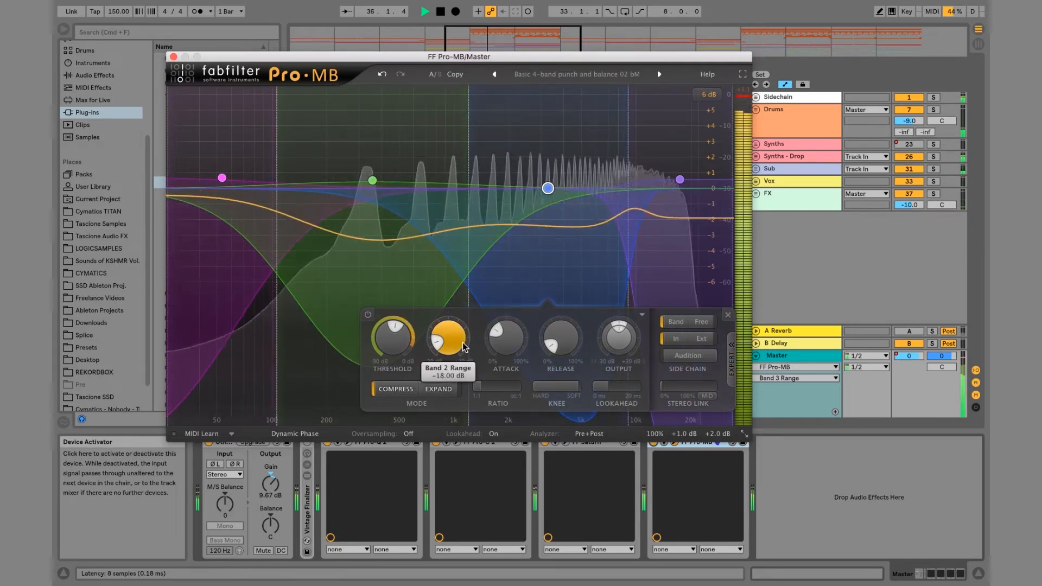
key("space")
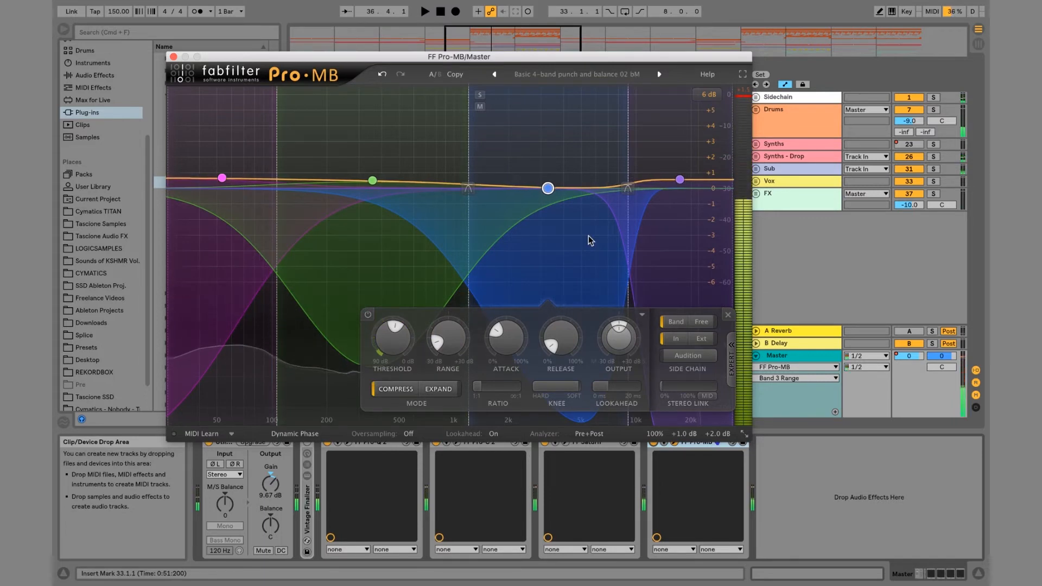
Step: Raise the output level of Pro-MB's lowest band to +1.84 dB while listening to the drop
mouse_move(681, 183)
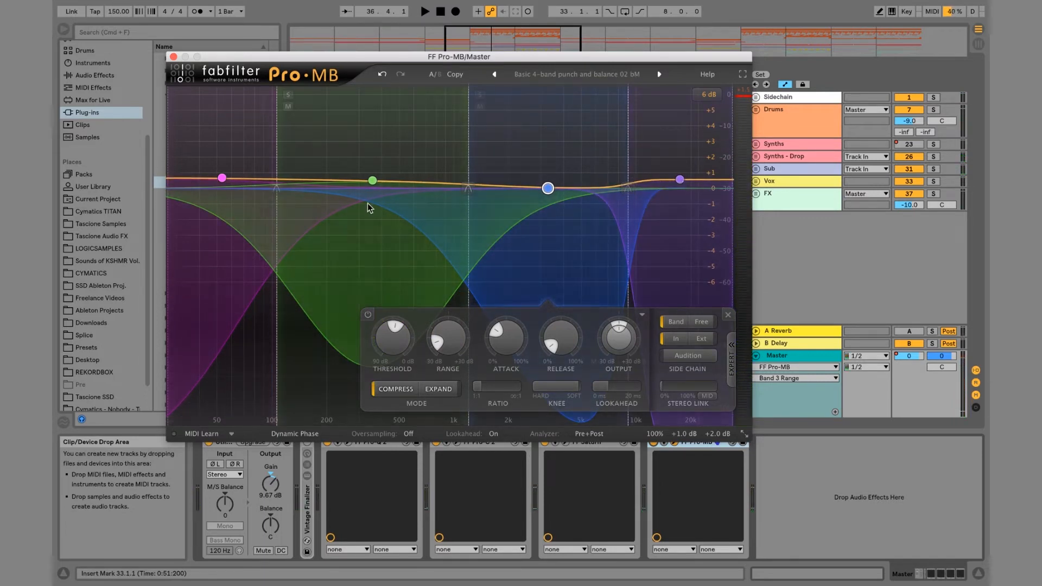
key("space")
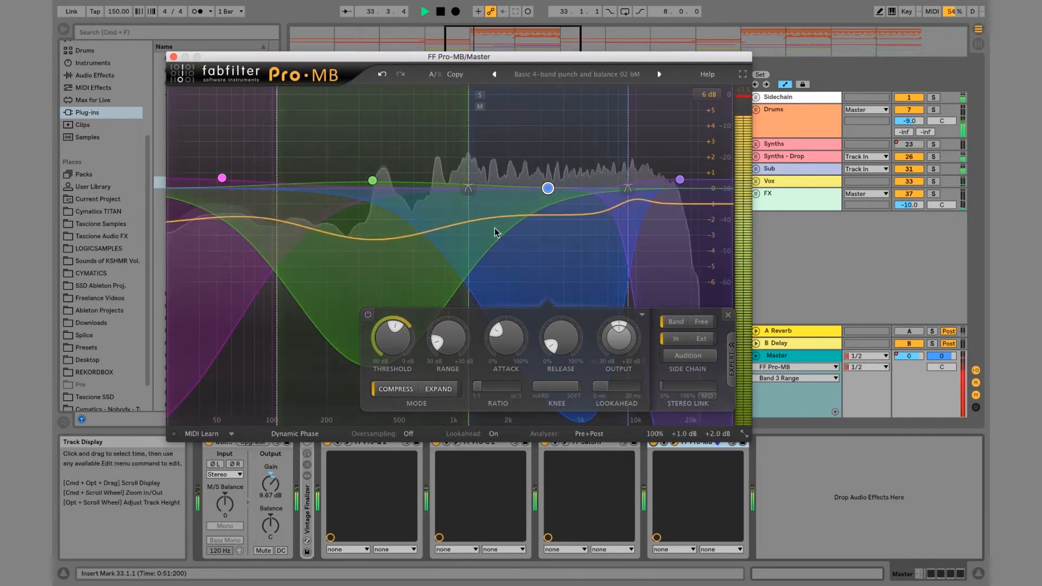
left_click(224, 290)
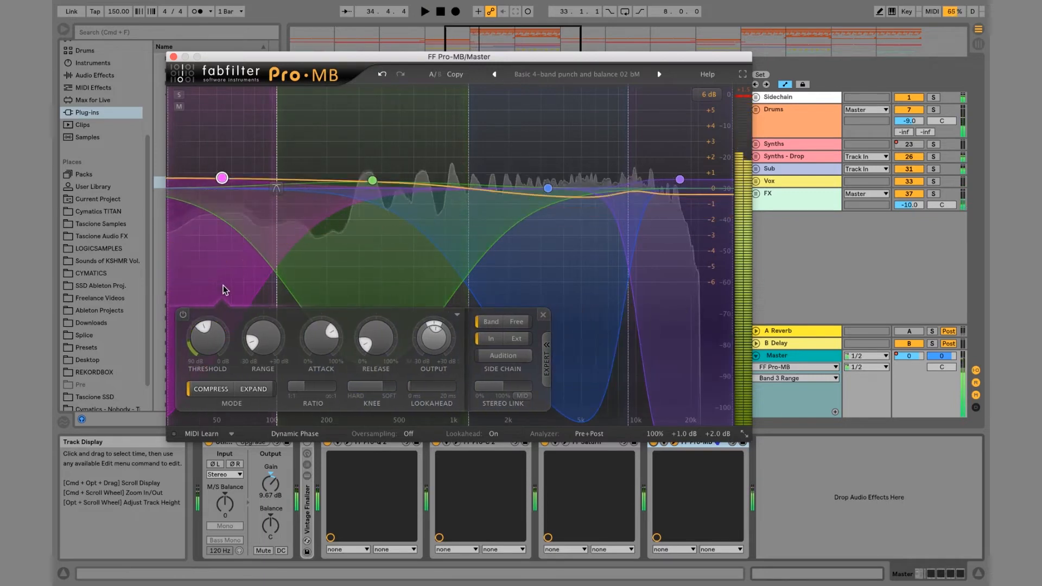
key("space")
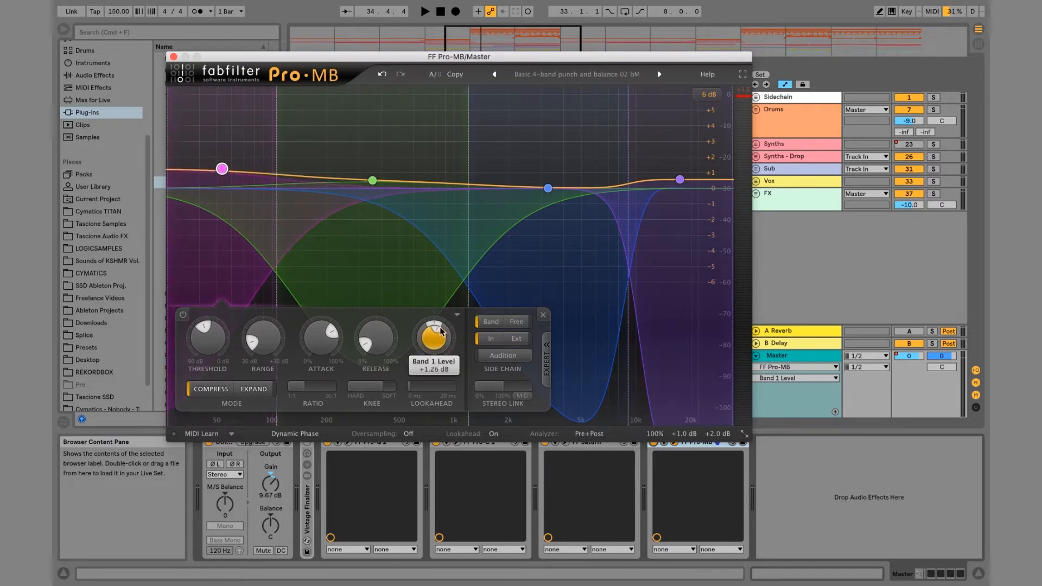
key("space")
mouse_move(441, 331)
left_mouse_down()
mouse_move(439, 313)
mouse_move(433, 326)
left_mouse_up()
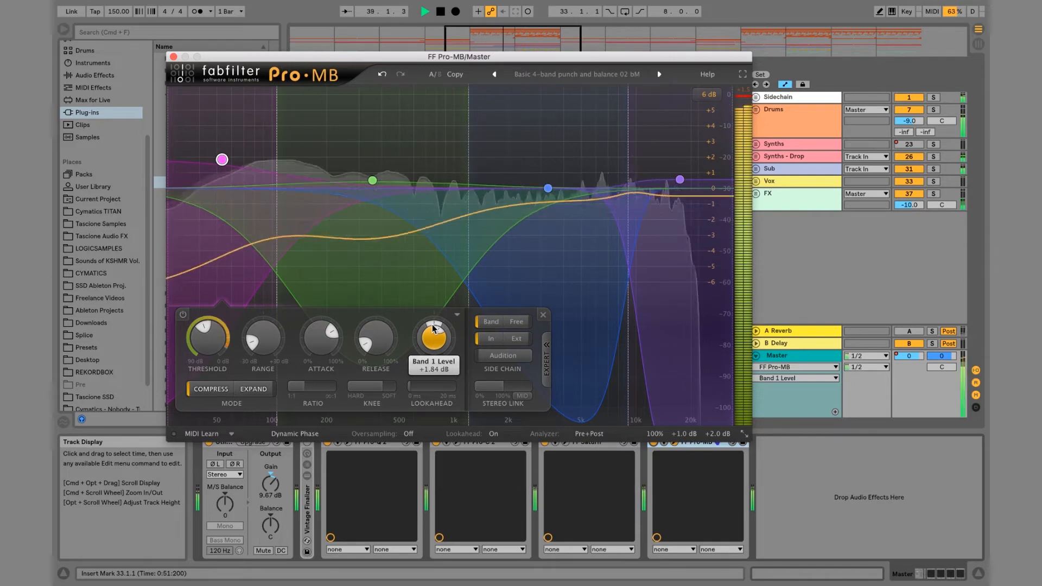
Step: Close the Pro-MB window and compare the drop with the adjusted Pro-MB switched off and on
left_click(173, 57)
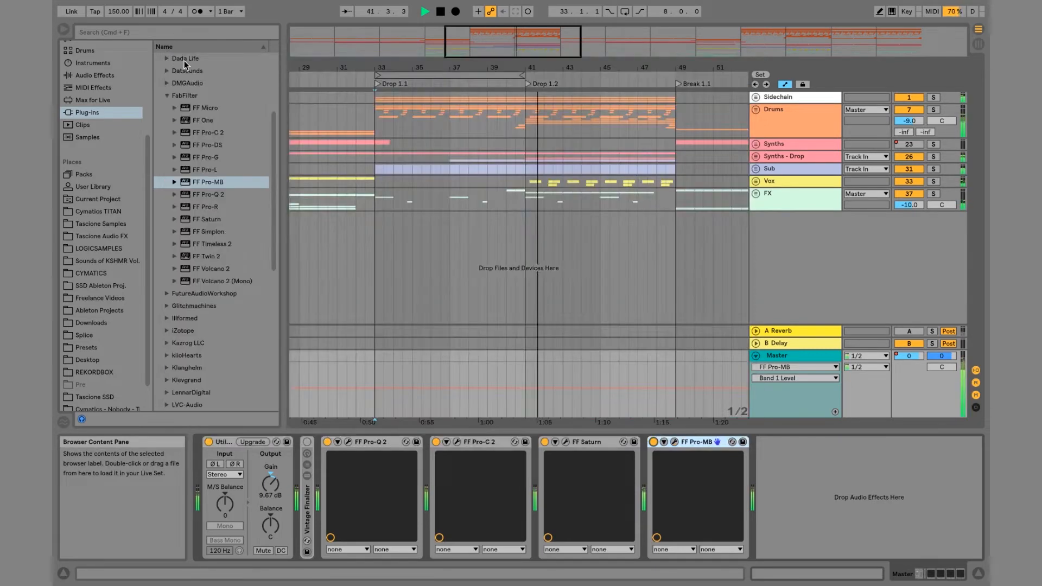
left_click(654, 442)
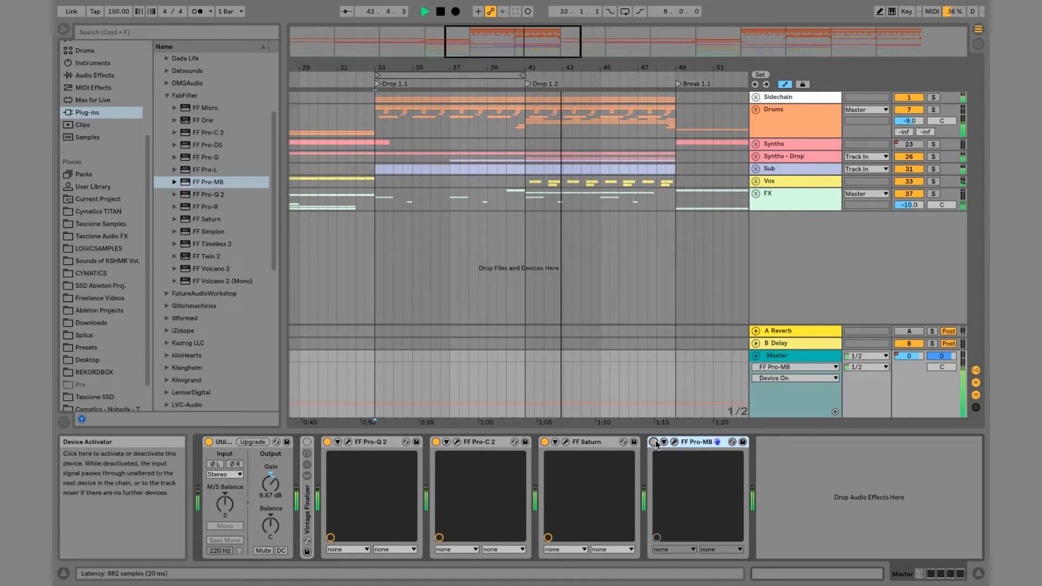
left_click(654, 442)
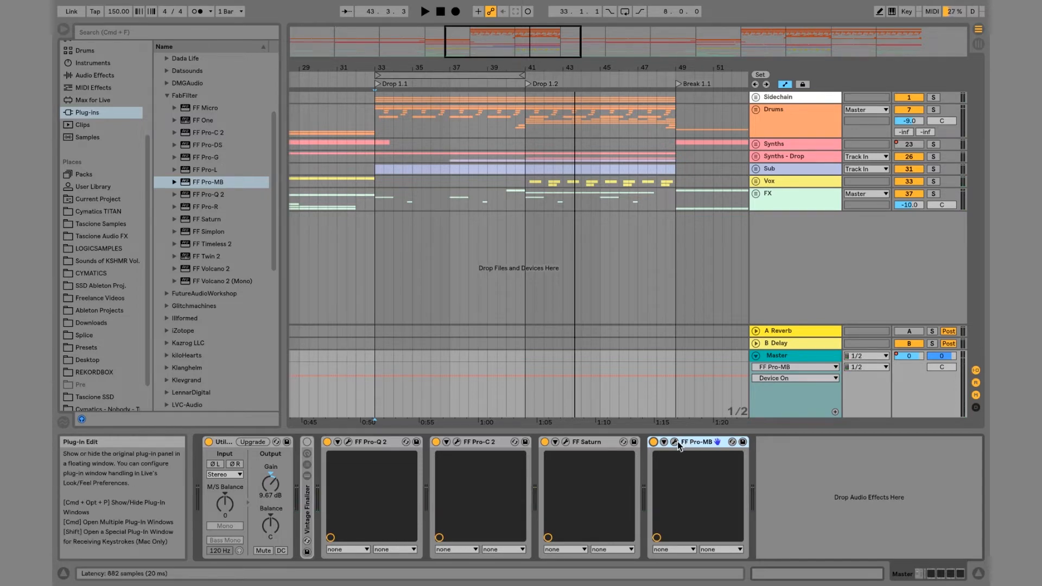
Step: Add the FabFilter Pro-L limiter at the end of the Master chain and reveal its advanced settings
double_click(203, 169)
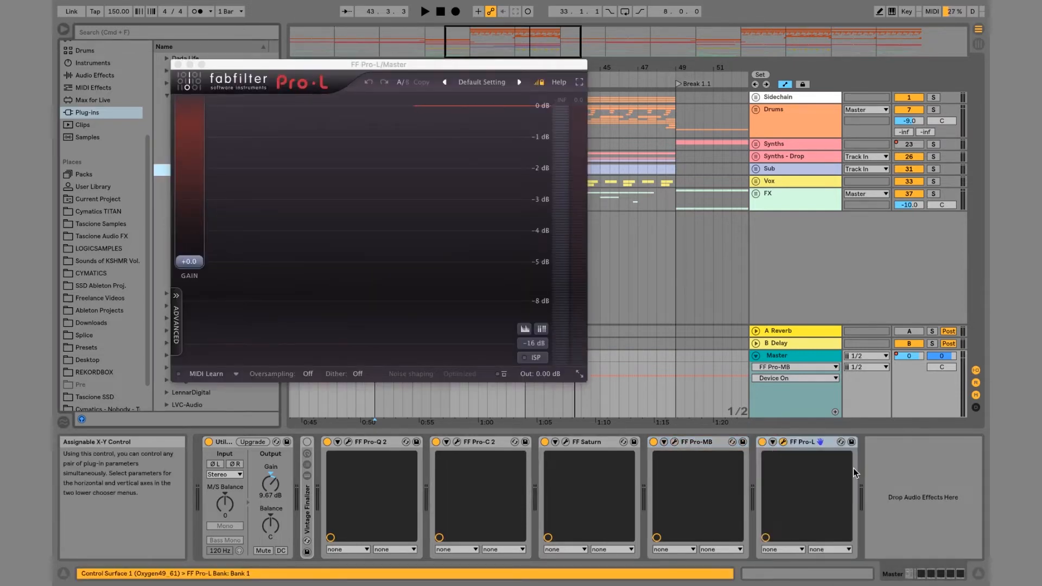
left_click(482, 82)
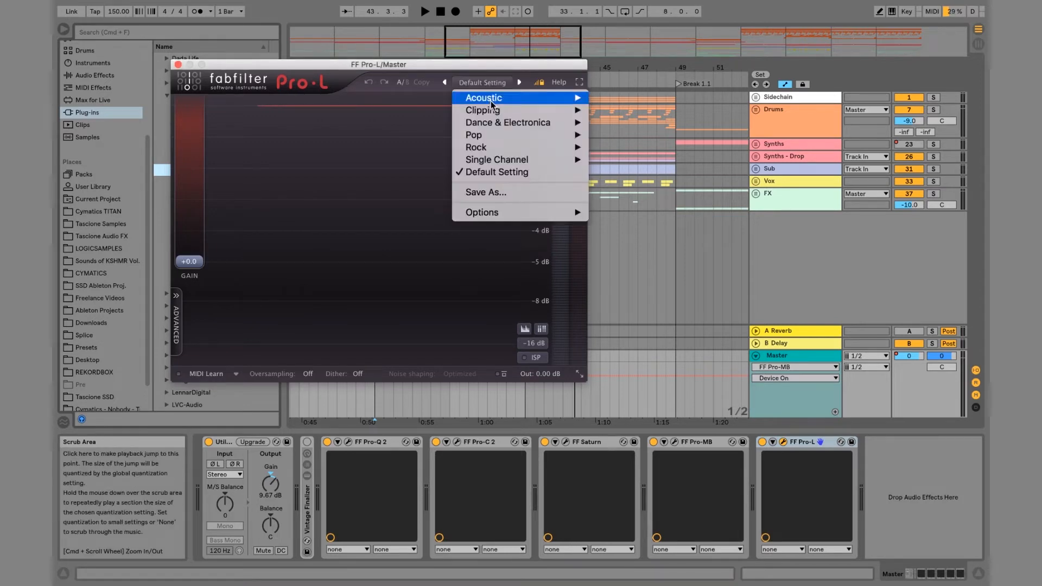
left_click(436, 215)
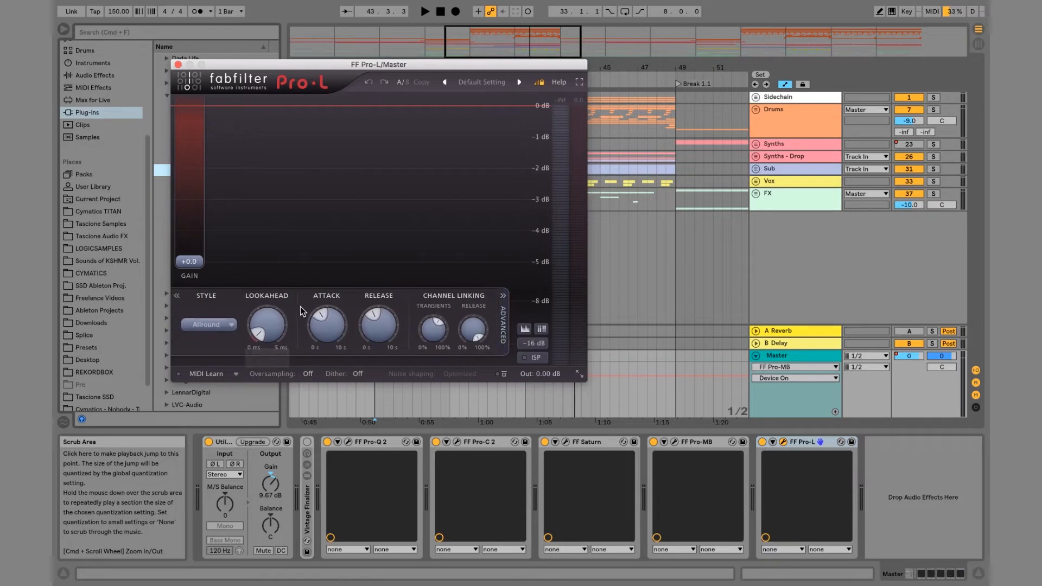
Step: Turn Pro-L's lookahead up towards 5 ms, adjust the transient channel linking, and play the drop through the limiter
left_click_drag(262, 317, 296, 168)
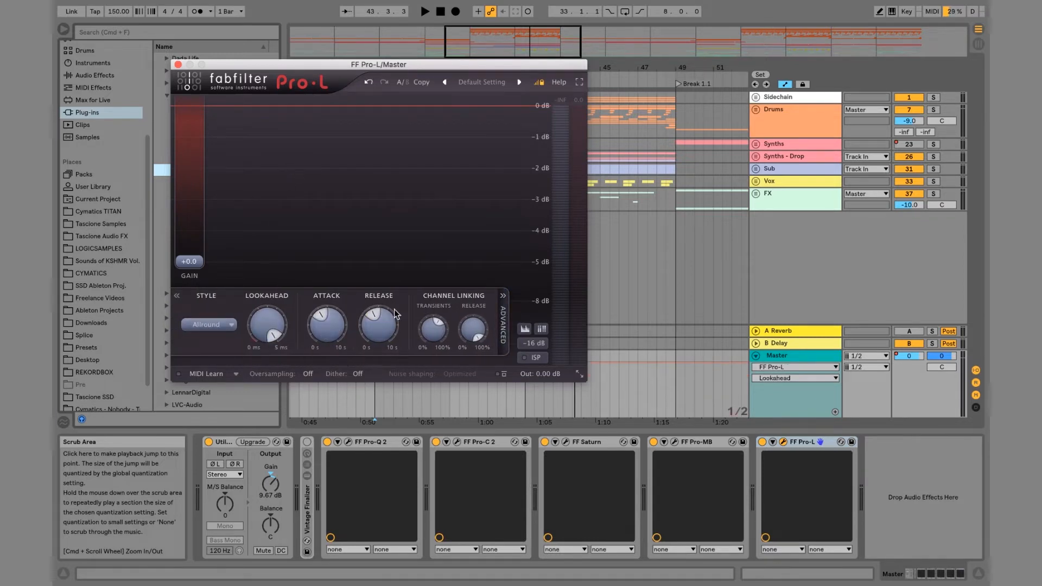
left_click(432, 333)
key("space")
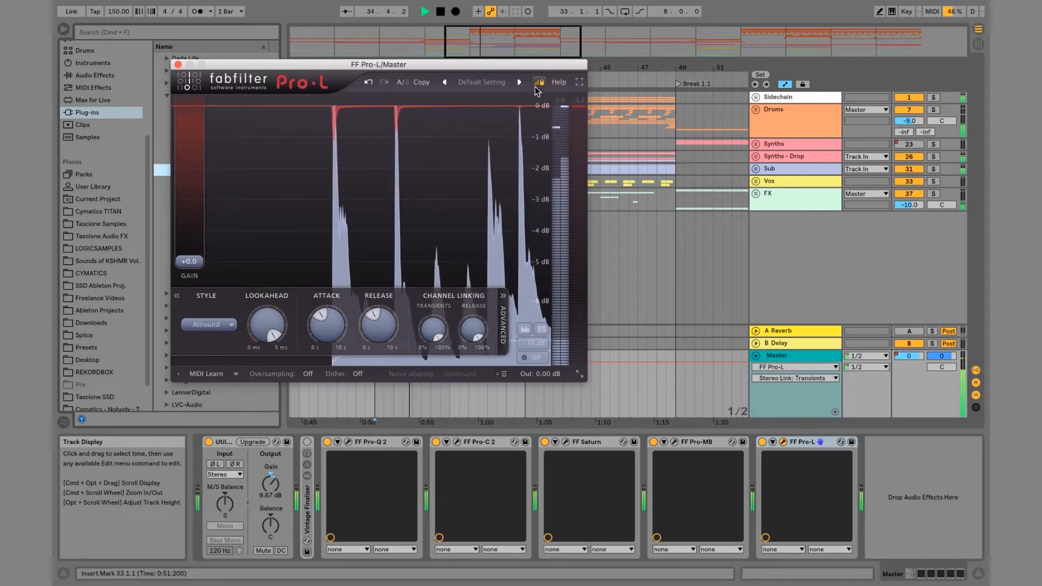
Step: Load the Dance & Electronica preset Electronica - Big Kick bM in Pro-L while the drop plays
left_click(482, 83)
mouse_move(484, 126)
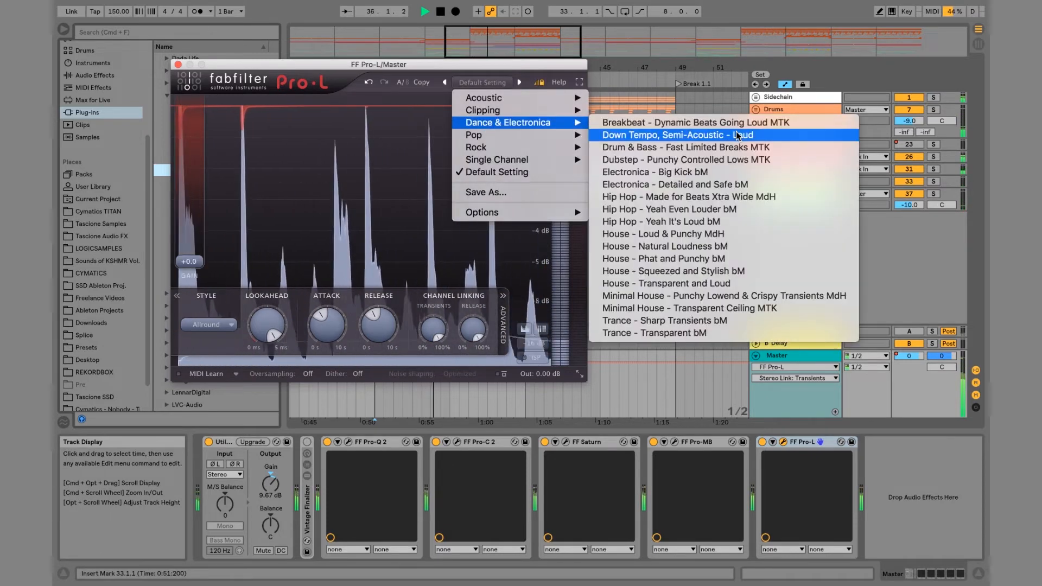
left_click(536, 72)
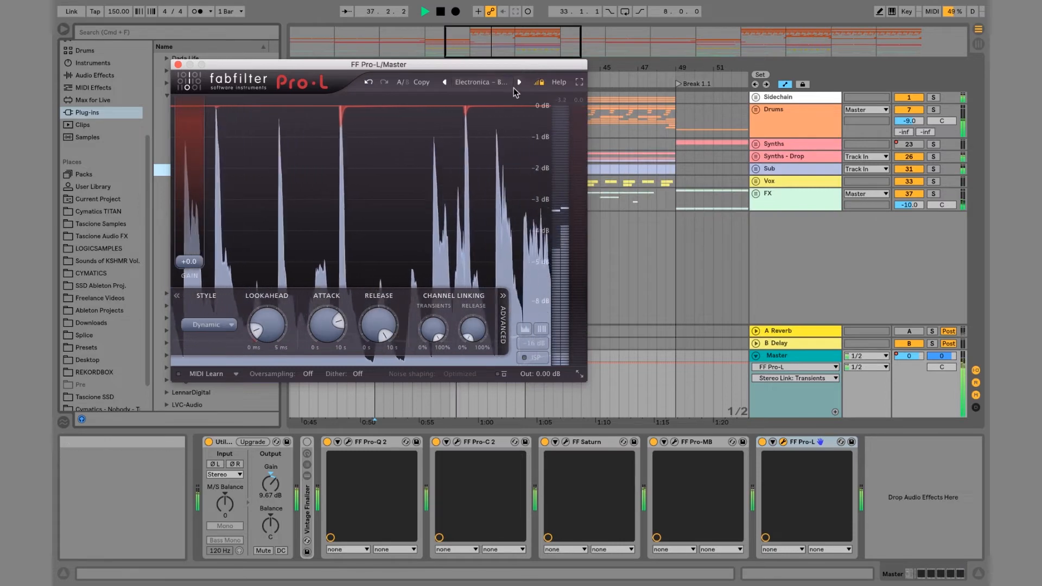
Step: Raise Pro-L's gain to +4.7 dB, audition the preset Hip Hop - Made for Beats Xtra Wide MdH, and stop playback
mouse_move(188, 240)
left_mouse_down()
mouse_move(183, 187)
mouse_move(176, 219)
mouse_move(193, 243)
left_mouse_up()
left_click(519, 83)
left_click(519, 83)
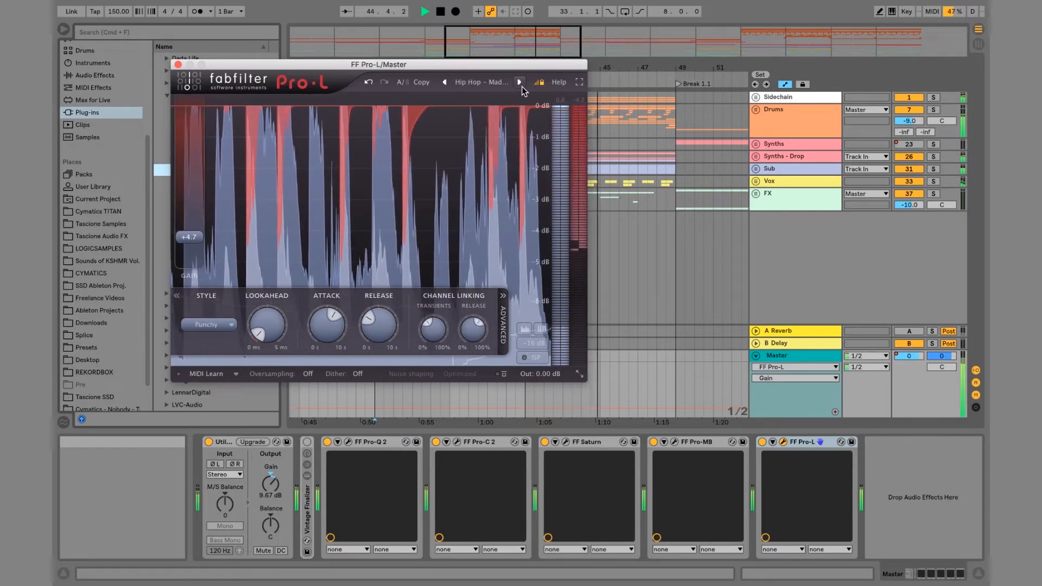
left_click(481, 82)
mouse_move(495, 120)
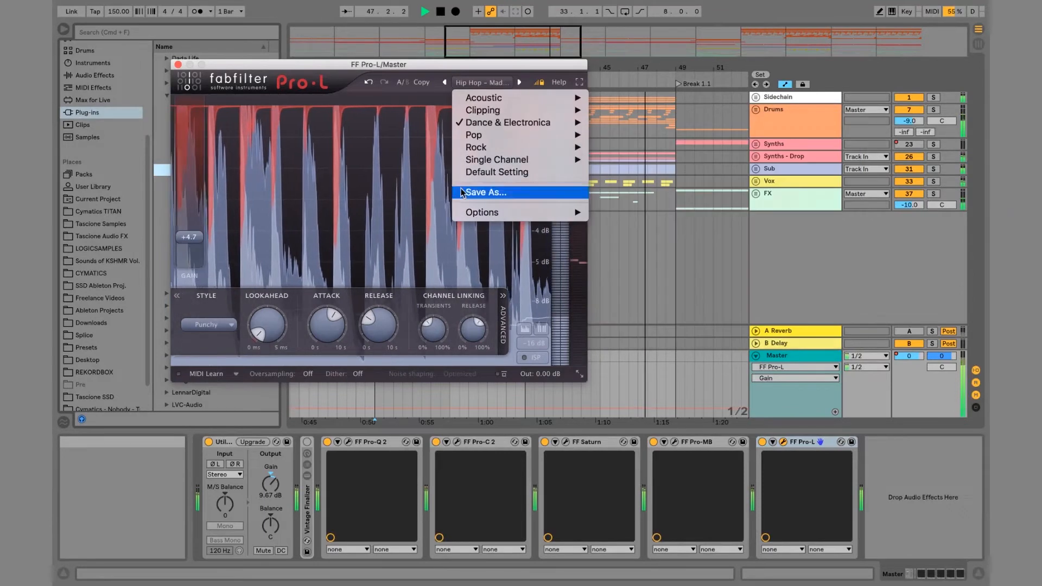
left_click(432, 246)
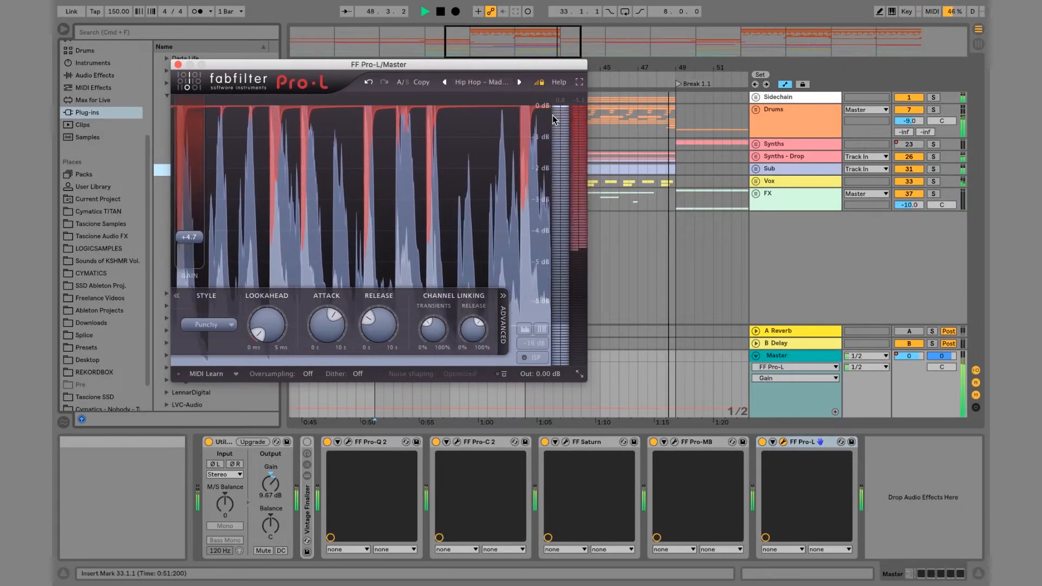
key("space")
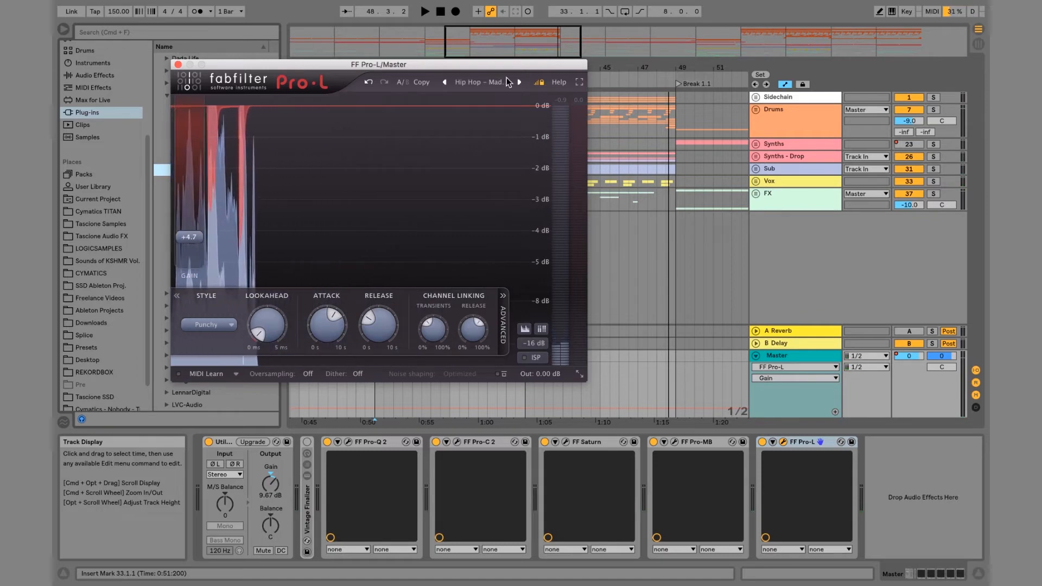
Step: Audition the Hip Hop - Yeah Even Louder and Yeah It's Loud presets in Pro-L, raising the gain to +6.0 dB
left_click(519, 82)
key("space")
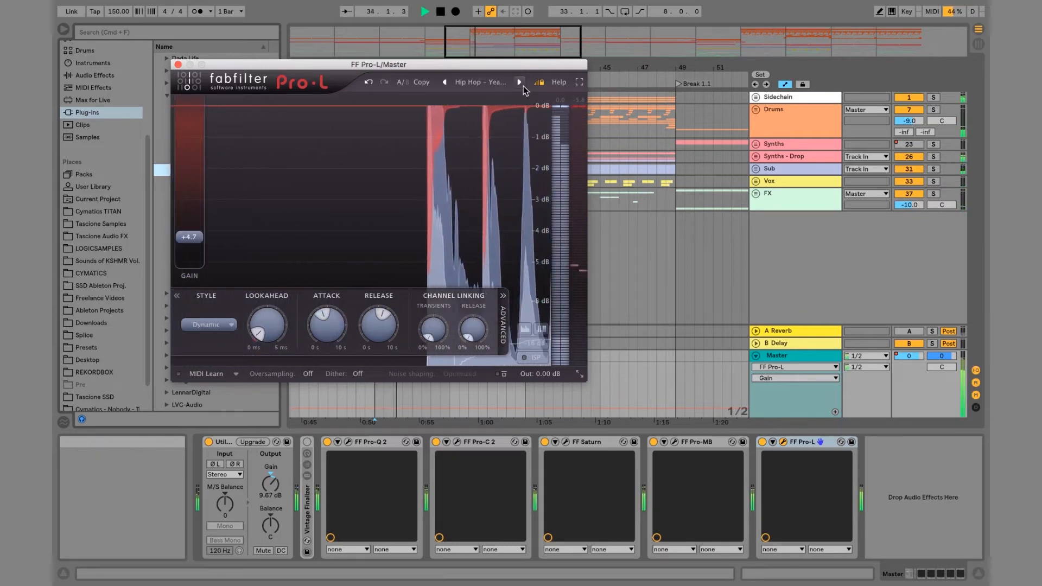
left_click(522, 84)
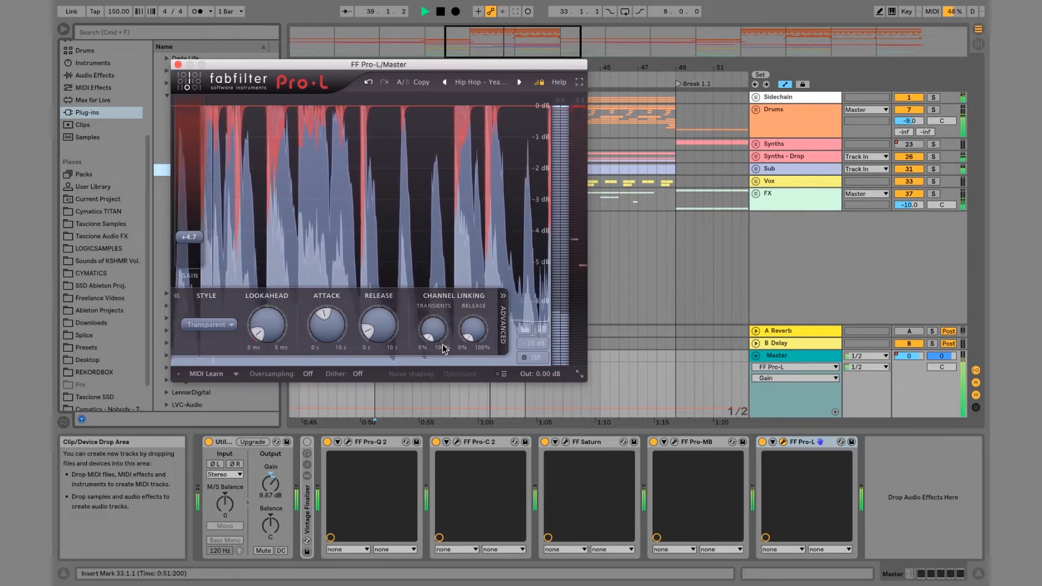
mouse_move(188, 236)
left_mouse_down()
mouse_move(188, 220)
mouse_move(189, 230)
left_mouse_up()
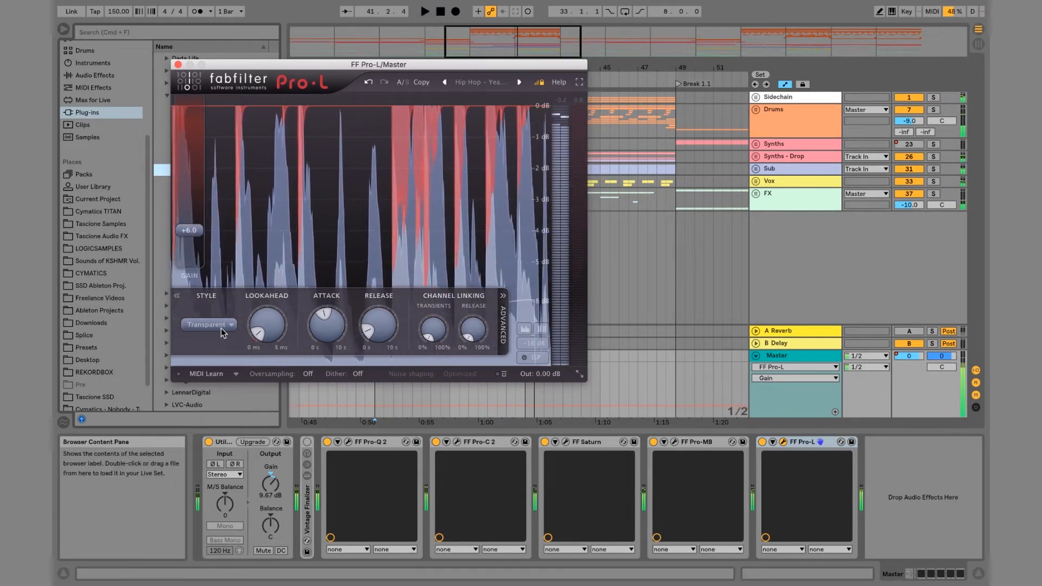
left_click(221, 329)
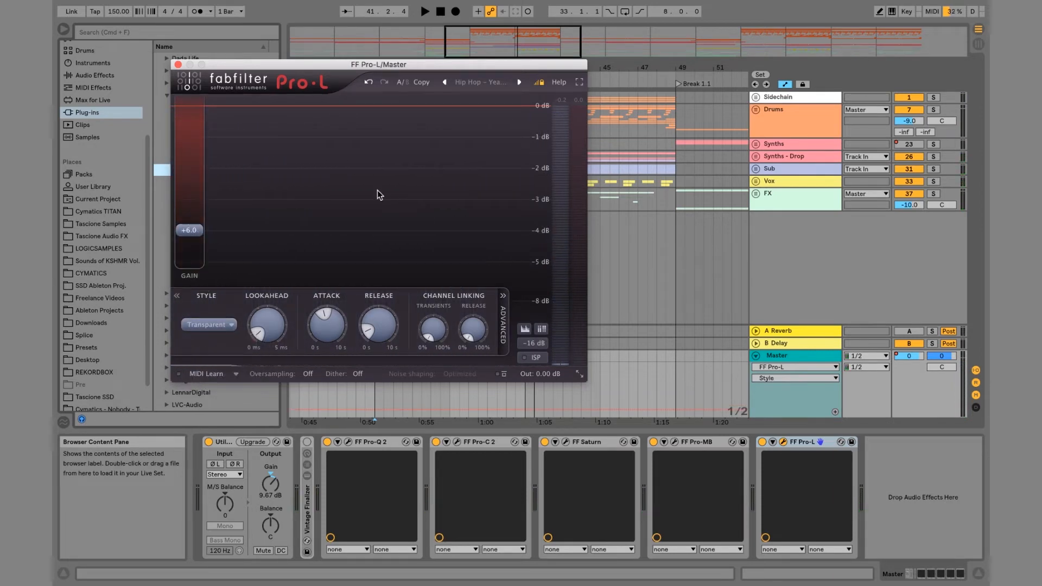
Step: Load the Almost Clipping preset from Pro-L's Clipping category and play the drop with the gain set to about +5.9 dB
left_click(487, 83)
mouse_move(498, 124)
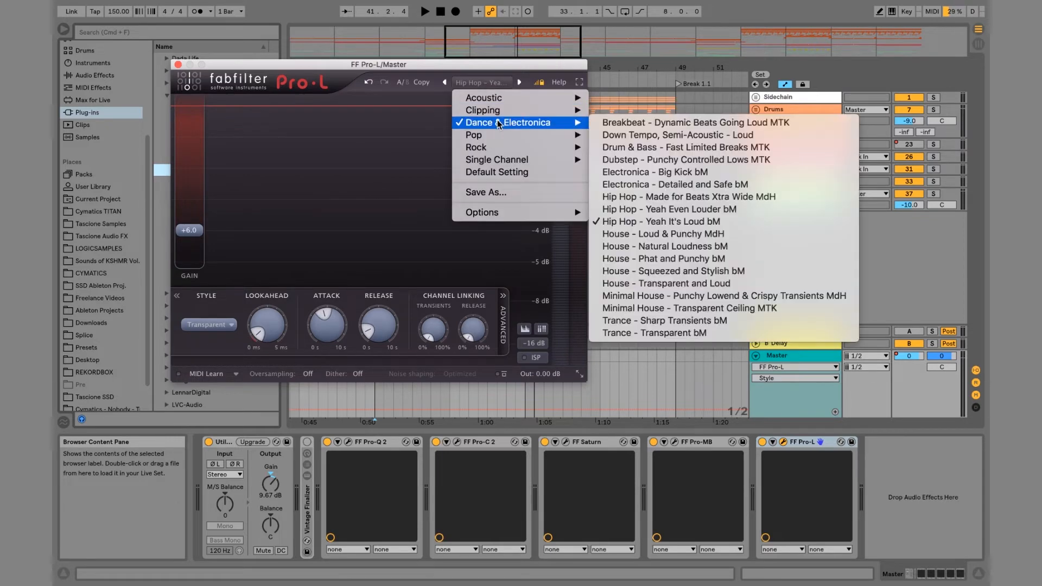
left_click(647, 108)
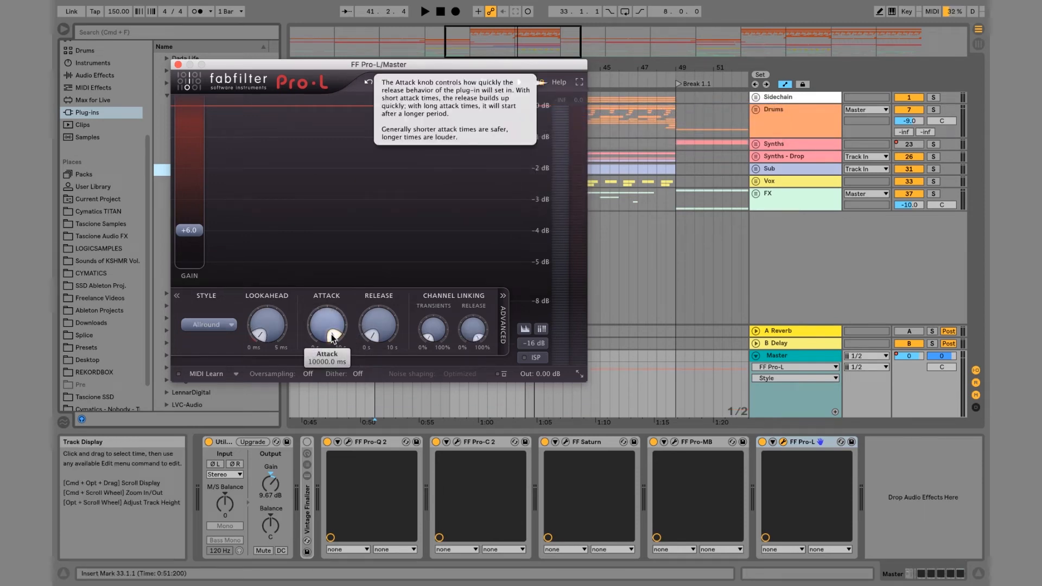
key("space")
mouse_move(189, 230)
left_mouse_down()
mouse_move(194, 197)
mouse_move(176, 237)
left_mouse_up()
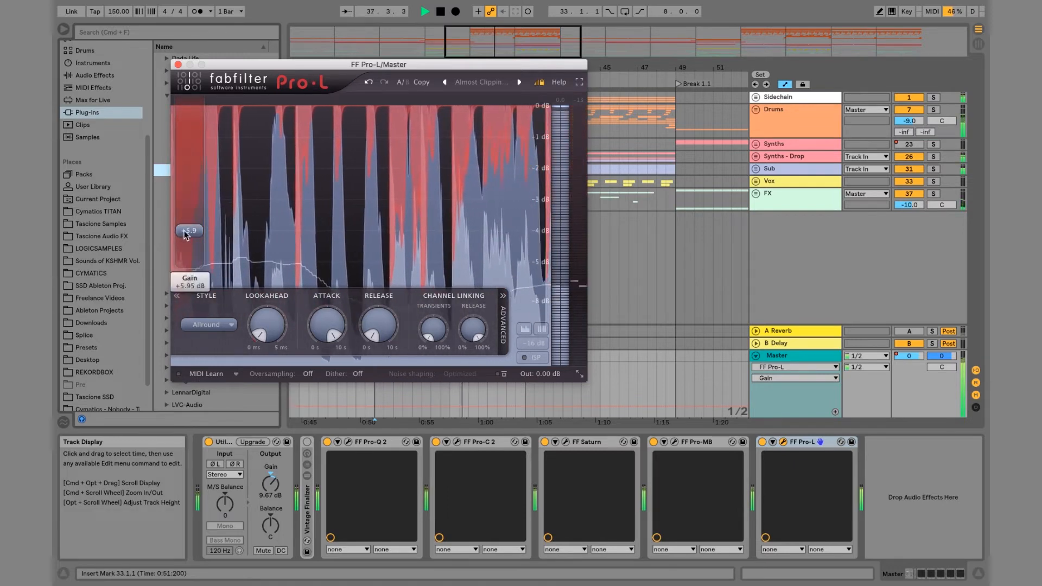
Step: Compare the other Clipping presets with the Breakbeat - Dynamic Beats Going Loud MTK preset in Pro-L while replaying the drop
left_click(519, 81)
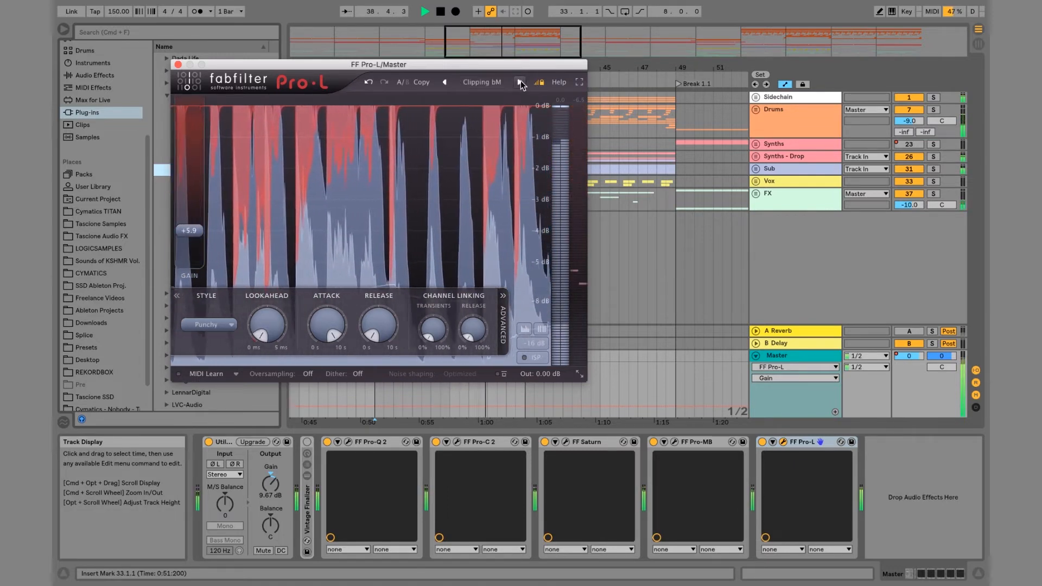
left_click(520, 82)
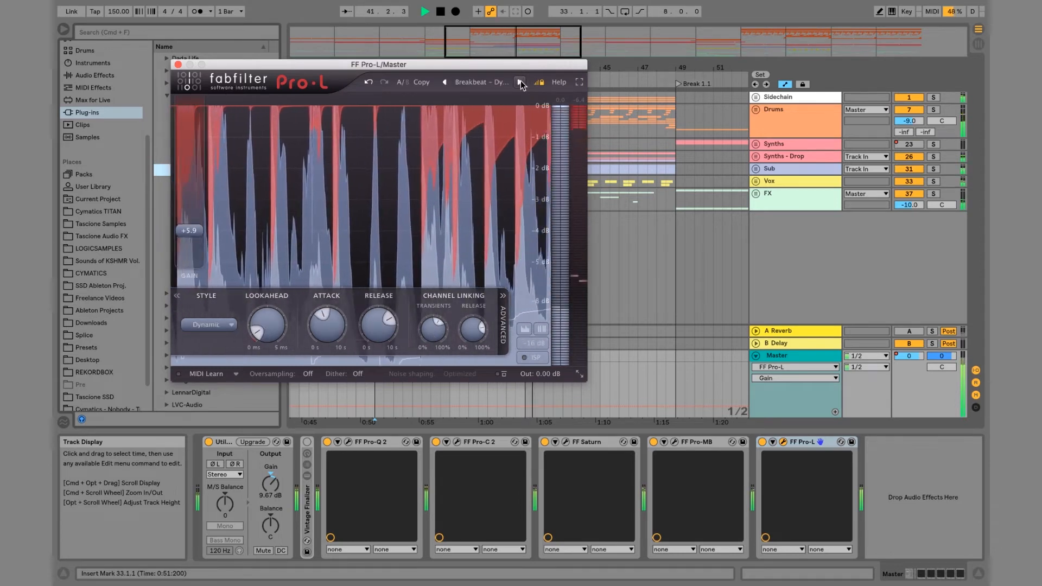
key("space")
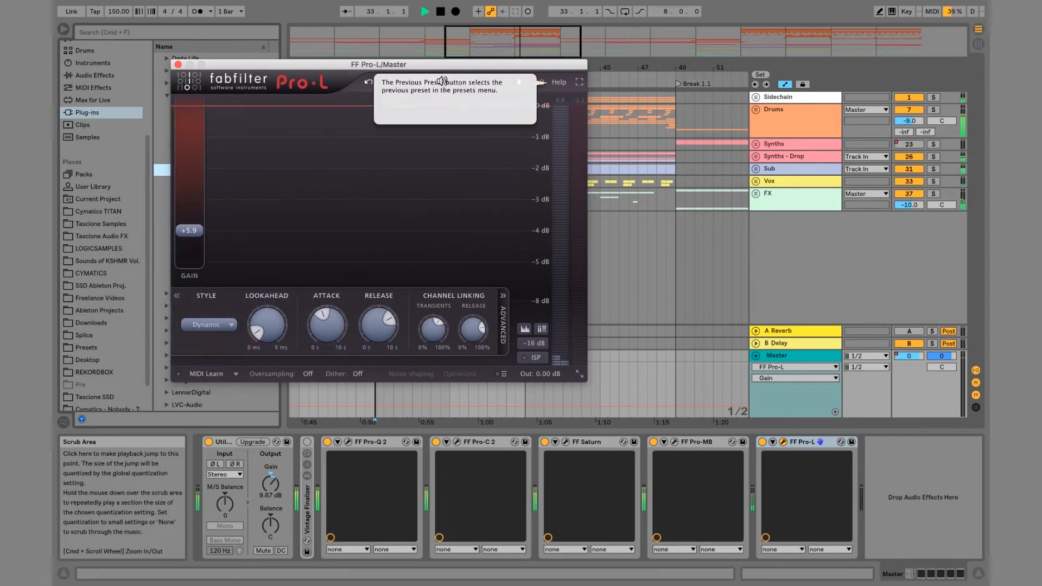
key("space")
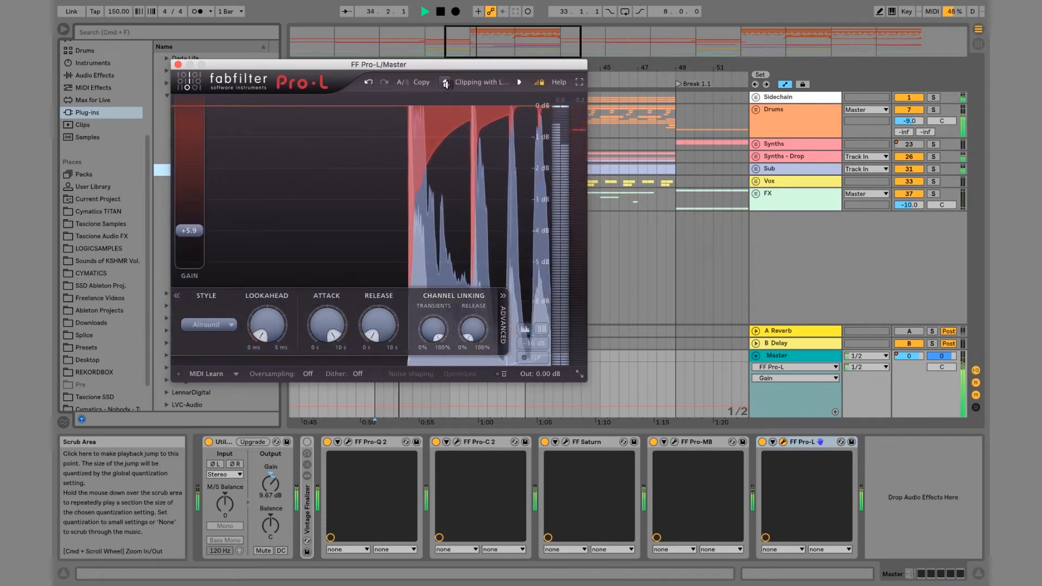
left_click(446, 84)
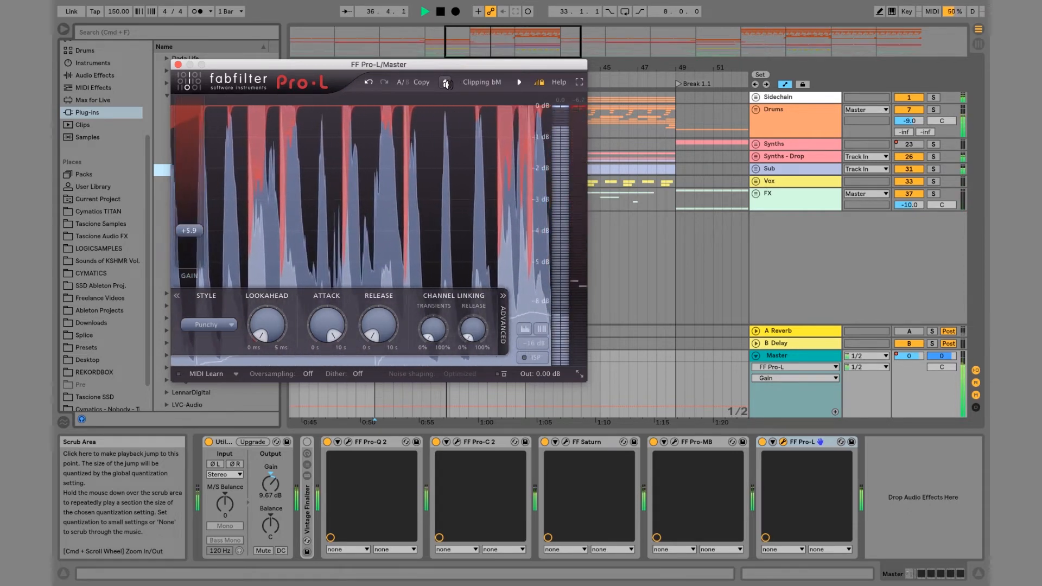
left_click(445, 84)
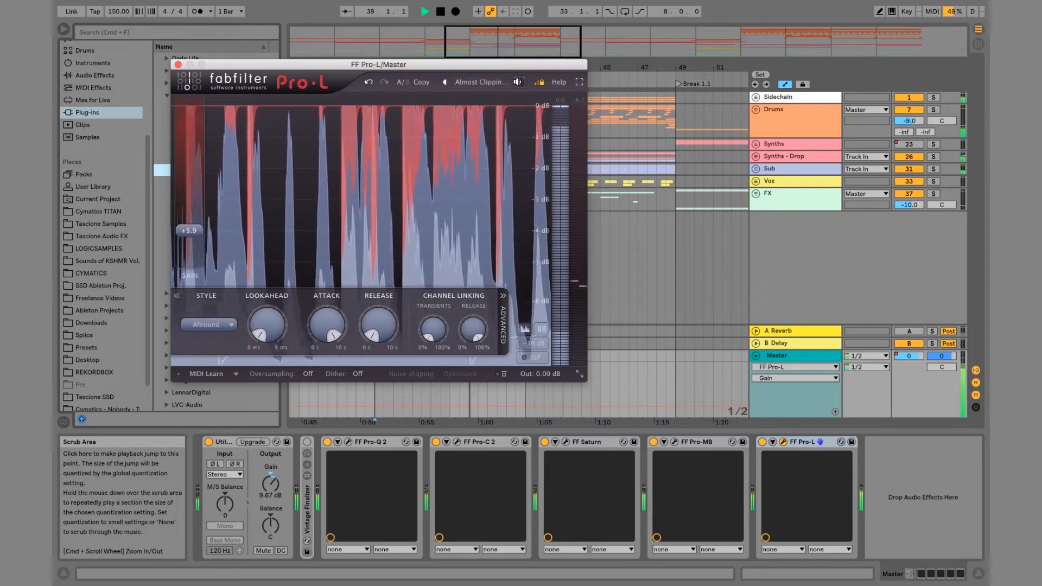
left_click(519, 82)
left_click(519, 82)
left_click(519, 82)
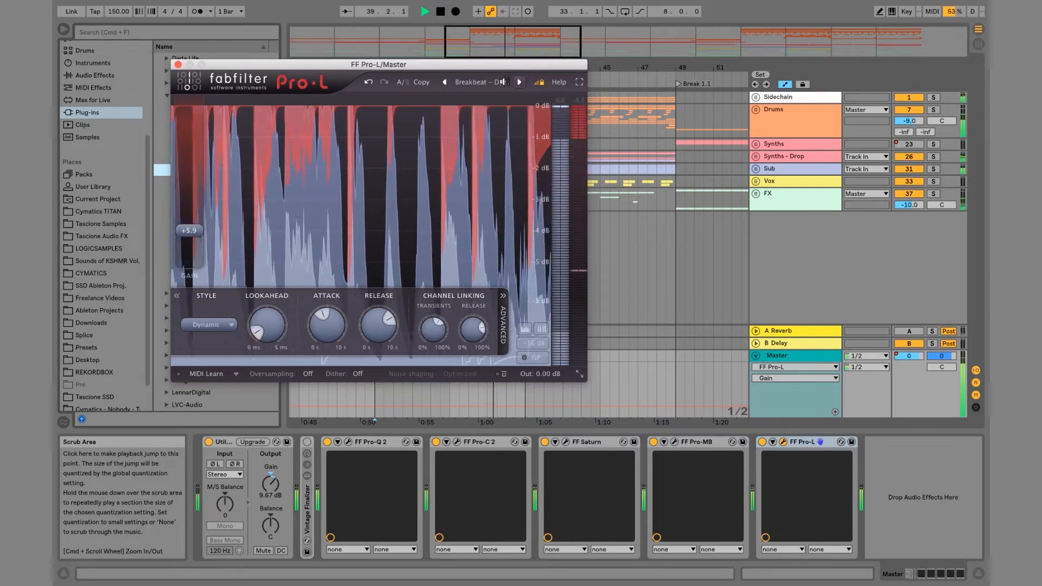
Step: Audition Electronica - Detailed and Safe bM against the Almost Clipping and Clipping bM presets in Pro-L, and stop playback
left_click(489, 83)
mouse_move(521, 122)
left_click(624, 130)
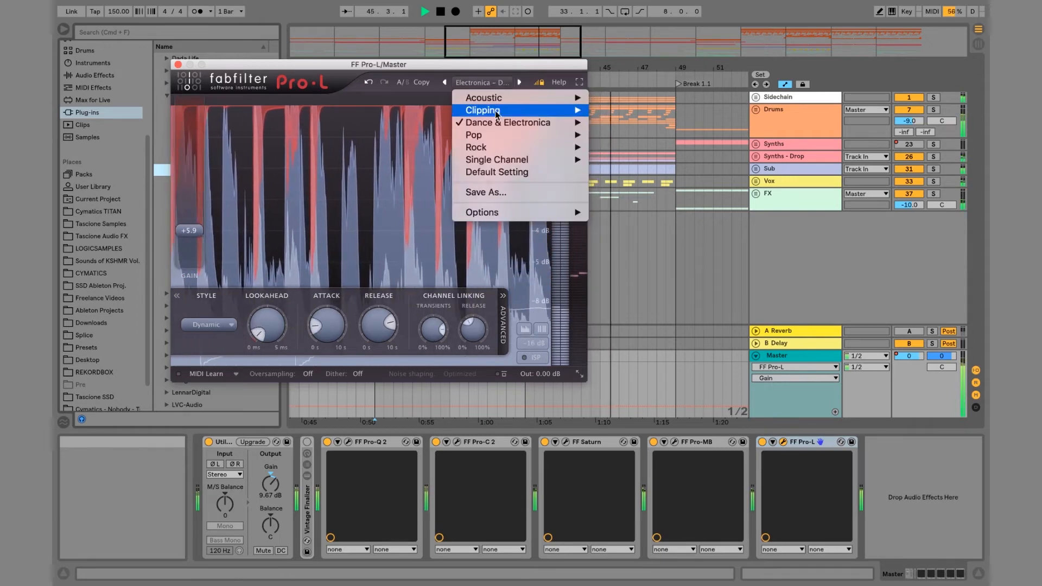
mouse_move(497, 113)
left_click(669, 110)
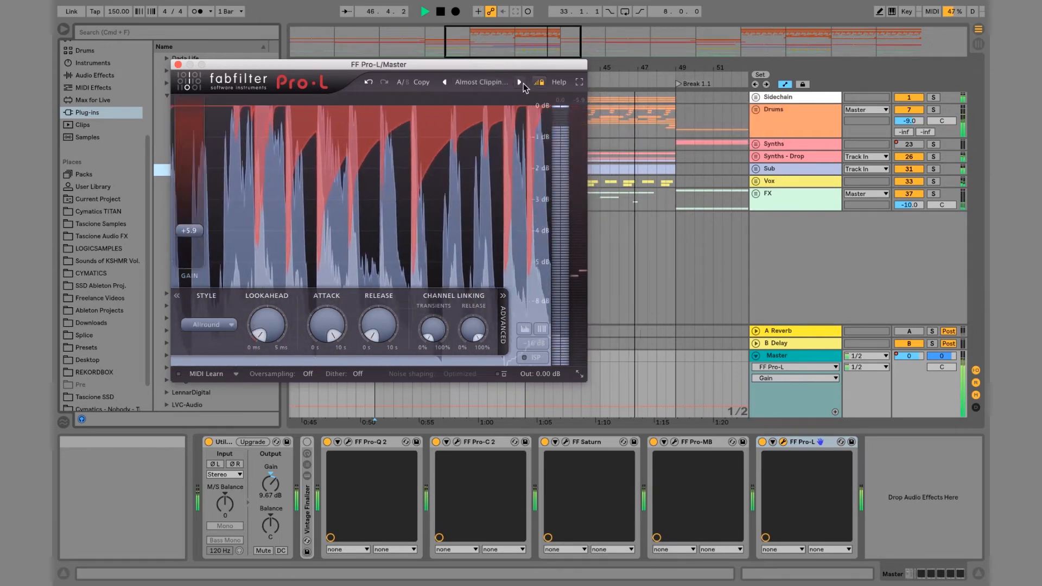
left_click(520, 82)
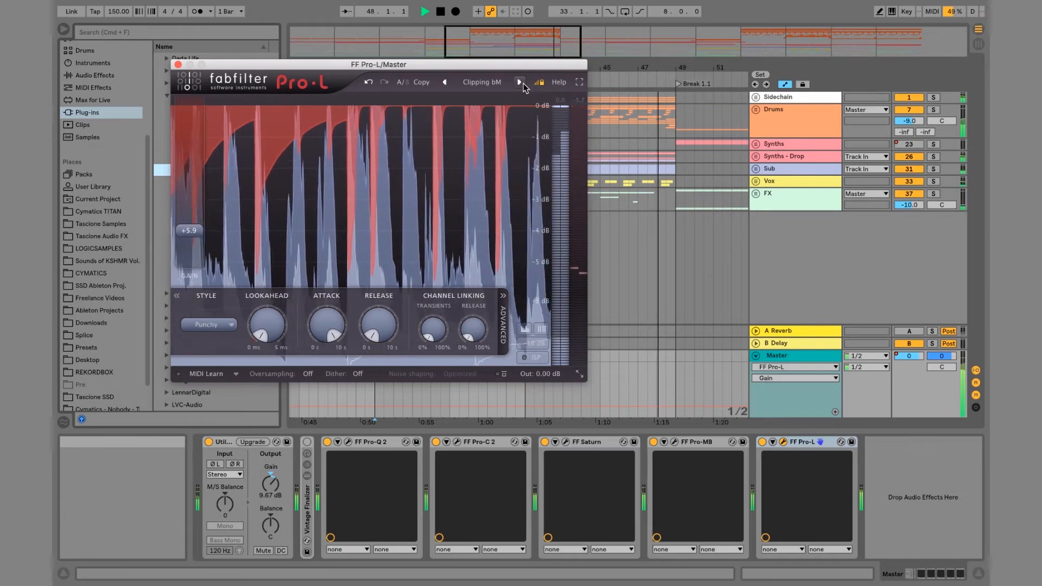
key("space")
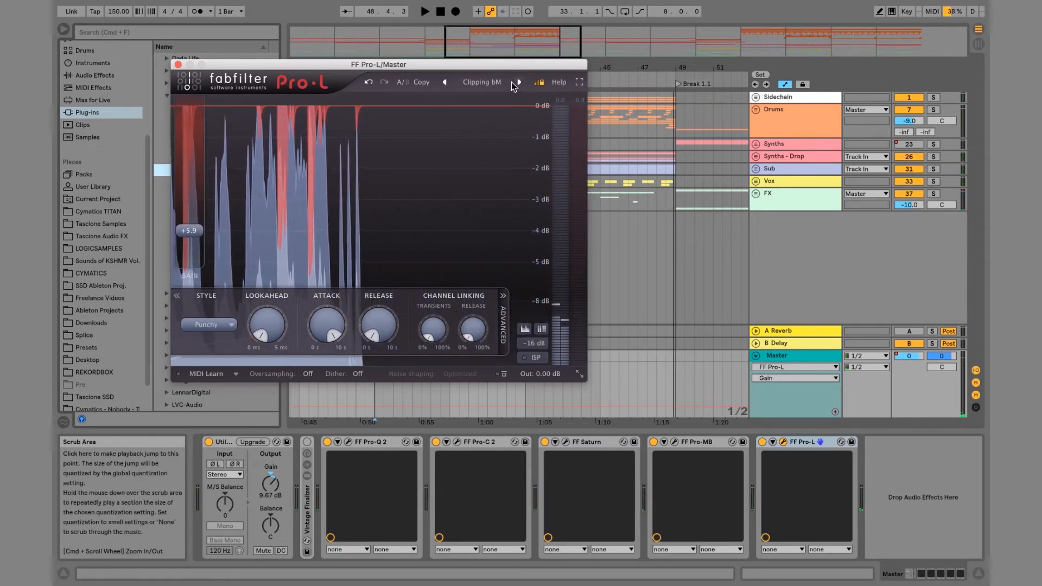
Step: Load the Dance & Electronica preset Hip Hop - Made for Beats Xtra Wide MdH in Pro-L and listen to the drop
left_click(505, 83)
mouse_move(525, 125)
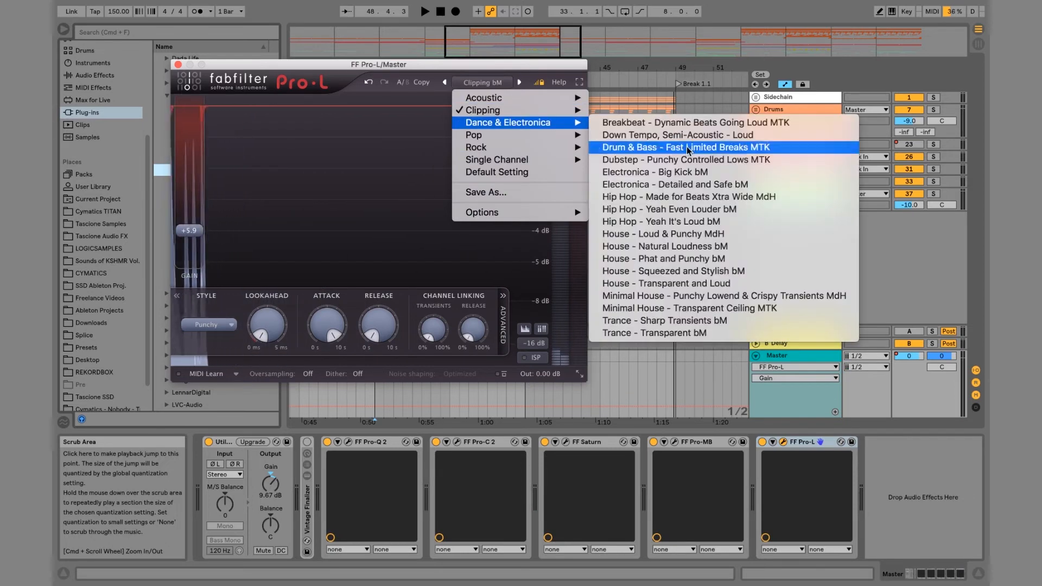
left_click(688, 201)
key("space")
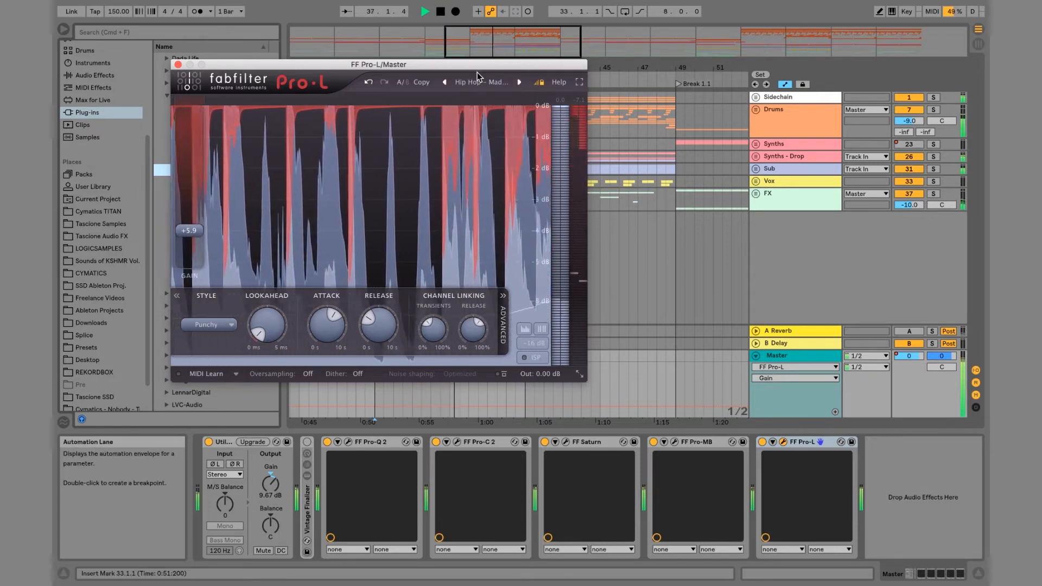
key("space")
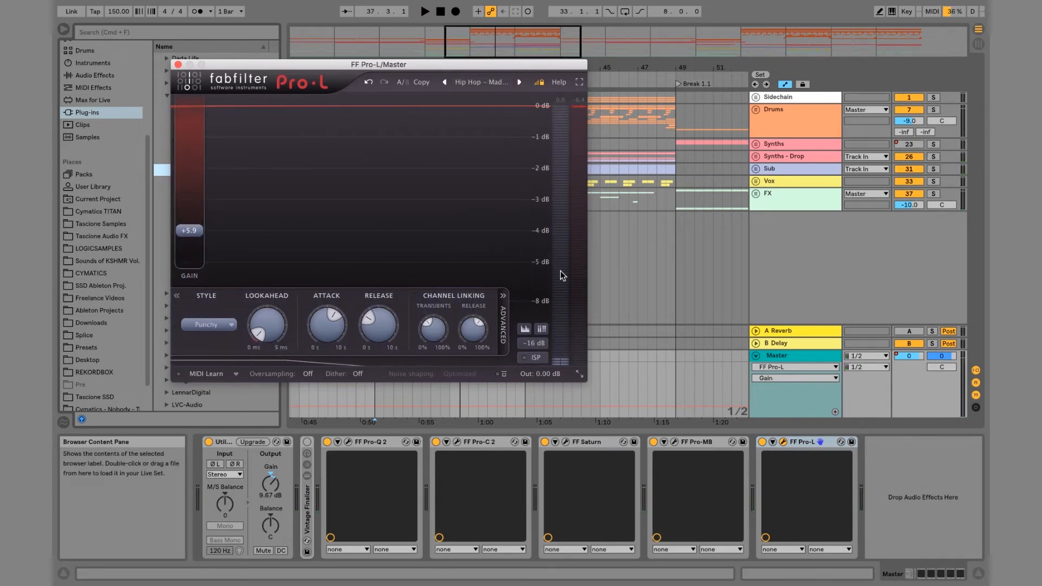
Step: Replay the start of the drop several times to examine Pro-L's level and gain reduction meters
key("space")
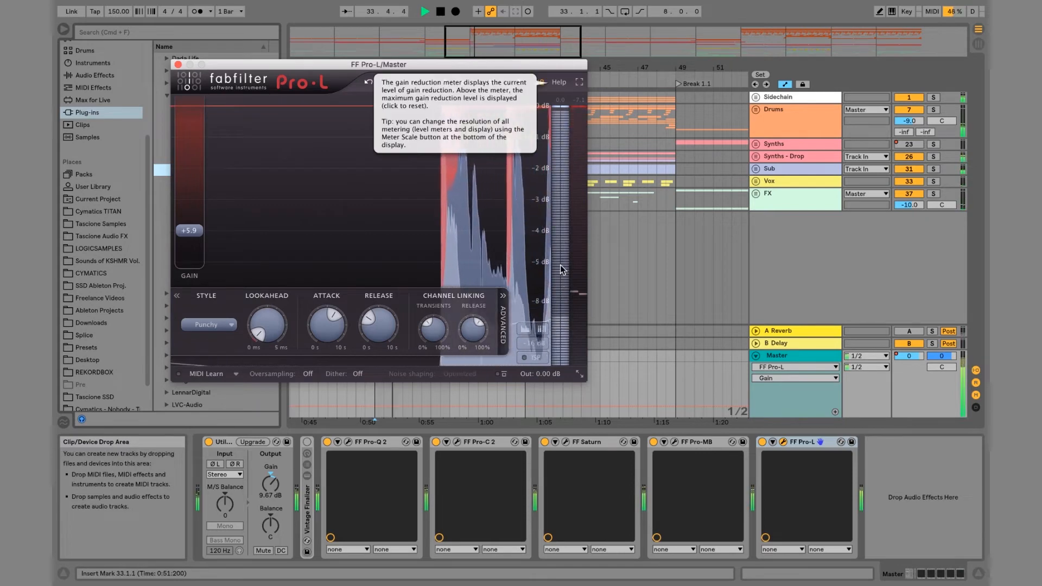
key("space")
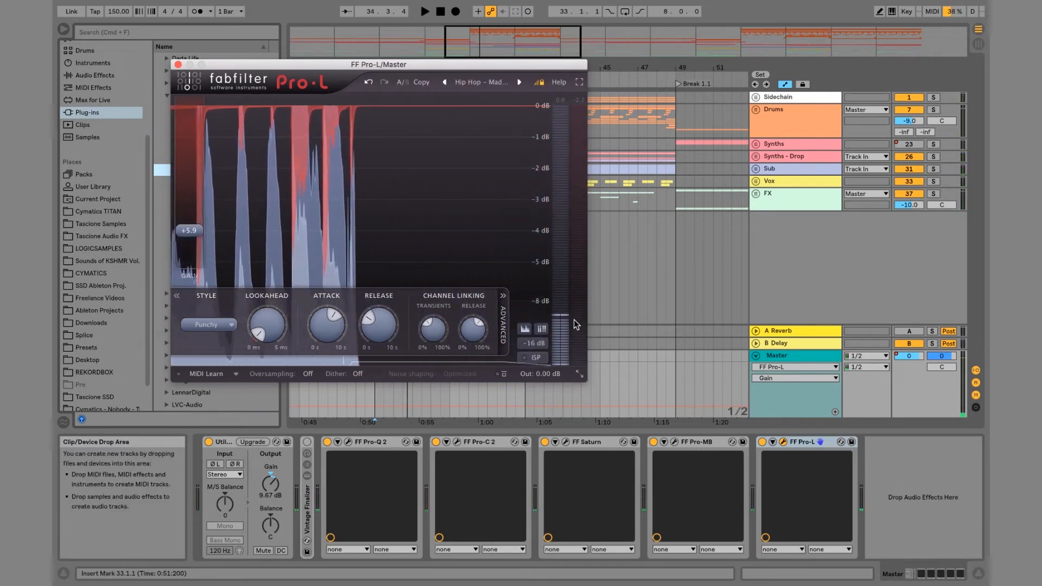
key("space")
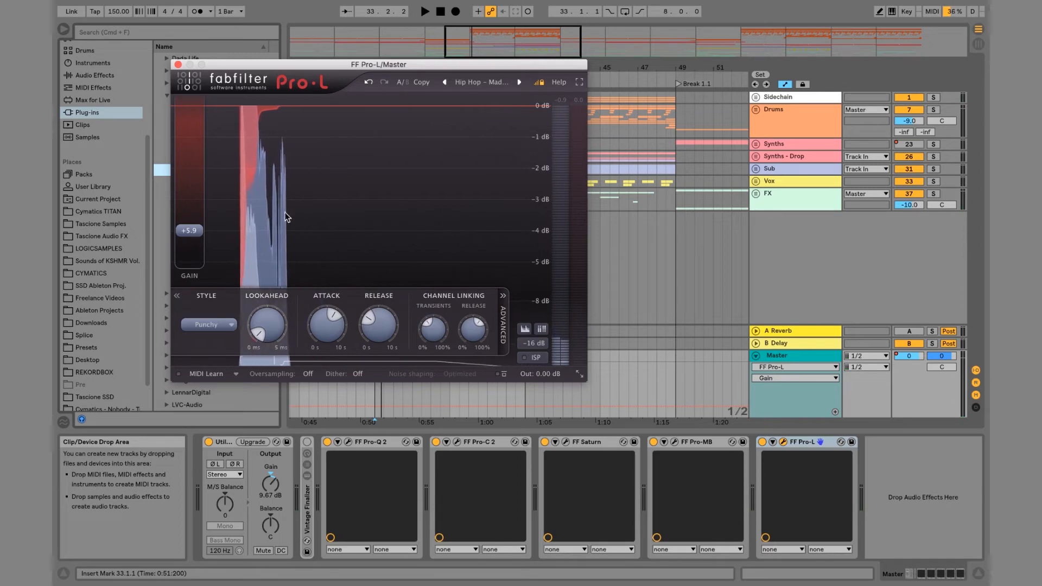
key("space")
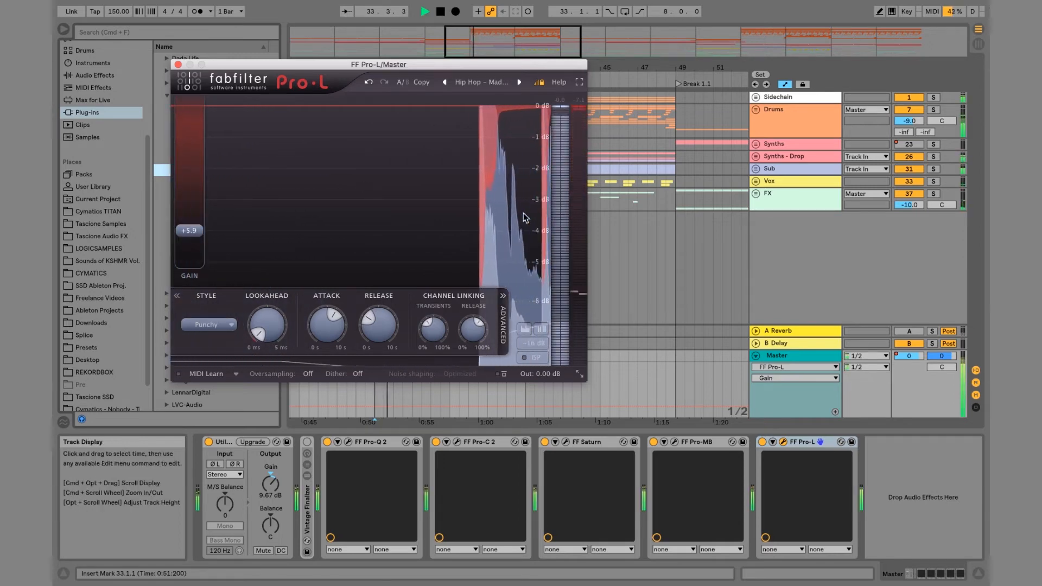
key("space")
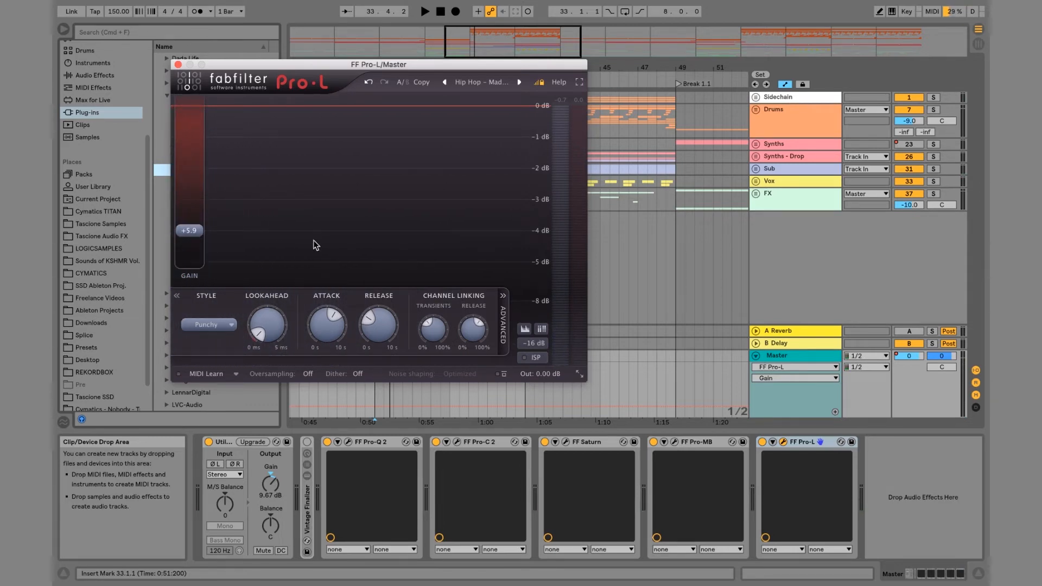
Step: Try the K-12, K-14 and K-20 meter scales in Pro-L, and settle on the -32 dB scale
left_click(527, 344)
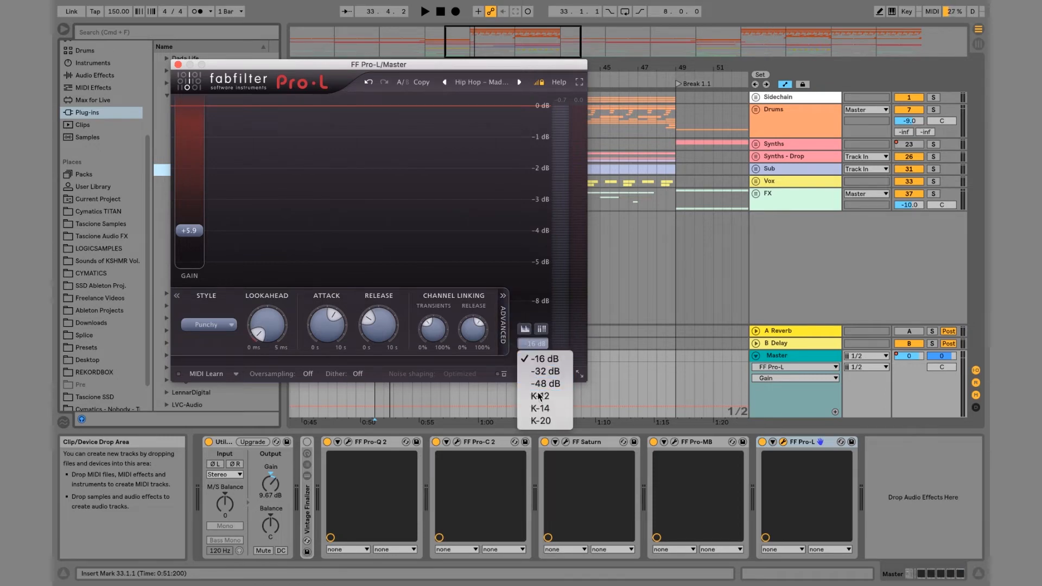
key("space")
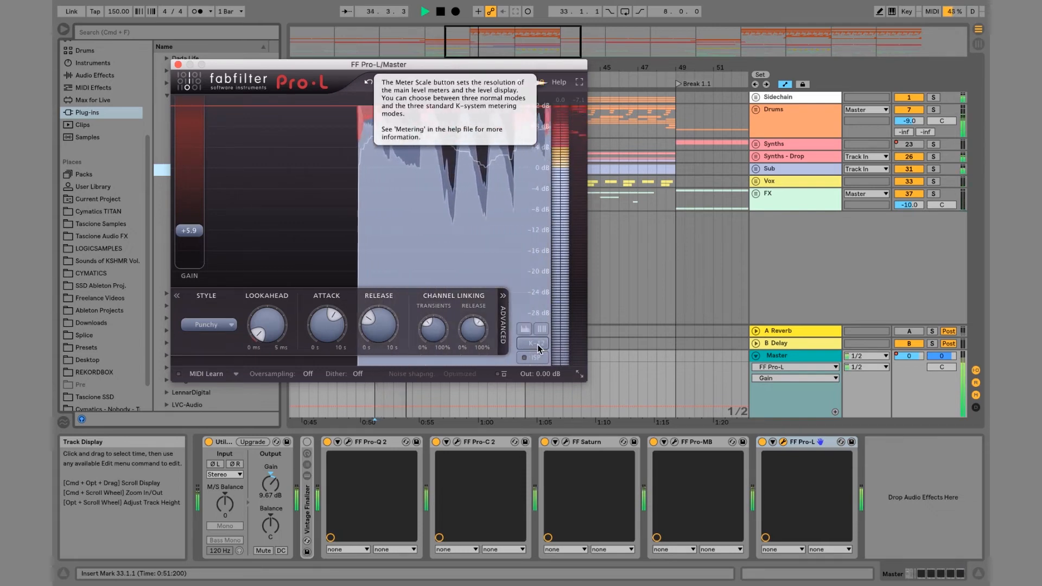
key("space")
left_click(540, 345)
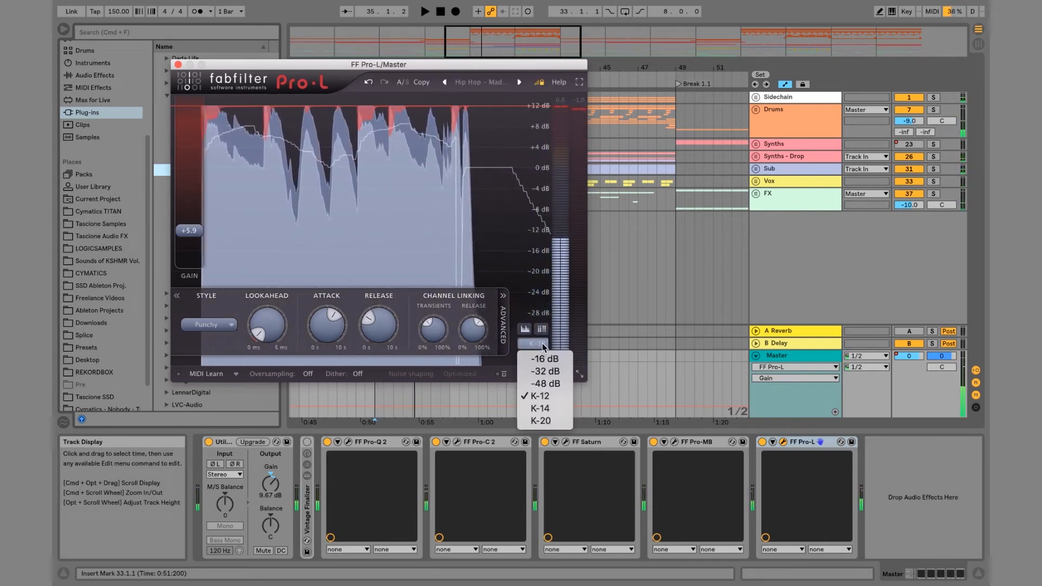
left_click(540, 408)
left_click(536, 344)
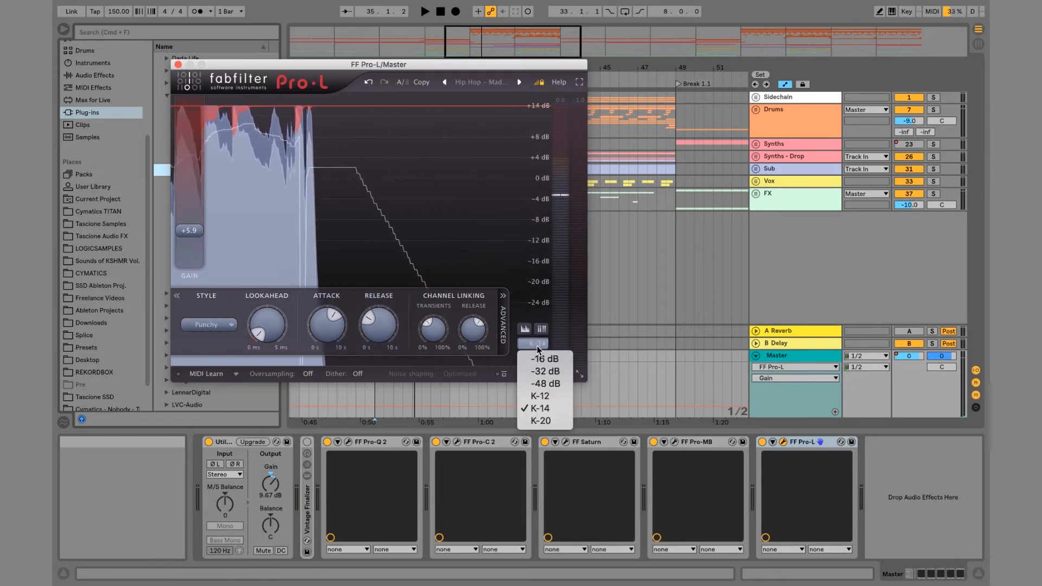
left_click(541, 419)
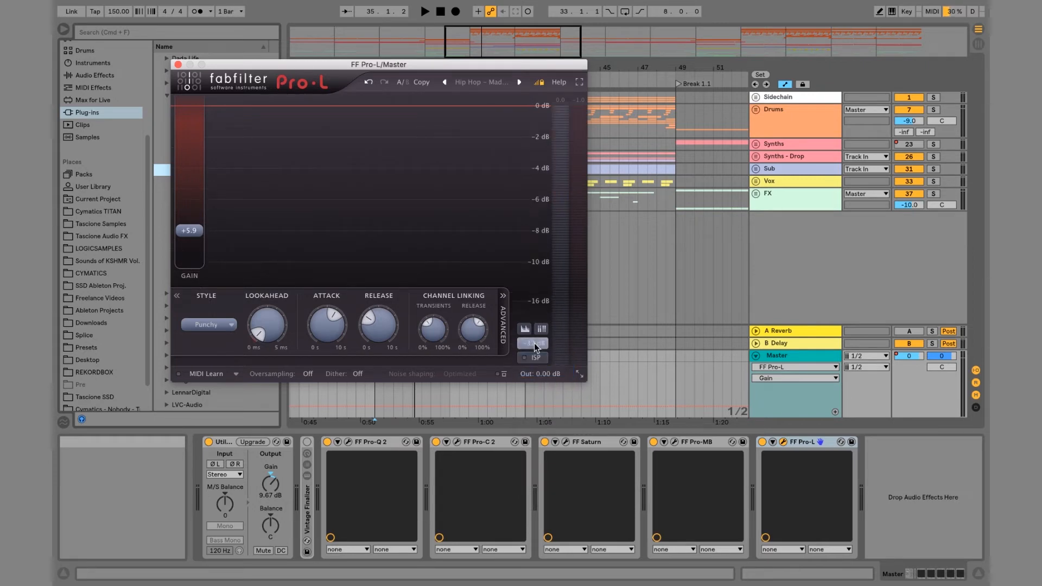
Step: Replay the drop to compare Pro-L's minimum and maximum lookahead while watching its meters, and stop playback
key("space")
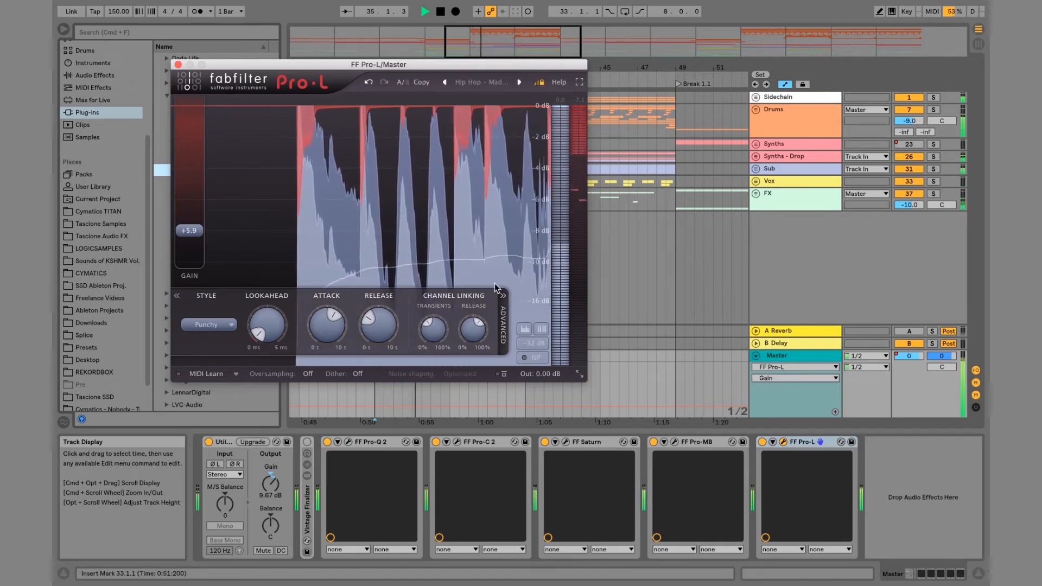
key("space")
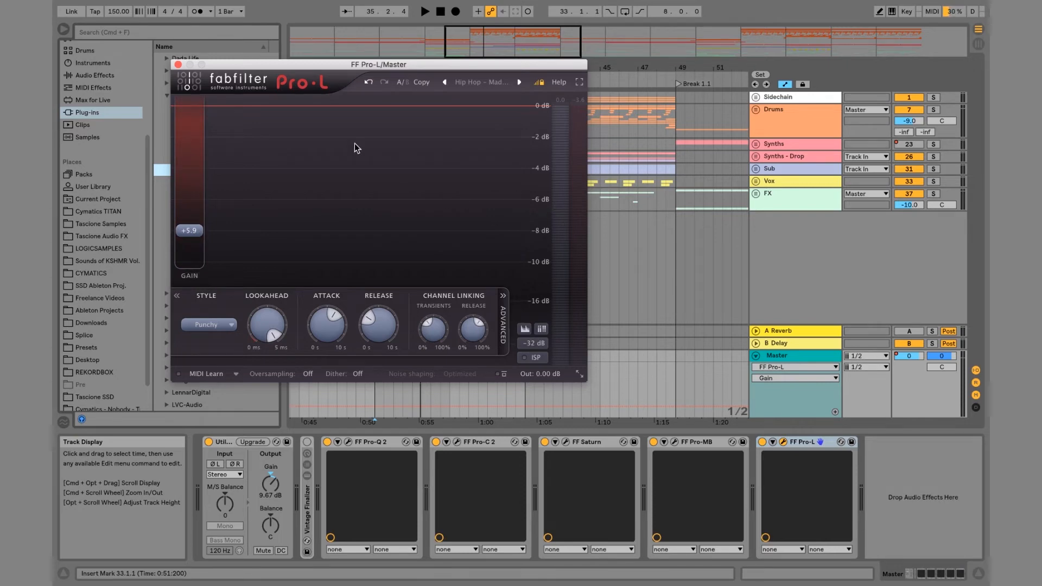
key("space")
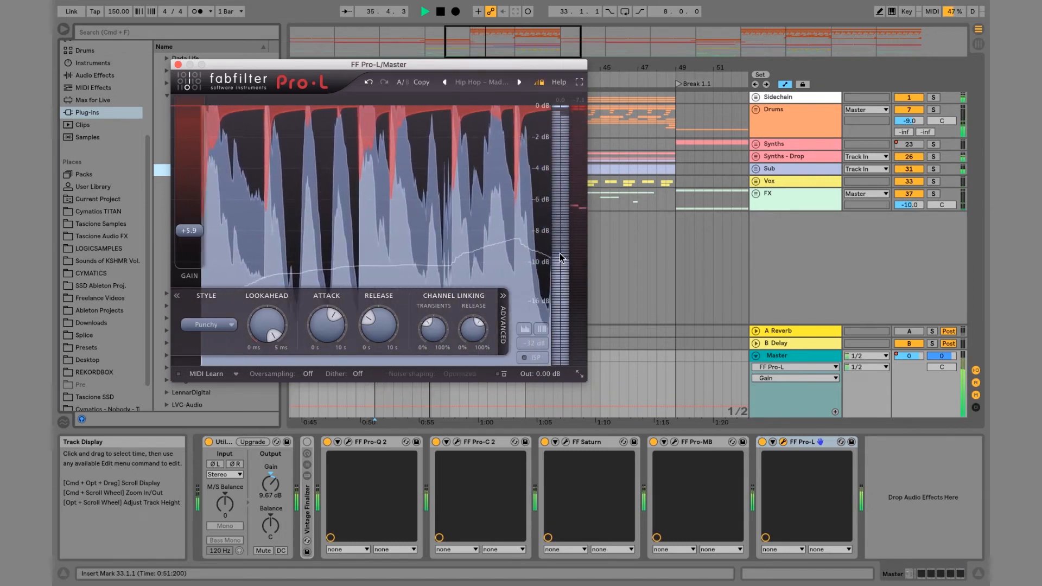
mouse_move(560, 257)
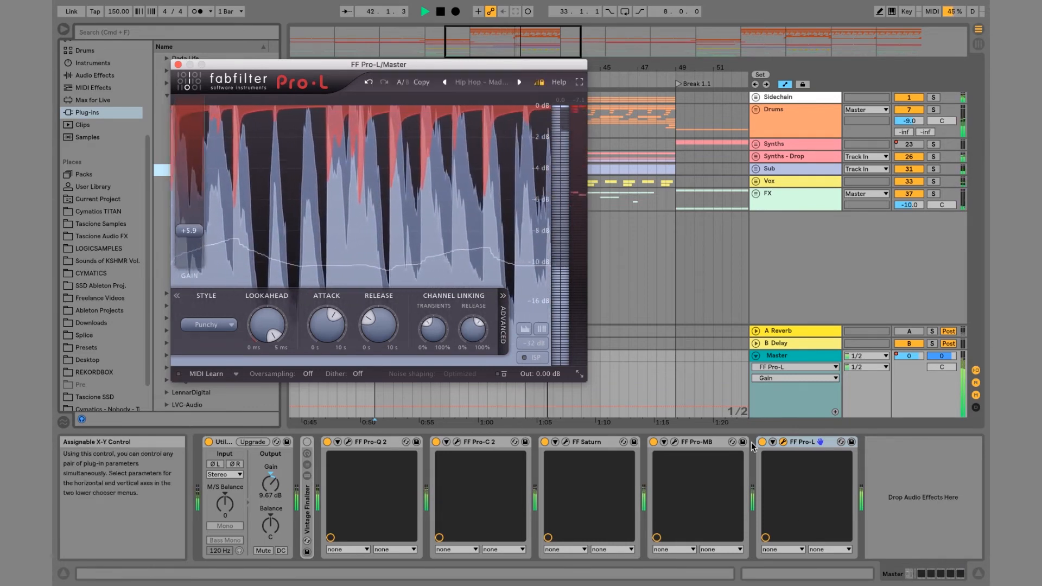
key("space")
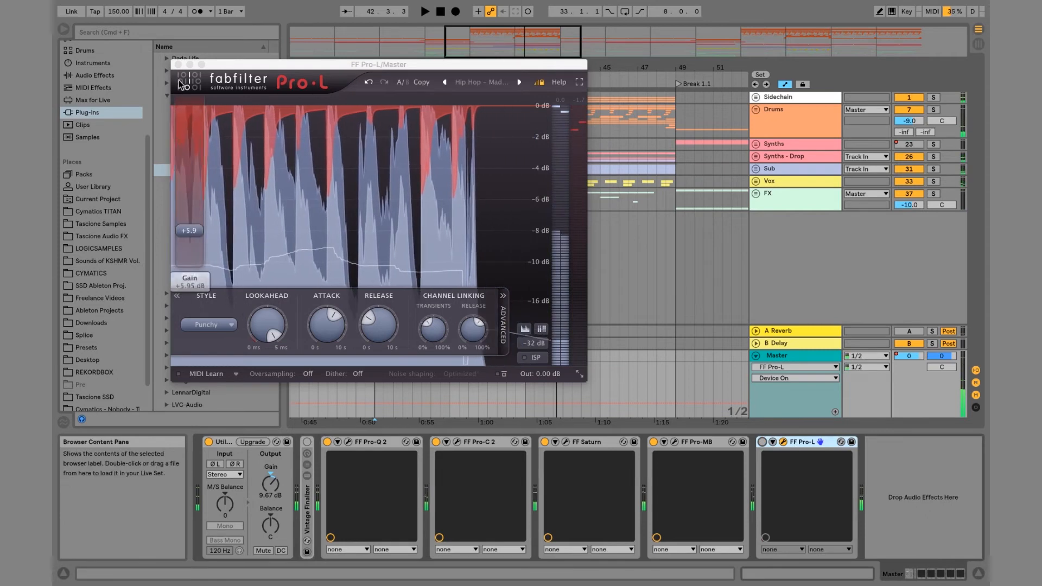
Step: Bypass the current Pro-L, add a fresh Pro-L after it, and raise its gain to +7.9 dB while the drop plays
left_click(762, 442)
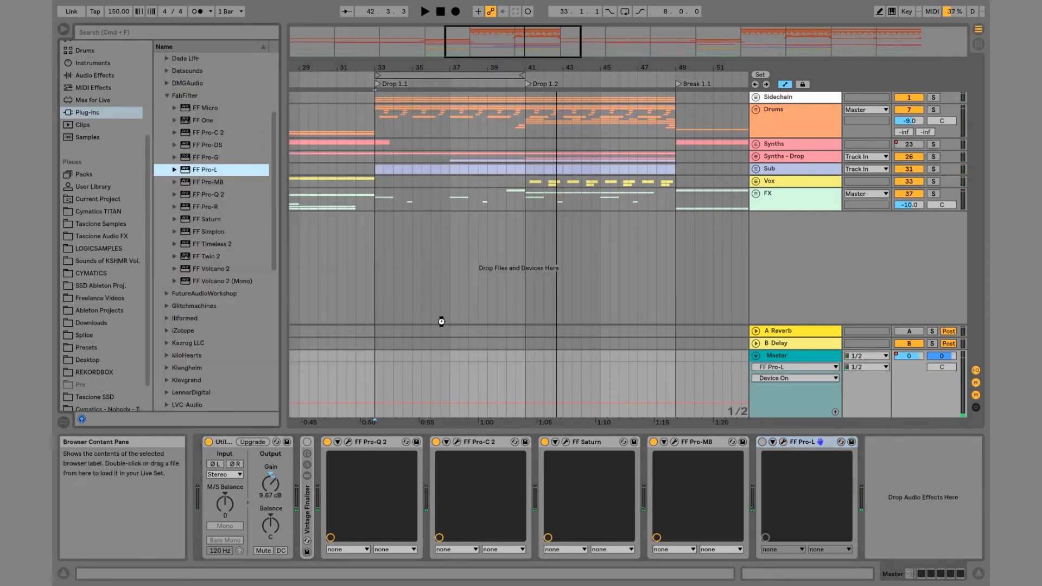
left_click_drag(442, 321, 442, 321)
key("space")
left_click_drag(194, 271, 196, 232)
Step: Set the new Pro-L's oversampling to 4x and leave its dither off
left_click(313, 382)
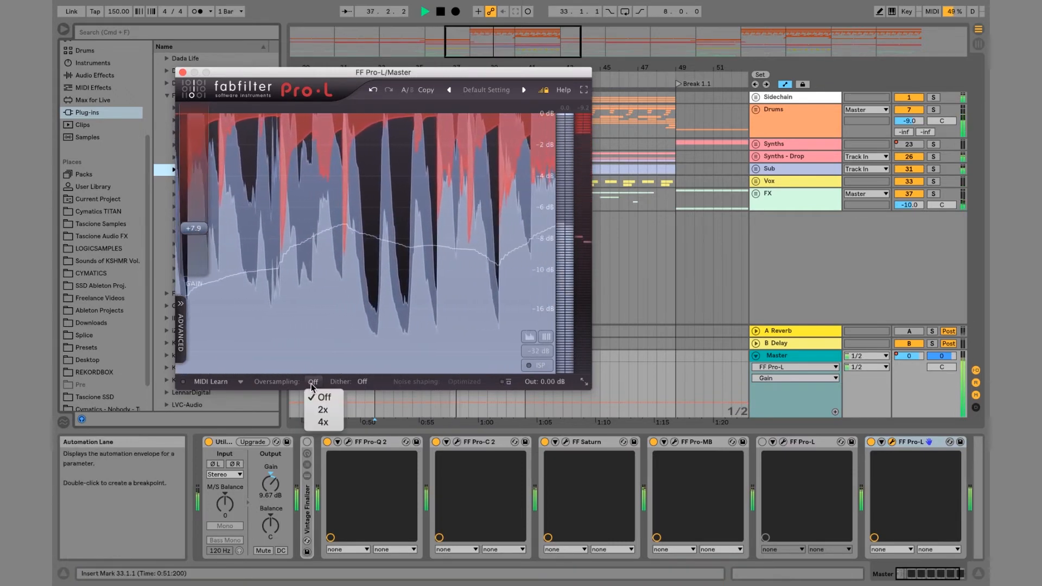
left_click(324, 422)
left_click(361, 382)
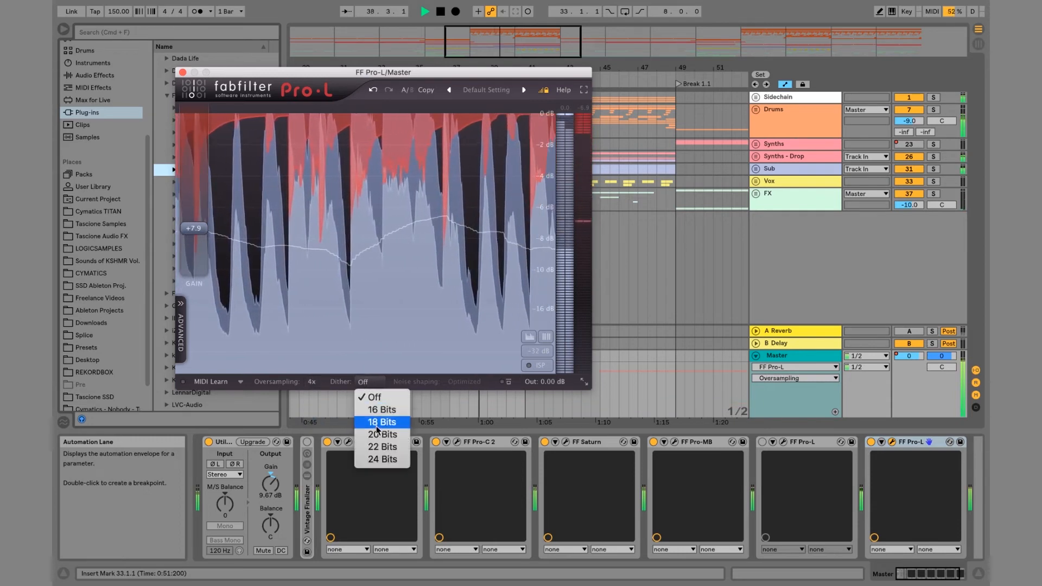
left_click(374, 396)
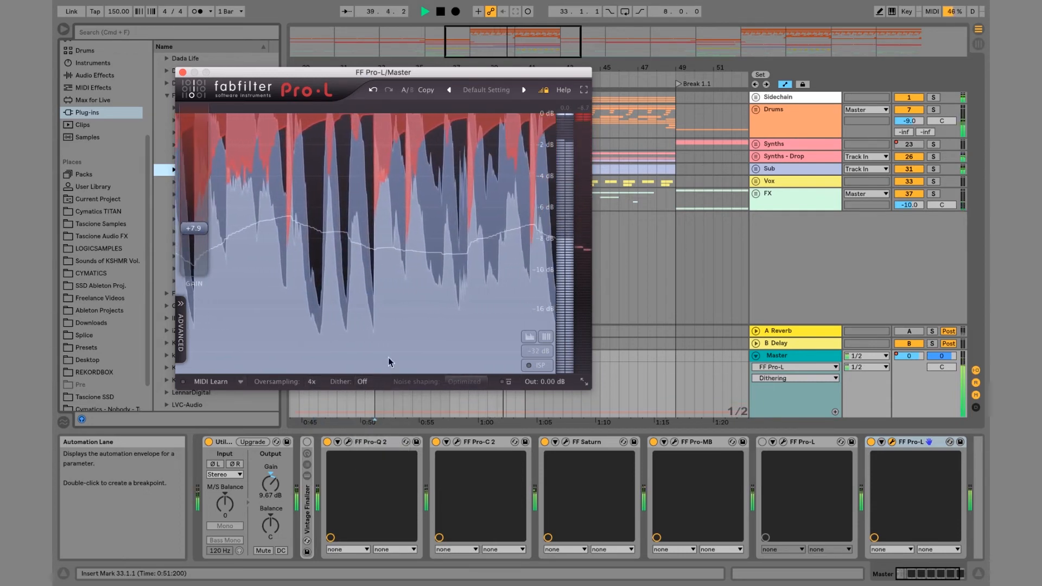
Step: Try the maximum lookahead in the new Pro-L's advanced settings, settle on 0.00 ms, and stop playback
left_click(179, 327)
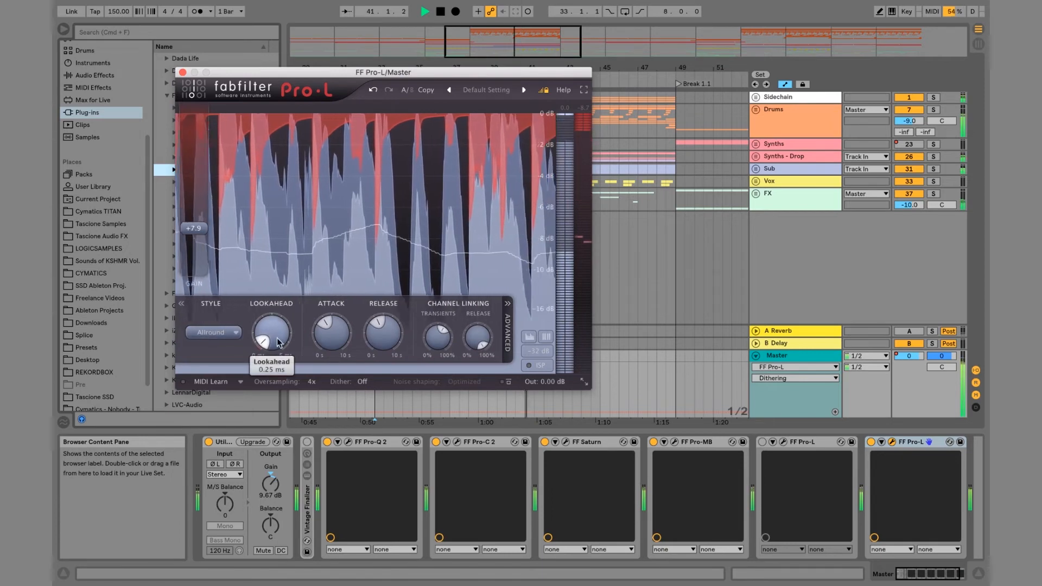
left_click_drag(272, 335, 303, 156)
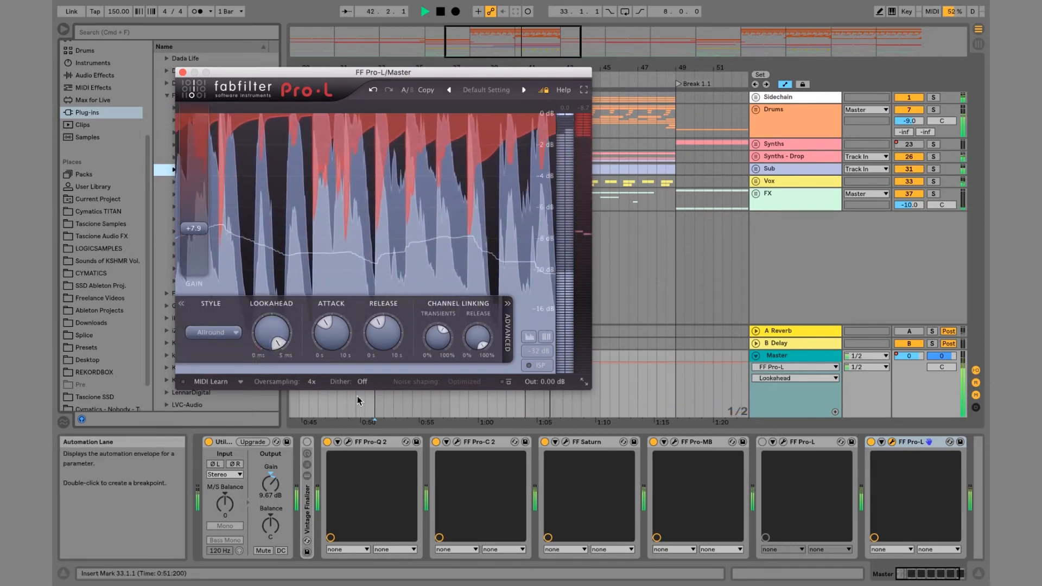
left_click_drag(270, 337, 277, 434)
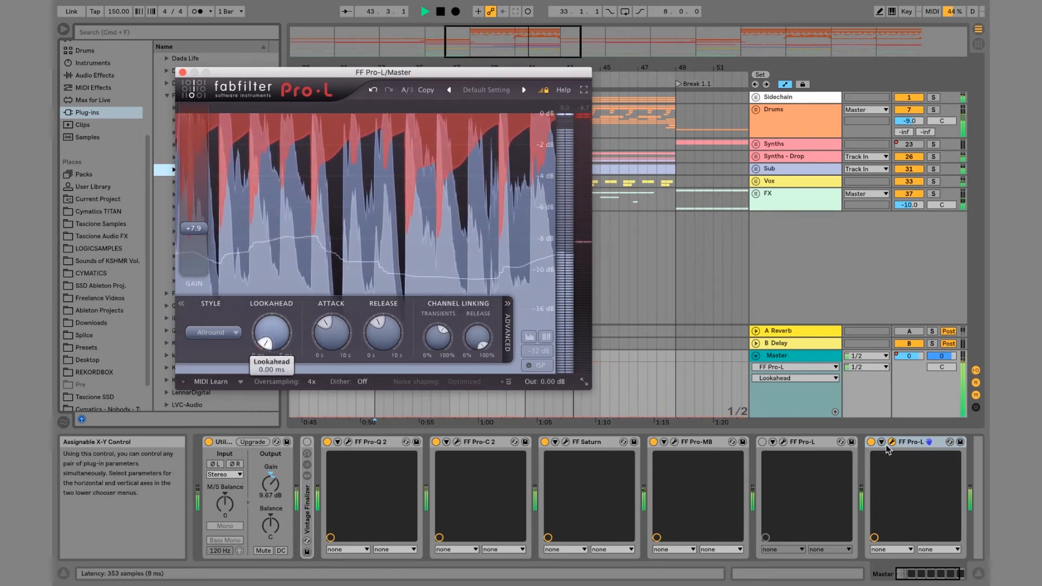
key("space")
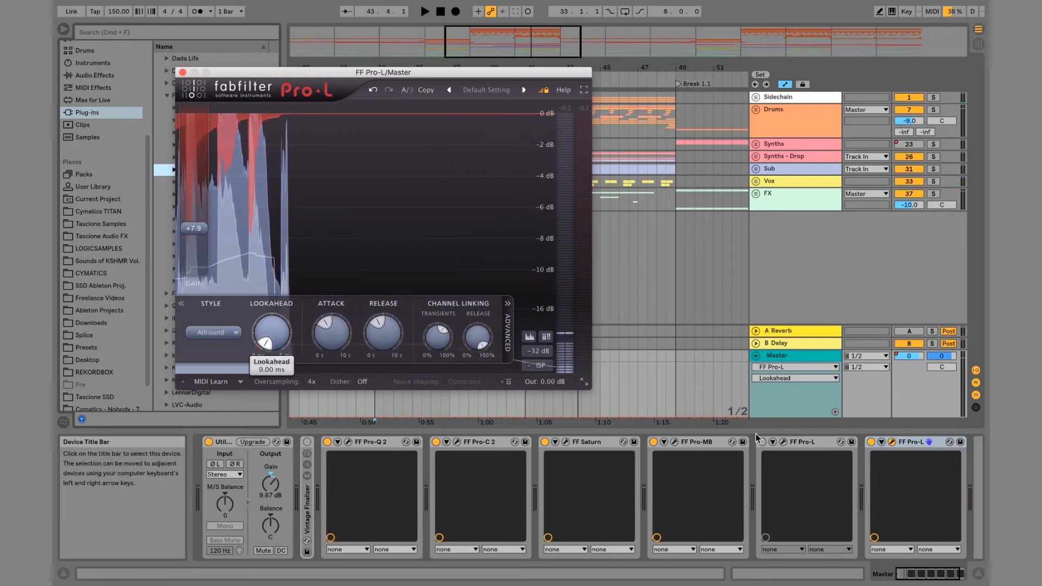
Step: Delete the bypassed Pro-L from the Master chain and listen to the drop through the remaining one
left_click(798, 442)
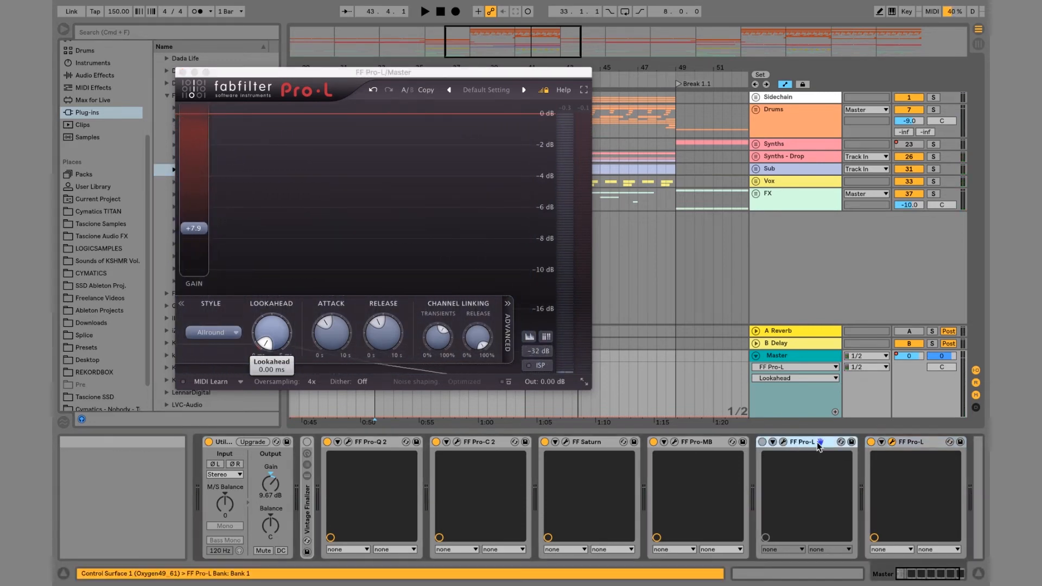
key("Delete")
key("space")
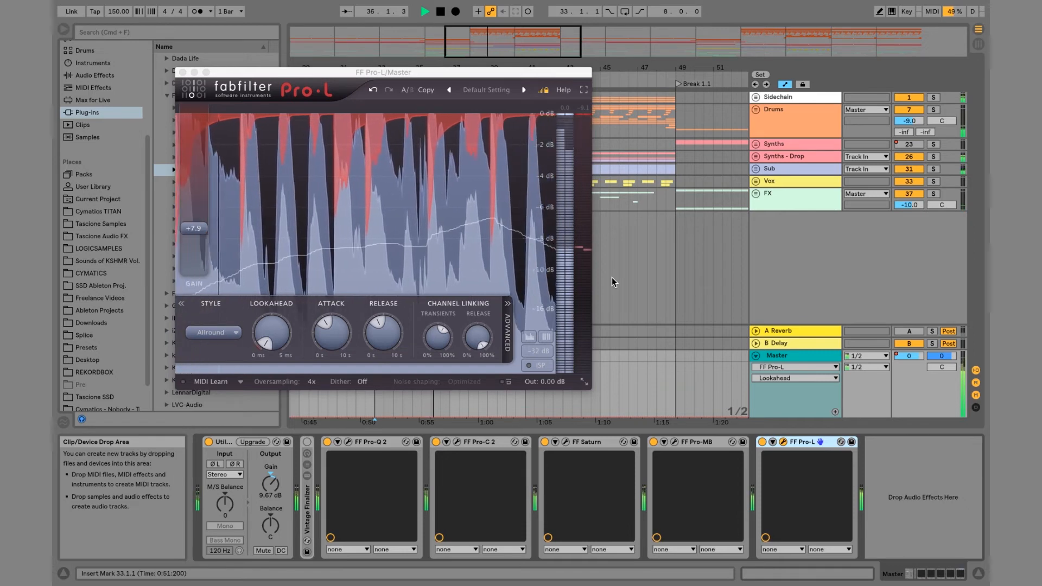
key("space")
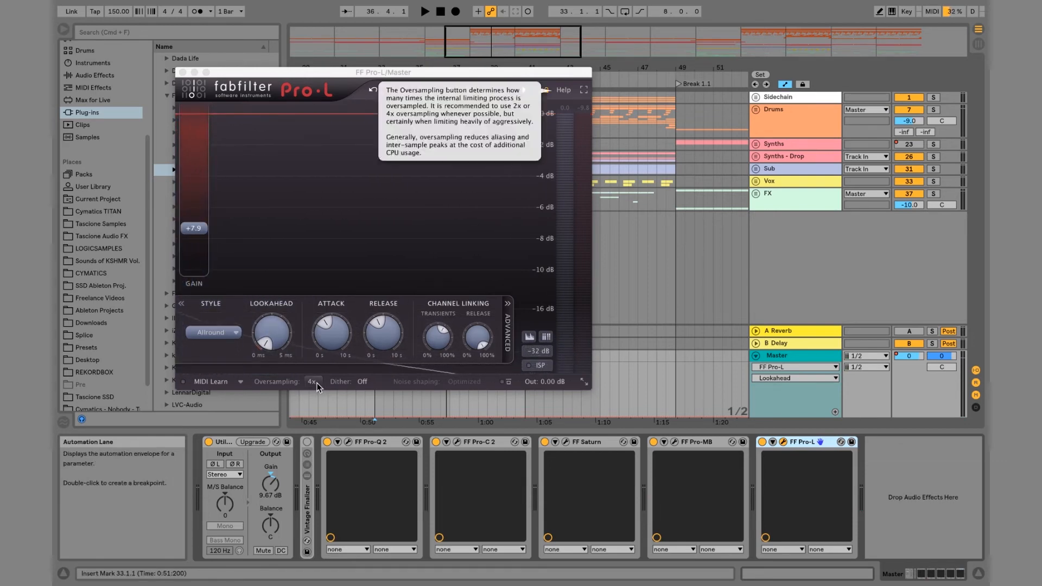
Step: Fold the Pro-Q 2, Pro-C 2, Saturn, Pro-MB and Pro-L devices on the Master track
double_click(369, 444)
double_click(380, 443)
double_click(401, 443)
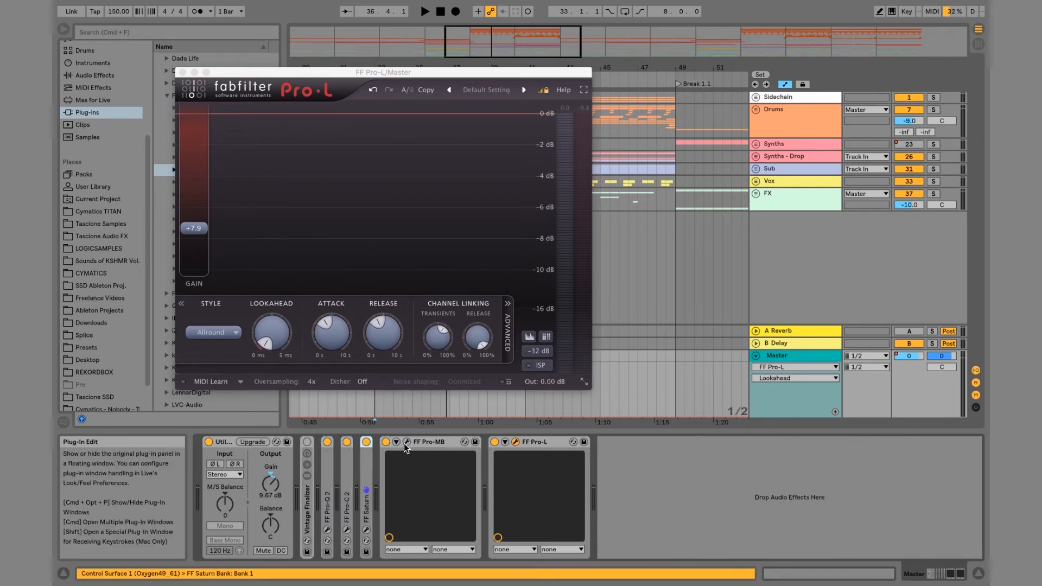
double_click(404, 444)
double_click(440, 442)
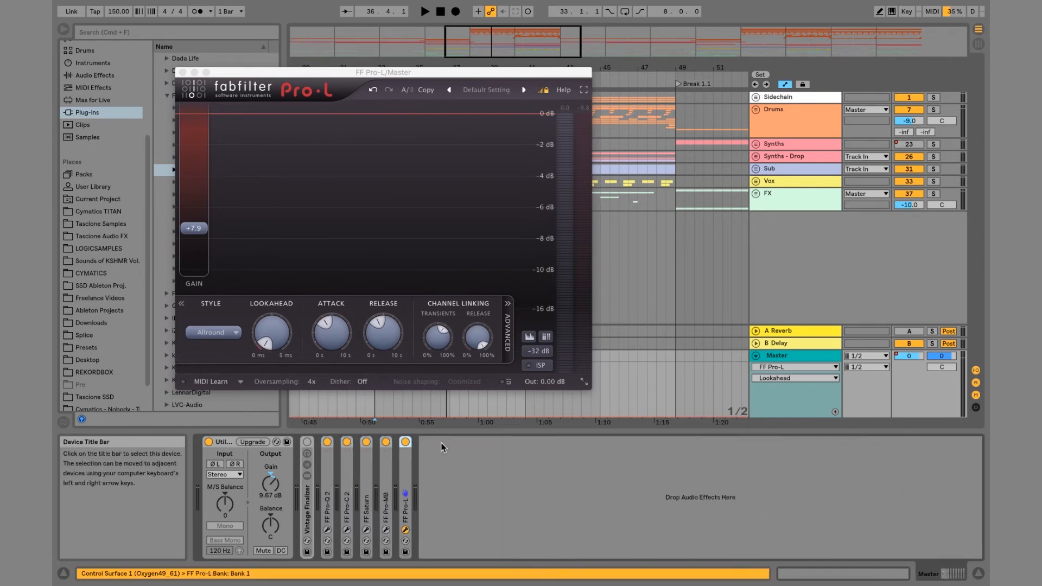
Step: Group the five FabFilter devices into an Audio Effect Rack and close the Pro-L window
left_click(326, 476)
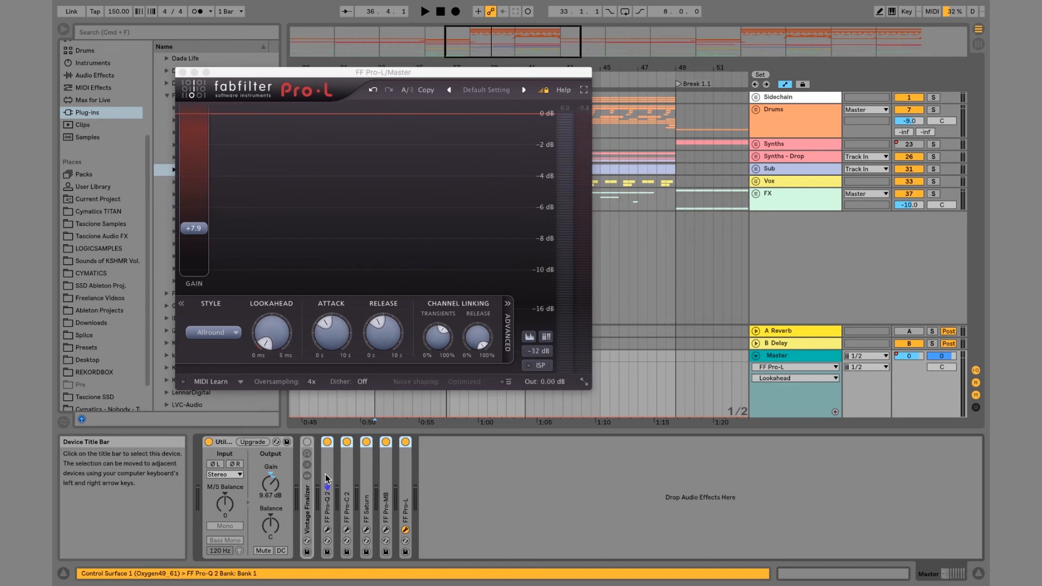
key("super+g")
left_click(182, 72)
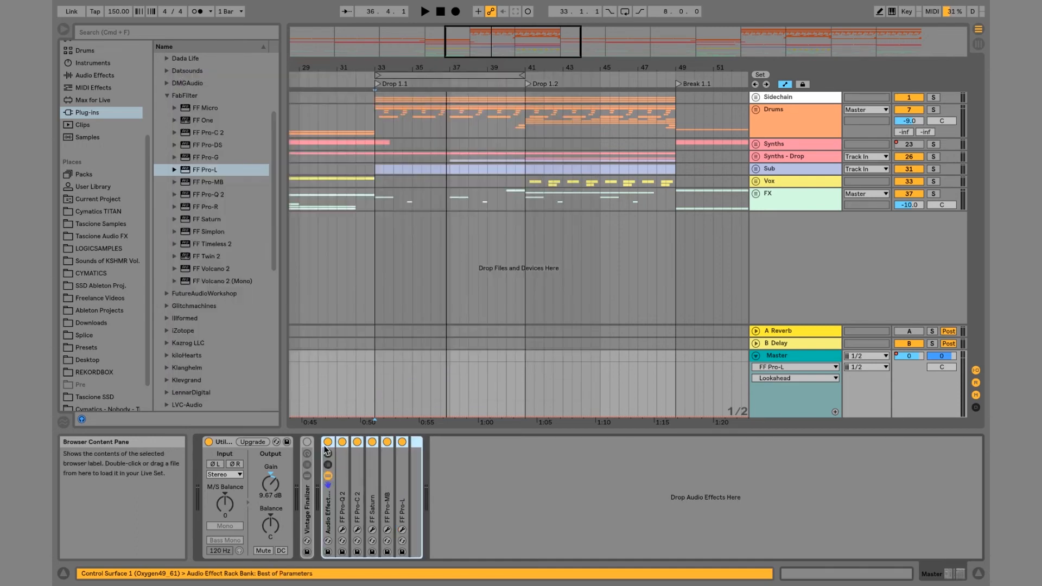
Step: Play the drop while alternating between the Vintage Finalizer and the FabFilter rack to compare both mastering chains, and stop playback
left_click(328, 442)
key("space")
left_click(307, 441)
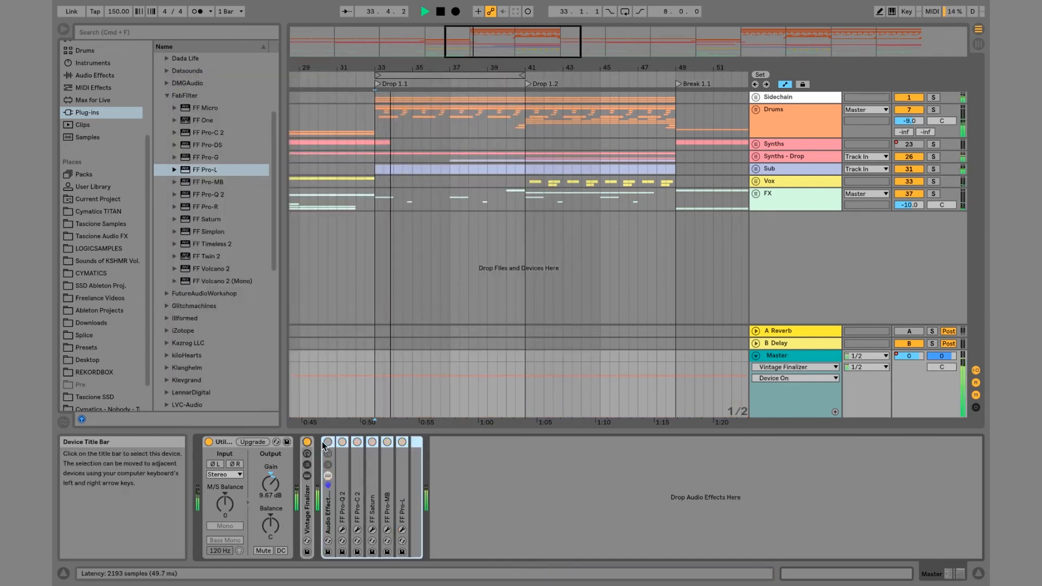
left_click(328, 441)
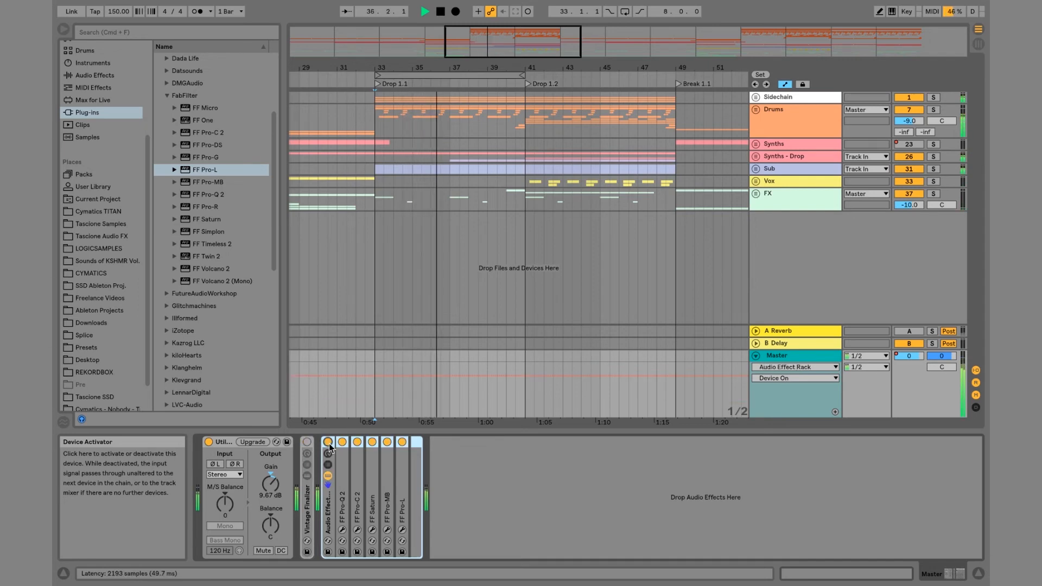
left_click(328, 441)
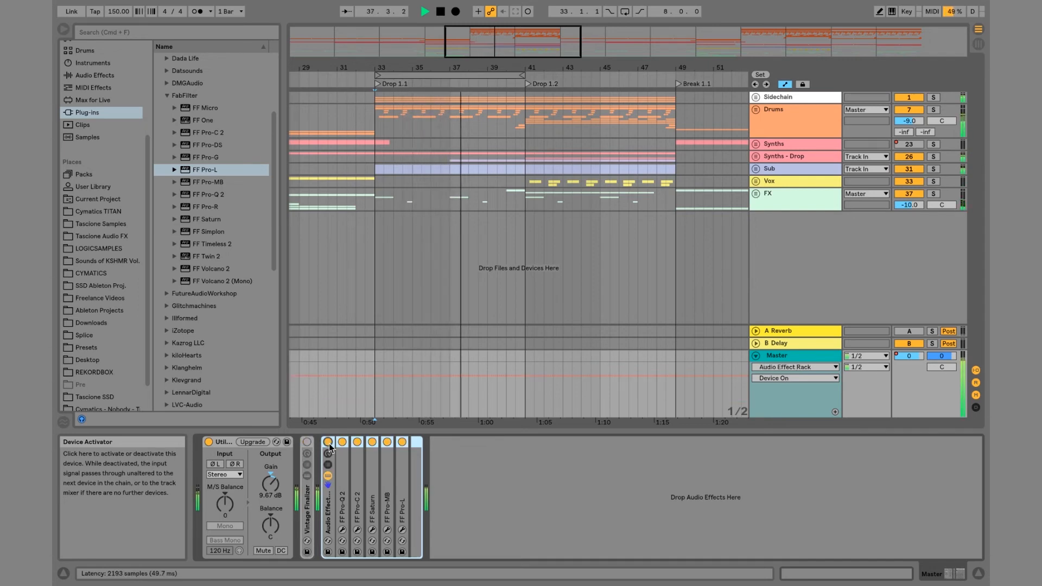
left_click(308, 442)
left_click(307, 442)
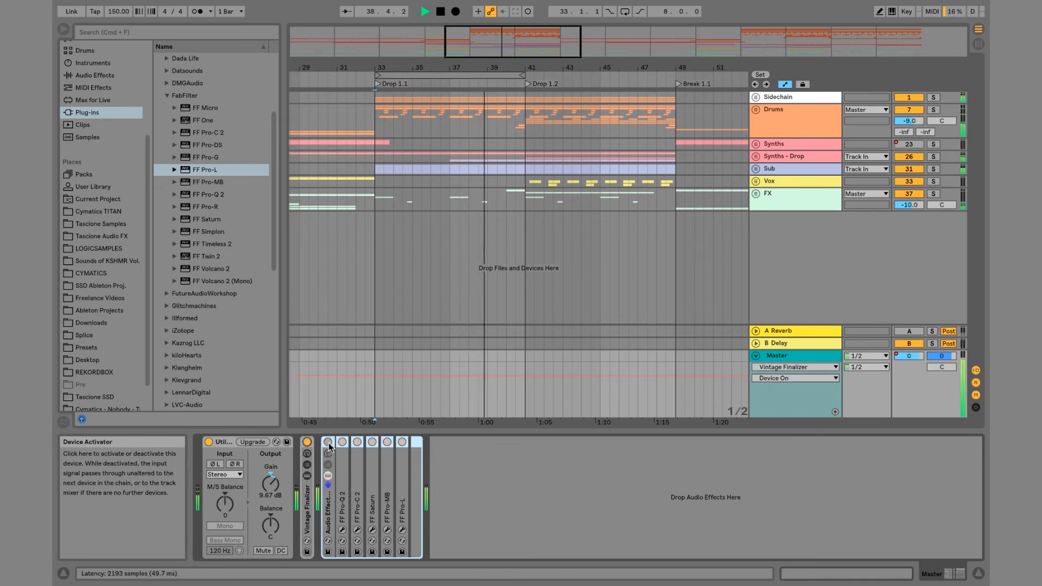
left_click(328, 441)
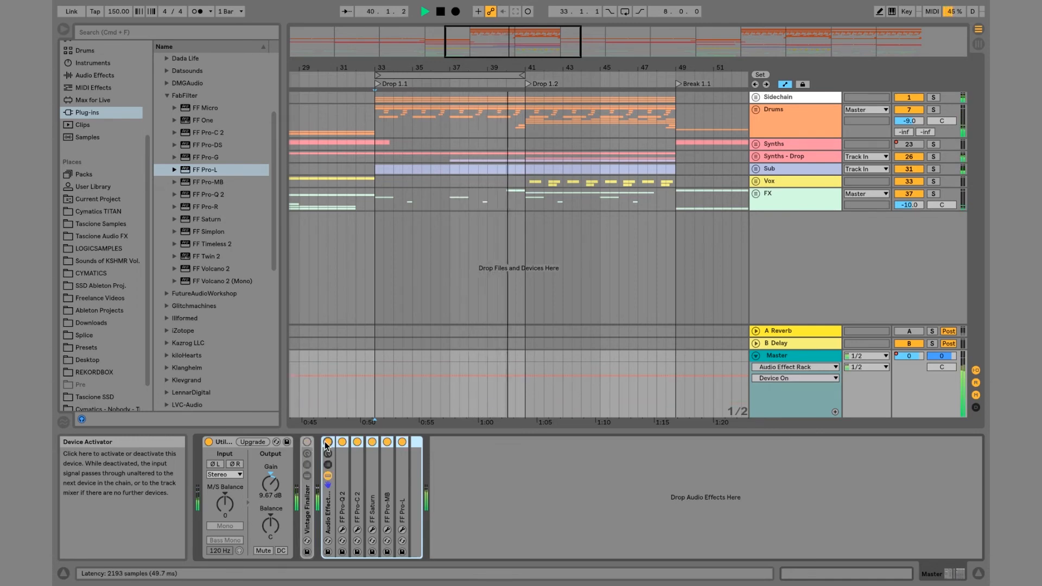
key("space")
Step: Unfold Pro-Q 2 and Pro-MB in the rack, and view Pro-MB's band settings before closing its window
double_click(342, 497)
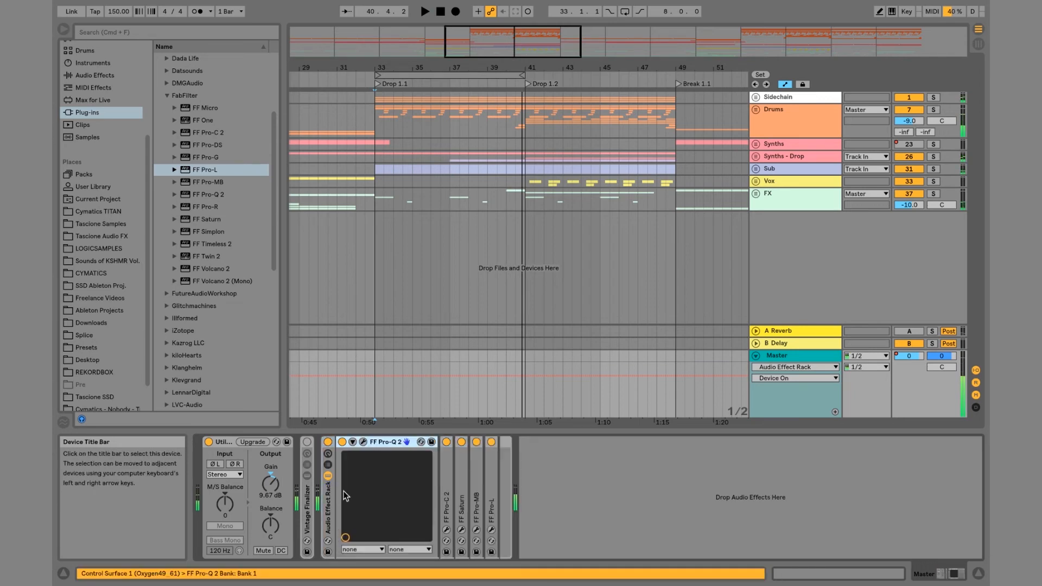
double_click(477, 490)
left_click(498, 443)
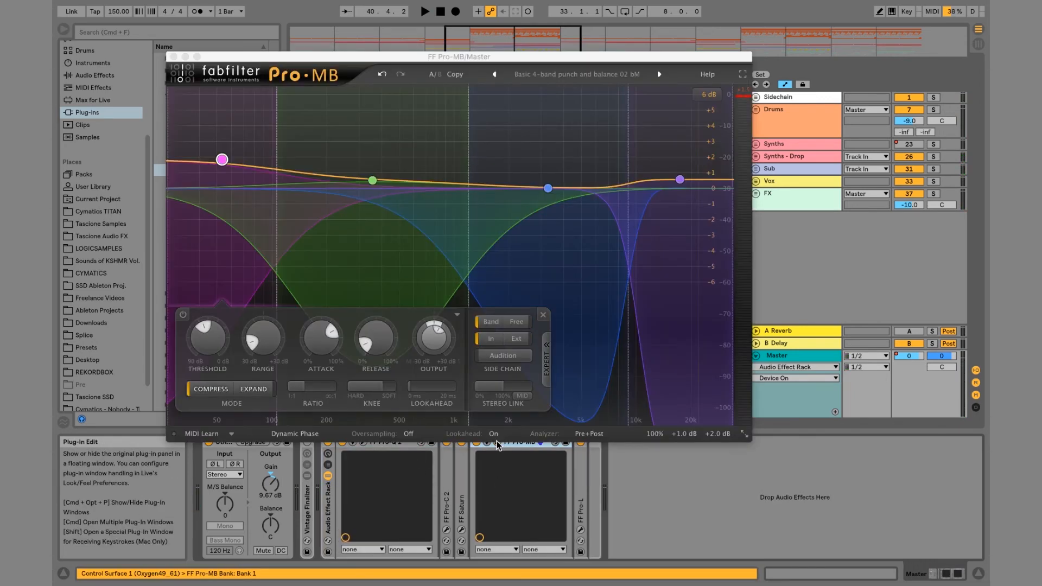
left_click(173, 57)
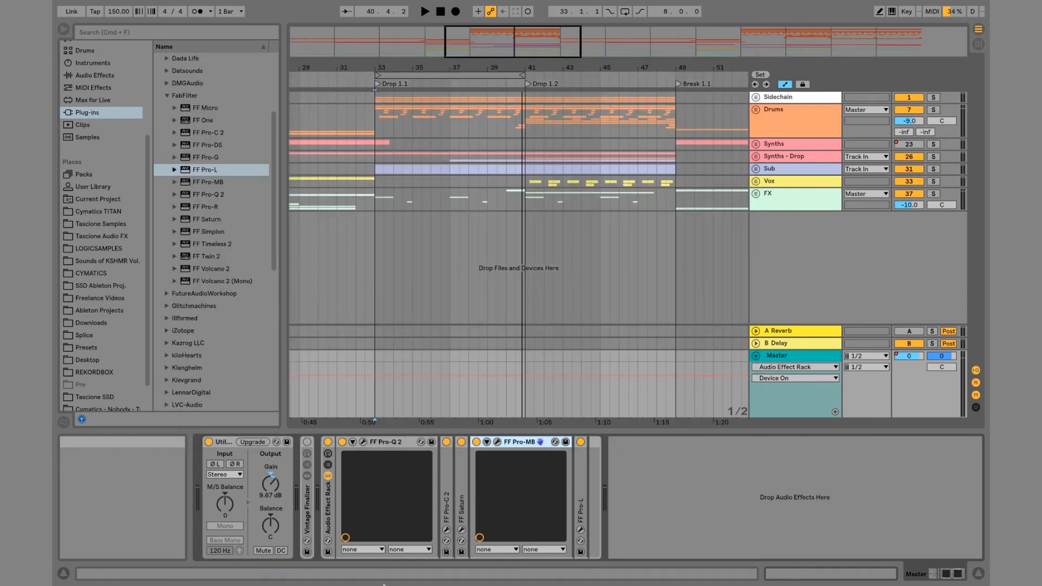
Step: Replay the drop through the Vintage Finalizer alone, switch to the FabFilter rack to compare them, and stop playback
left_click(312, 446)
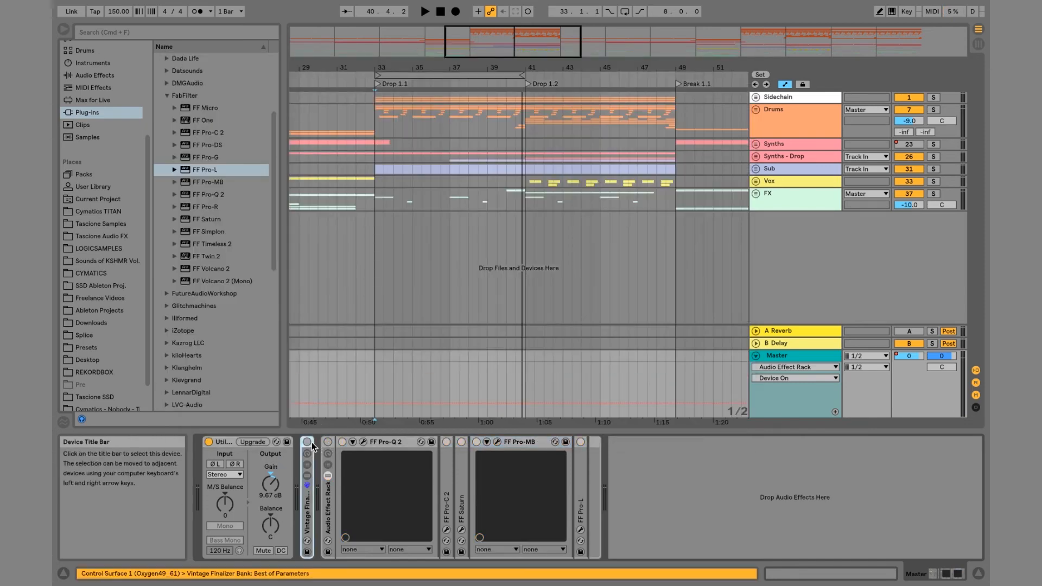
left_click(308, 442)
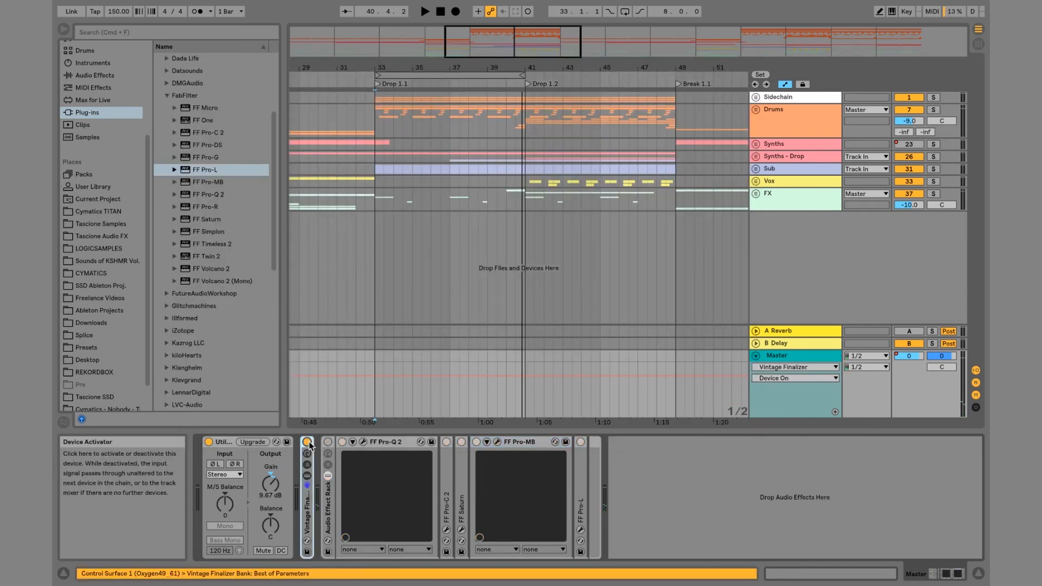
key("space")
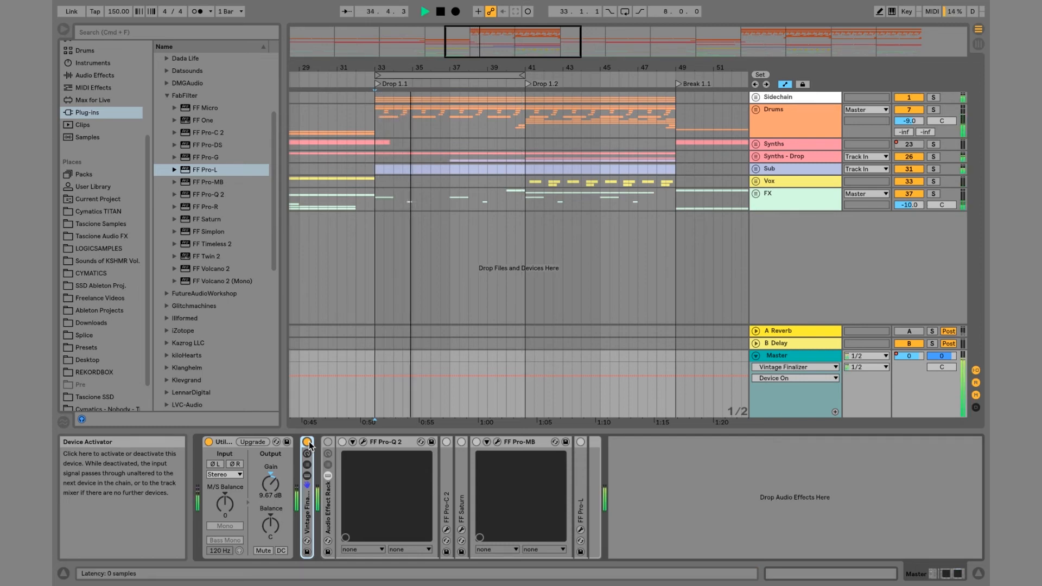
left_click(328, 442)
key("space")
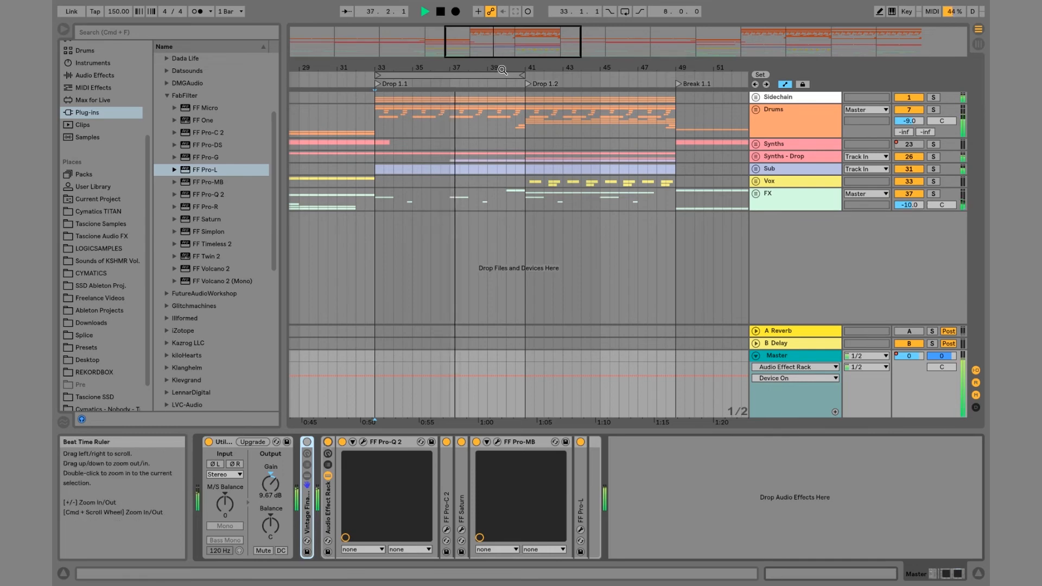
Step: Unfold Pro-C 2, Saturn and Pro-L so every device in the FabFilter rack is expanded
double_click(449, 477)
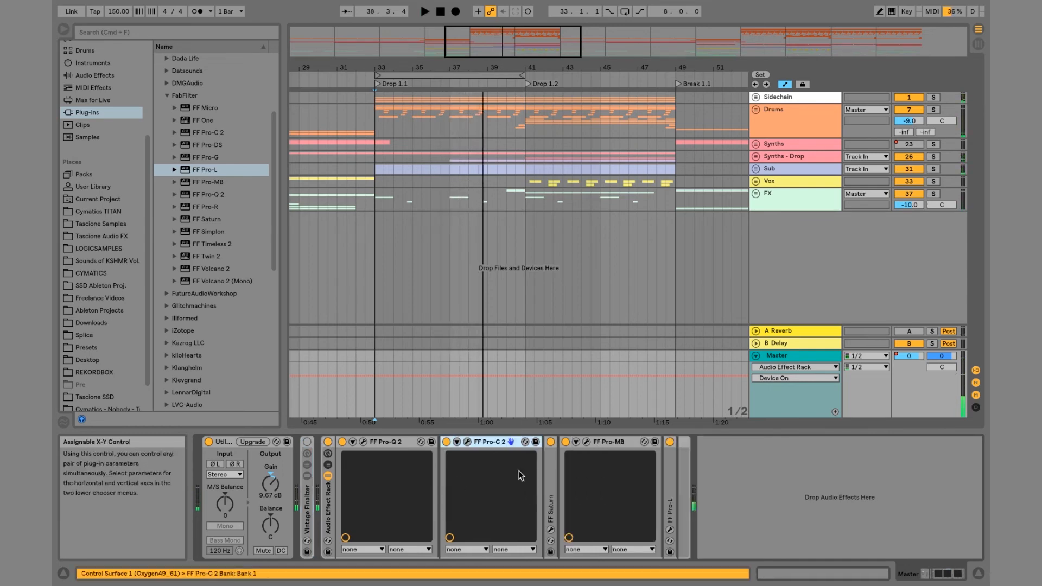
double_click(551, 471)
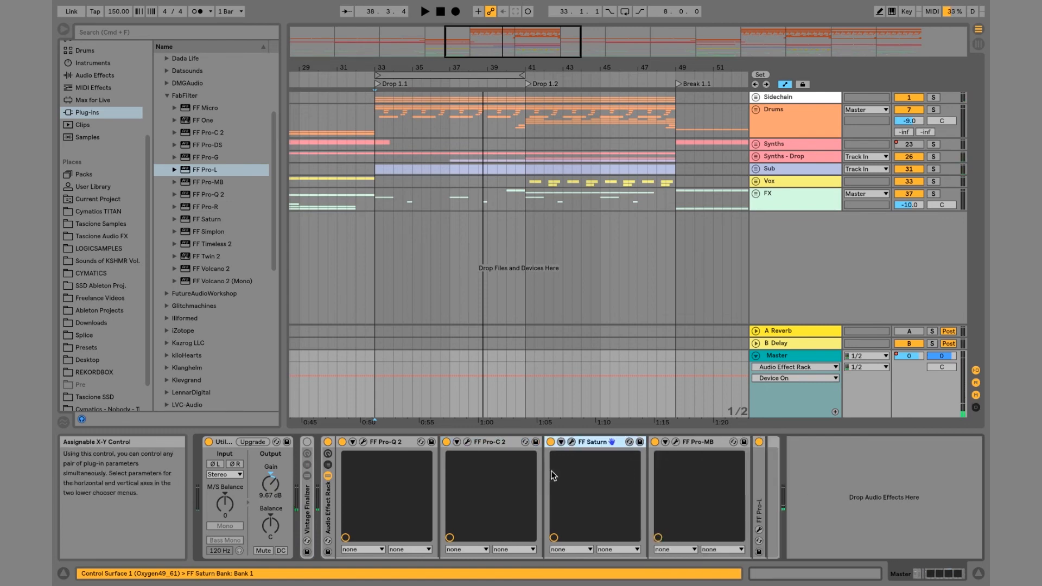
double_click(758, 499)
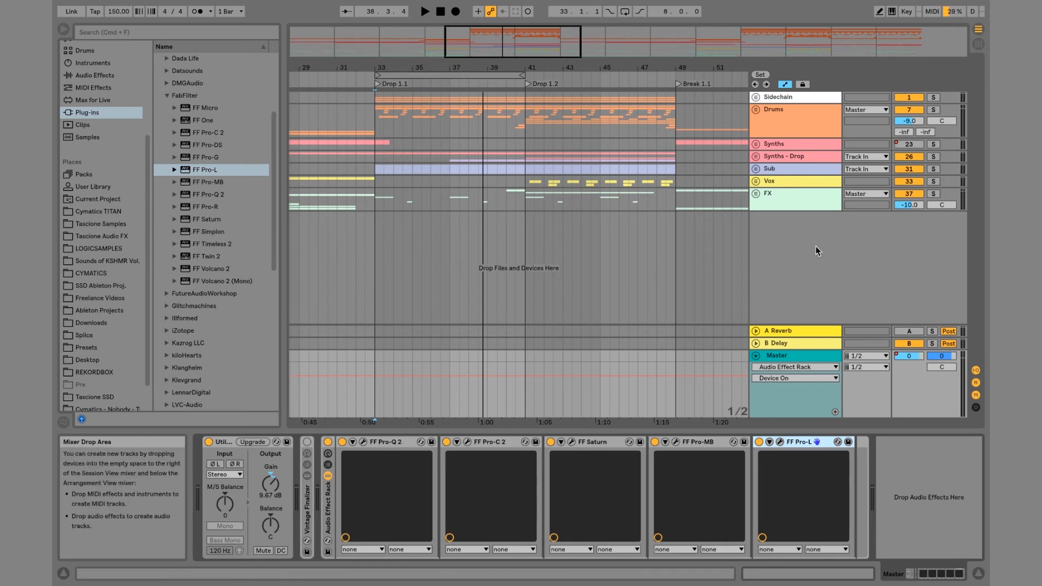
Step: View Saturn's settings in the rack and the 808 track's device chain inside the Sub group, and reselect the Master track
left_click(571, 442)
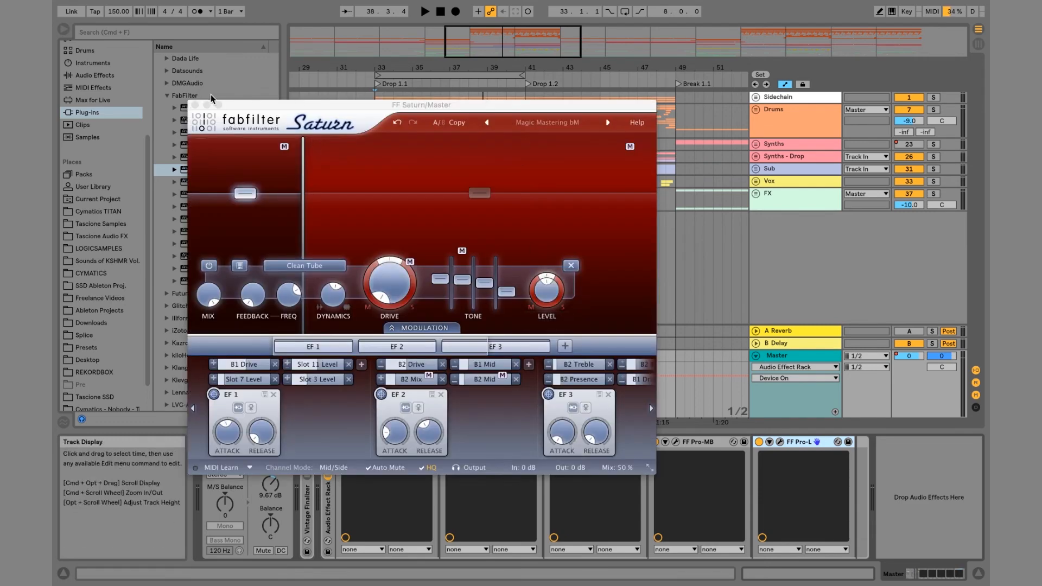
left_click(195, 105)
left_click(755, 168)
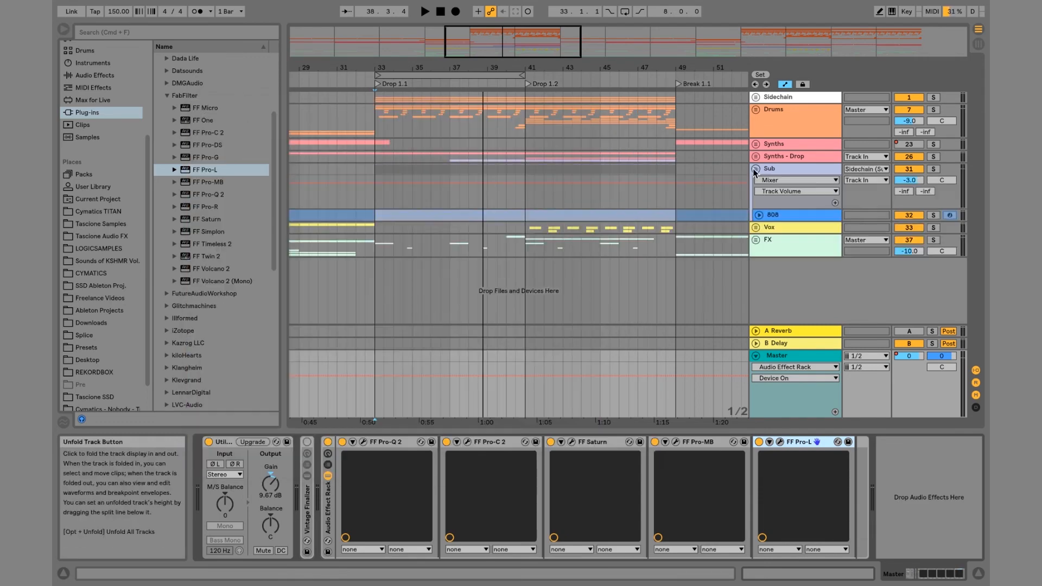
left_click(784, 215)
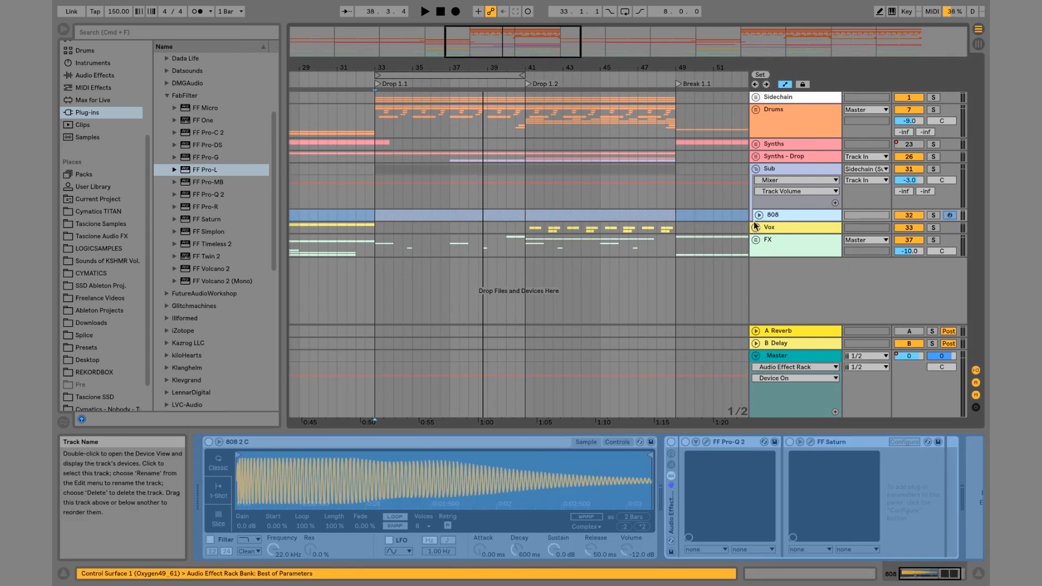
left_click(755, 169)
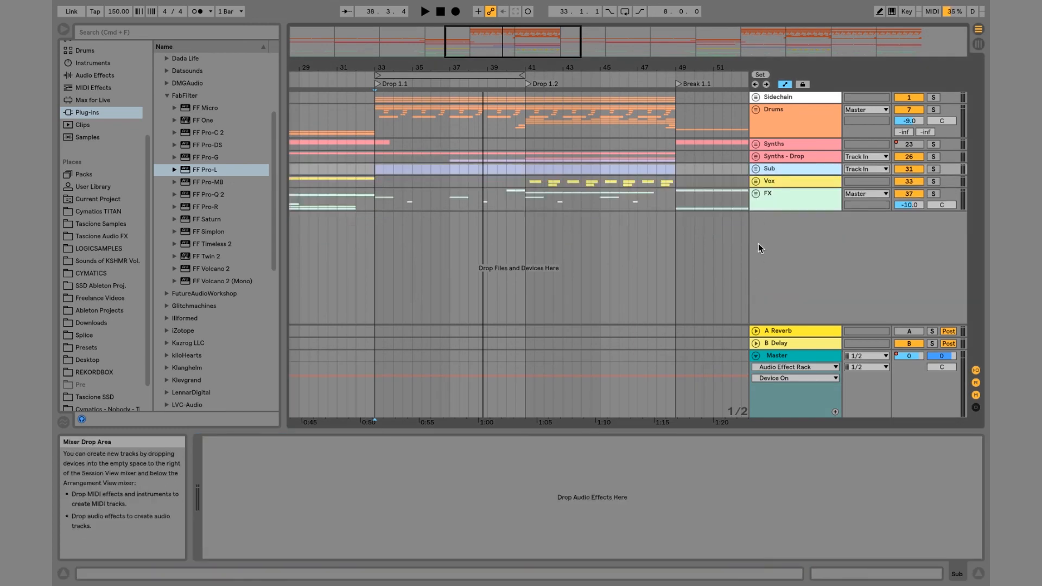
left_click(793, 356)
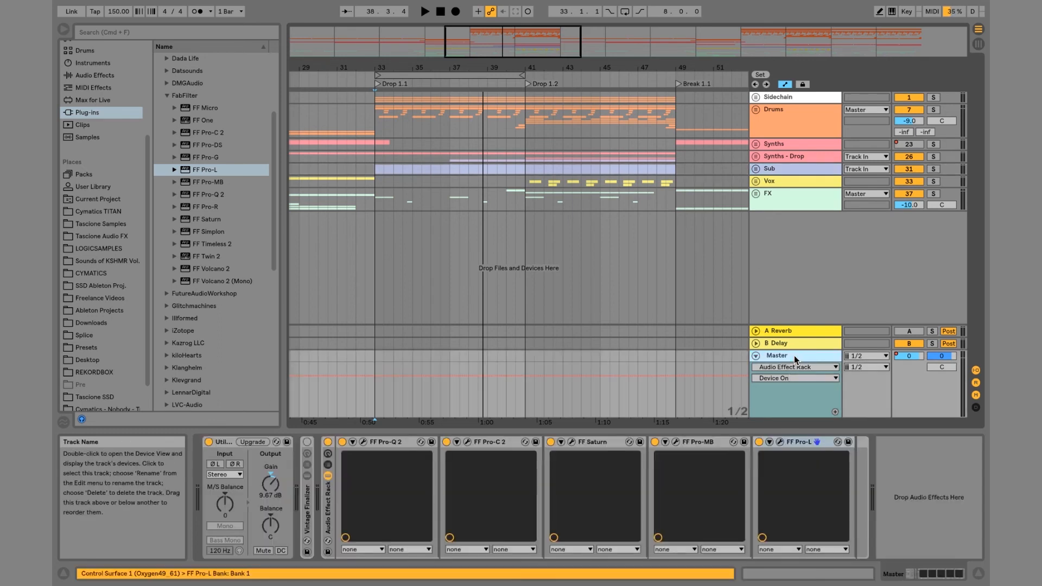
Step: Look through Pro-MB's preset categories without loading one, and view Pro-L's gain setting, closing both plug-in windows
left_click(674, 443)
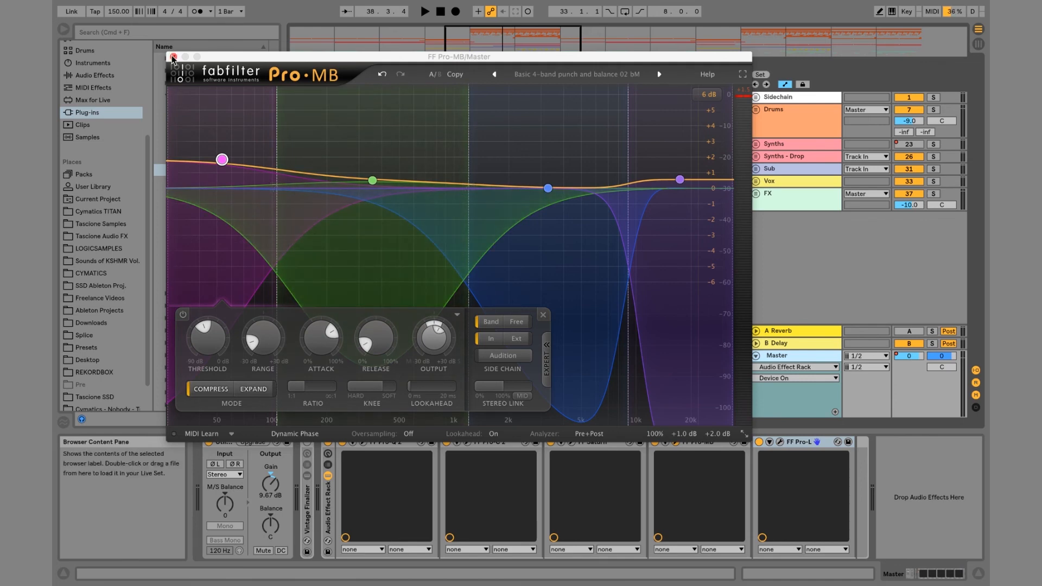
left_click(552, 73)
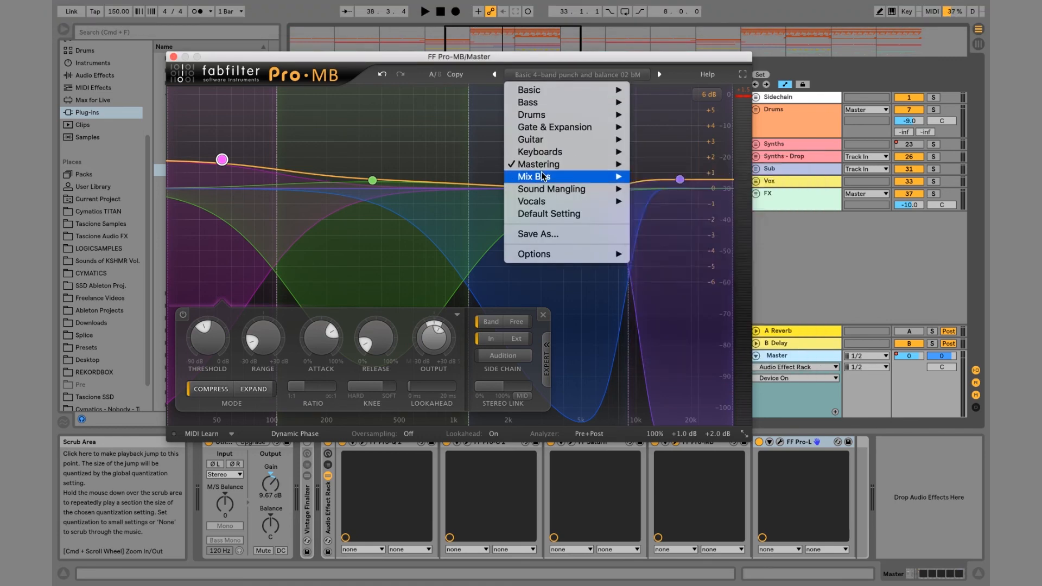
mouse_move(543, 176)
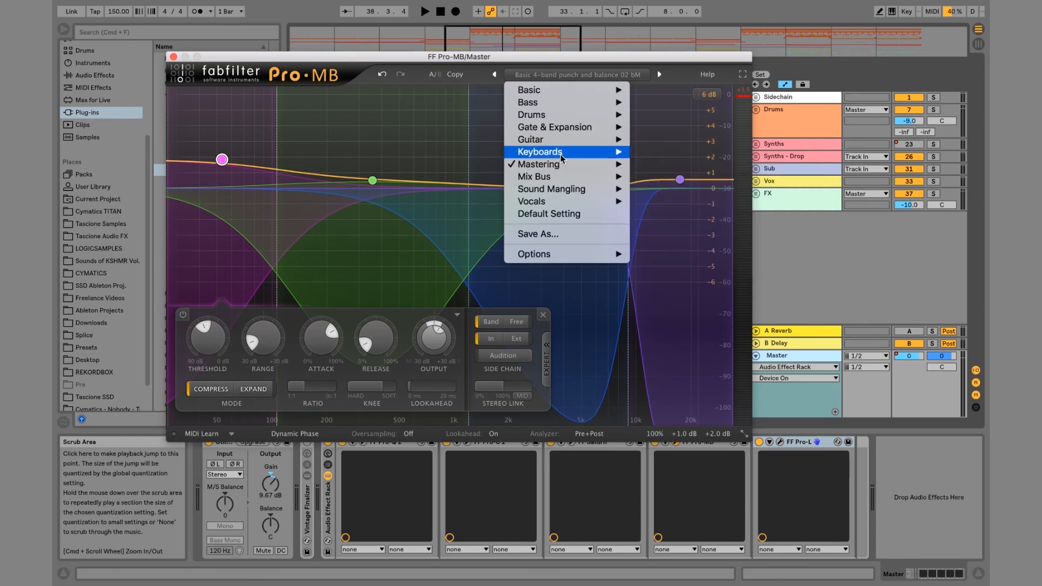
mouse_move(591, 138)
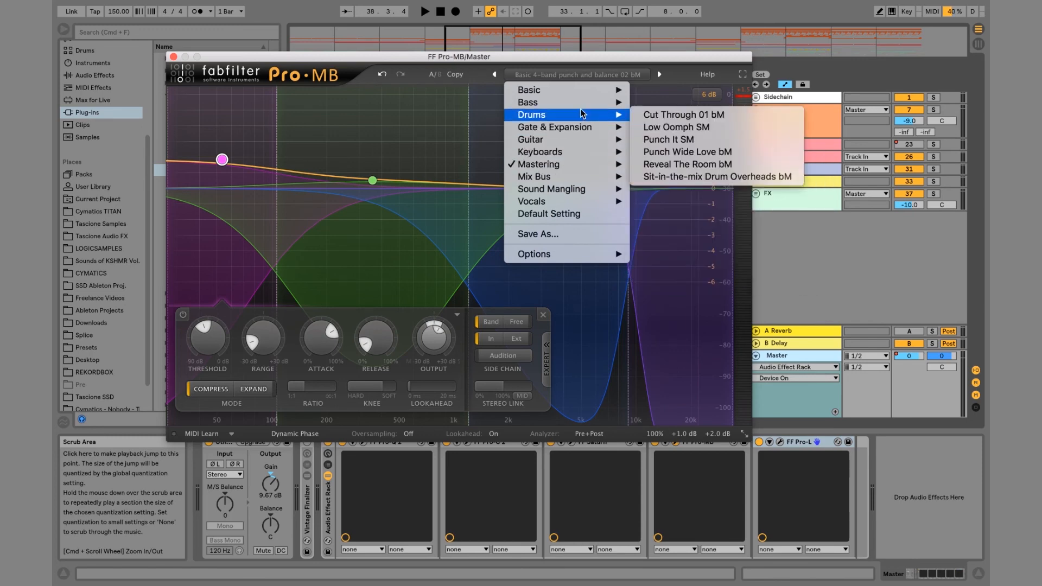
left_click(414, 198)
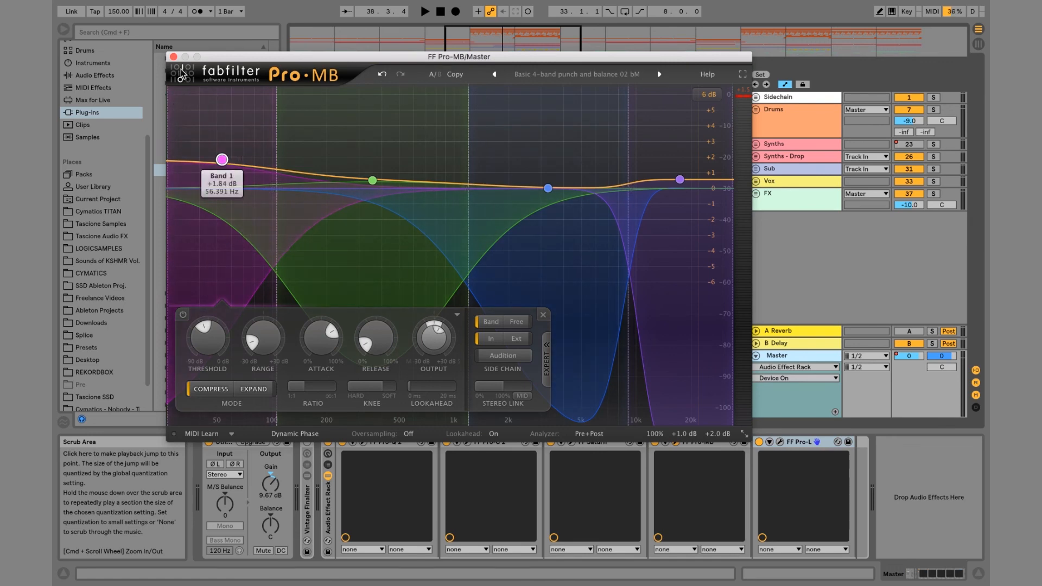
left_click(173, 56)
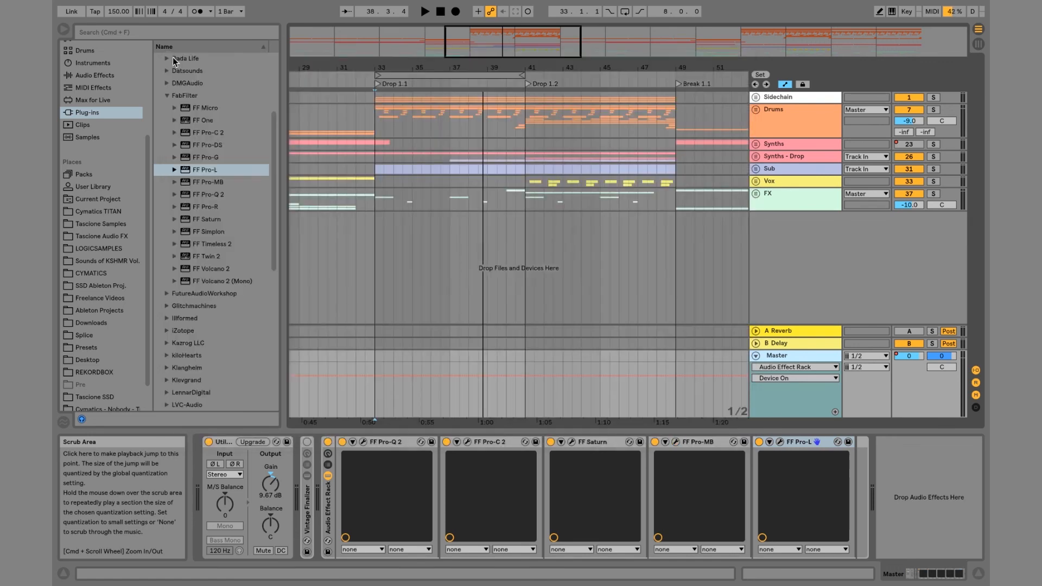
left_click(779, 442)
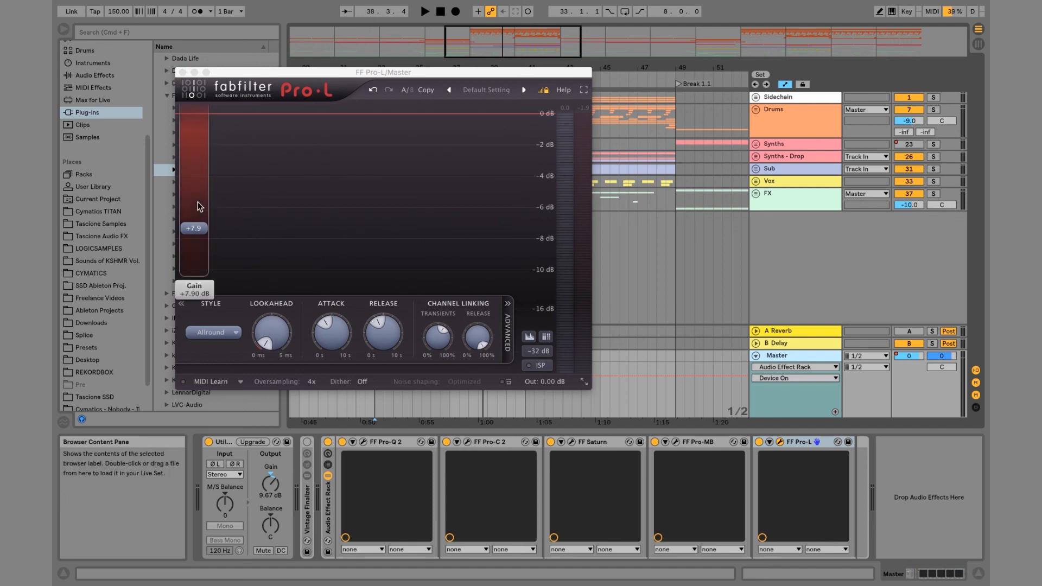
mouse_move(201, 132)
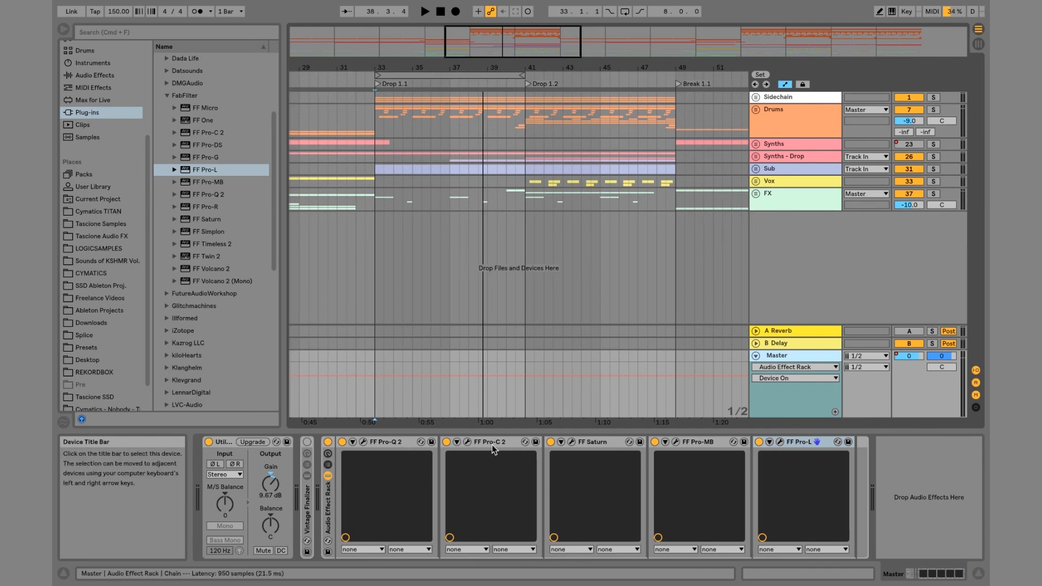
Step: Fold Pro-Q 2, Pro-C 2, Saturn, Pro-MB and Pro-L so every device in the FabFilter rack is collapsed
double_click(398, 443)
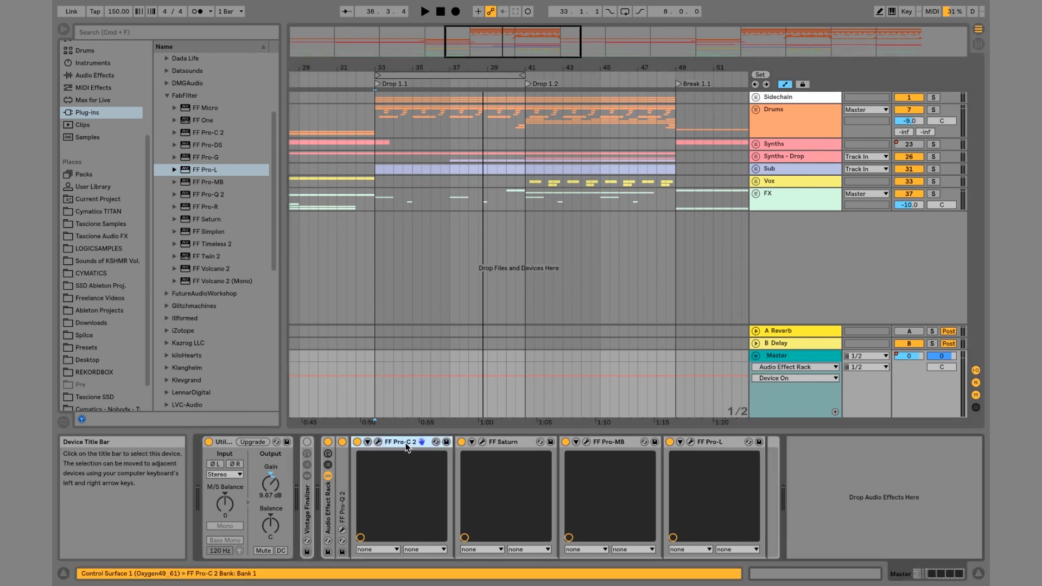
double_click(407, 443)
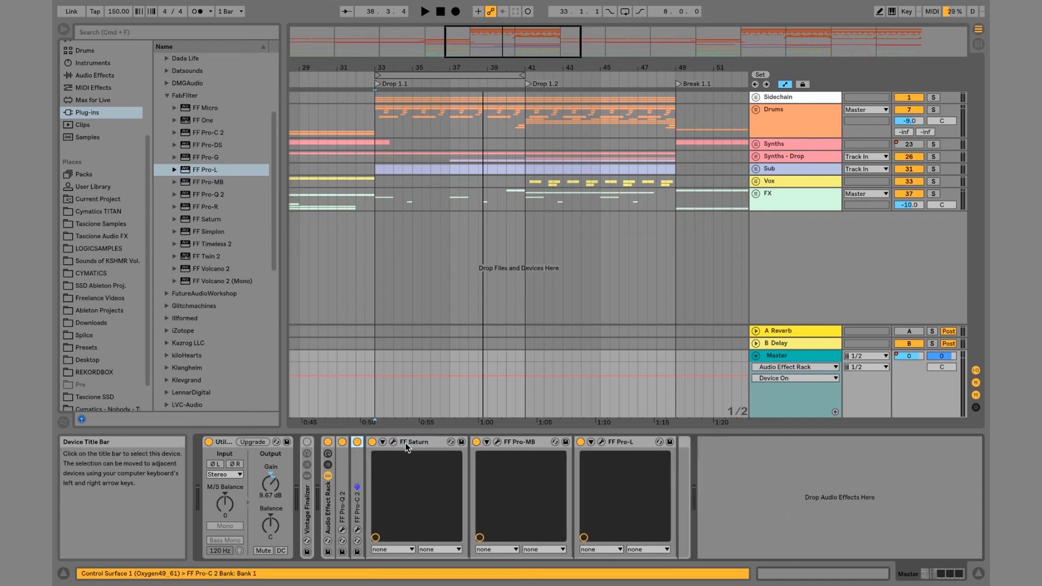
double_click(416, 442)
double_click(429, 440)
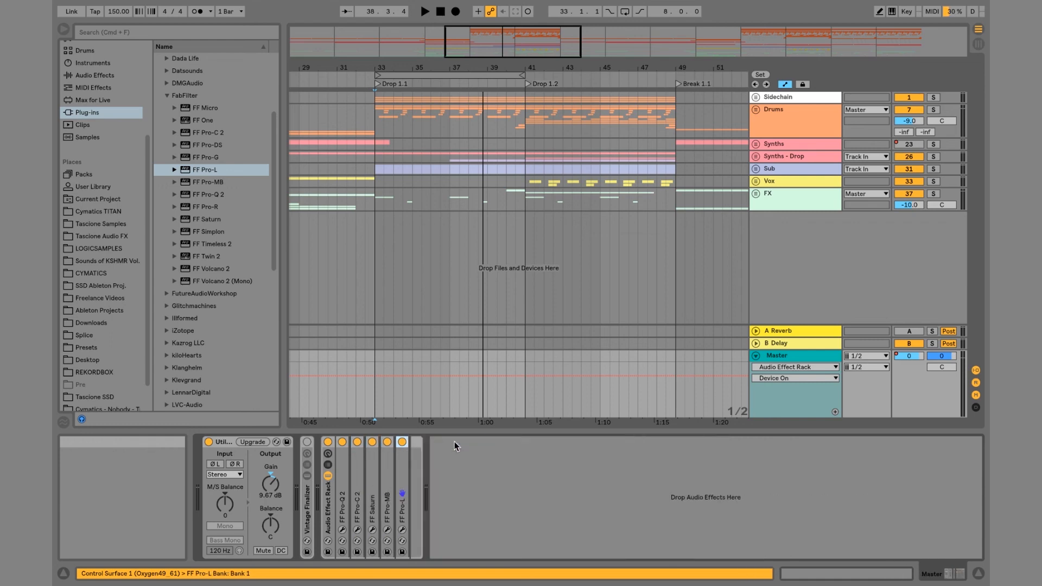